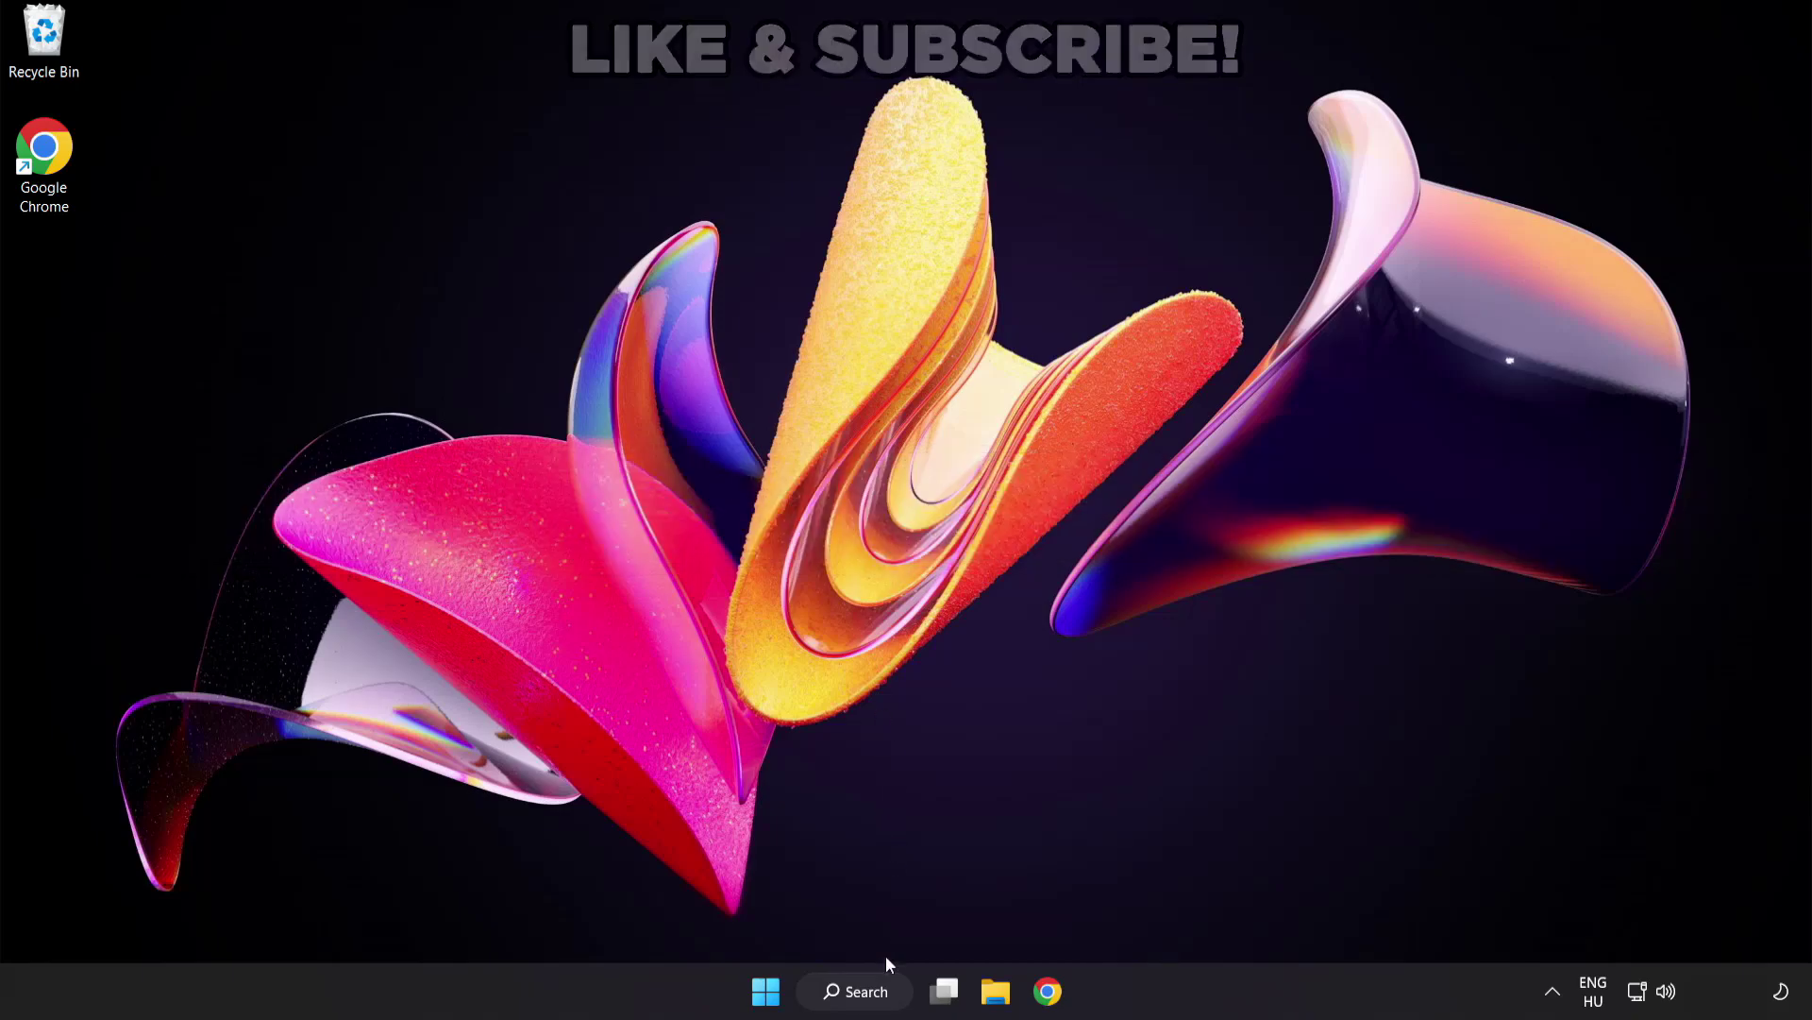
Search Windows for 'device manager' and launch Device Manager from the best match
{"action": "left_click", "coordinate": [876, 1003]}
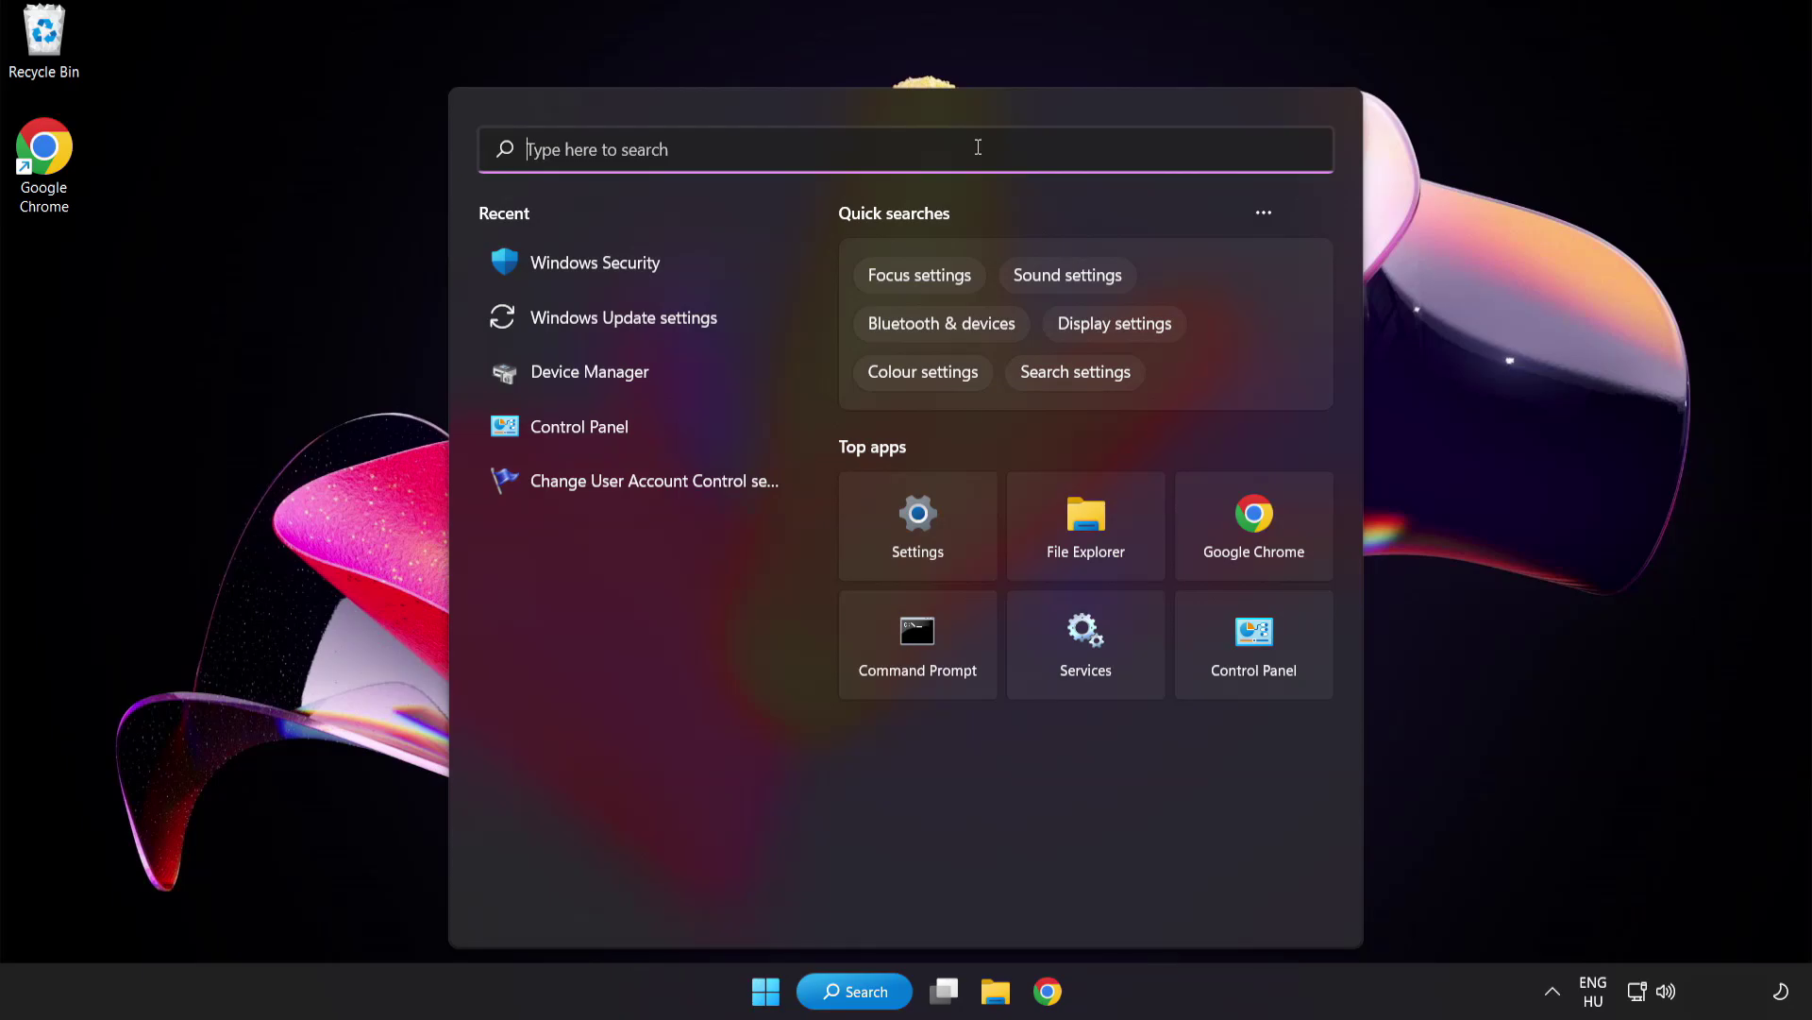
{"action": "type", "text": "device manag"}
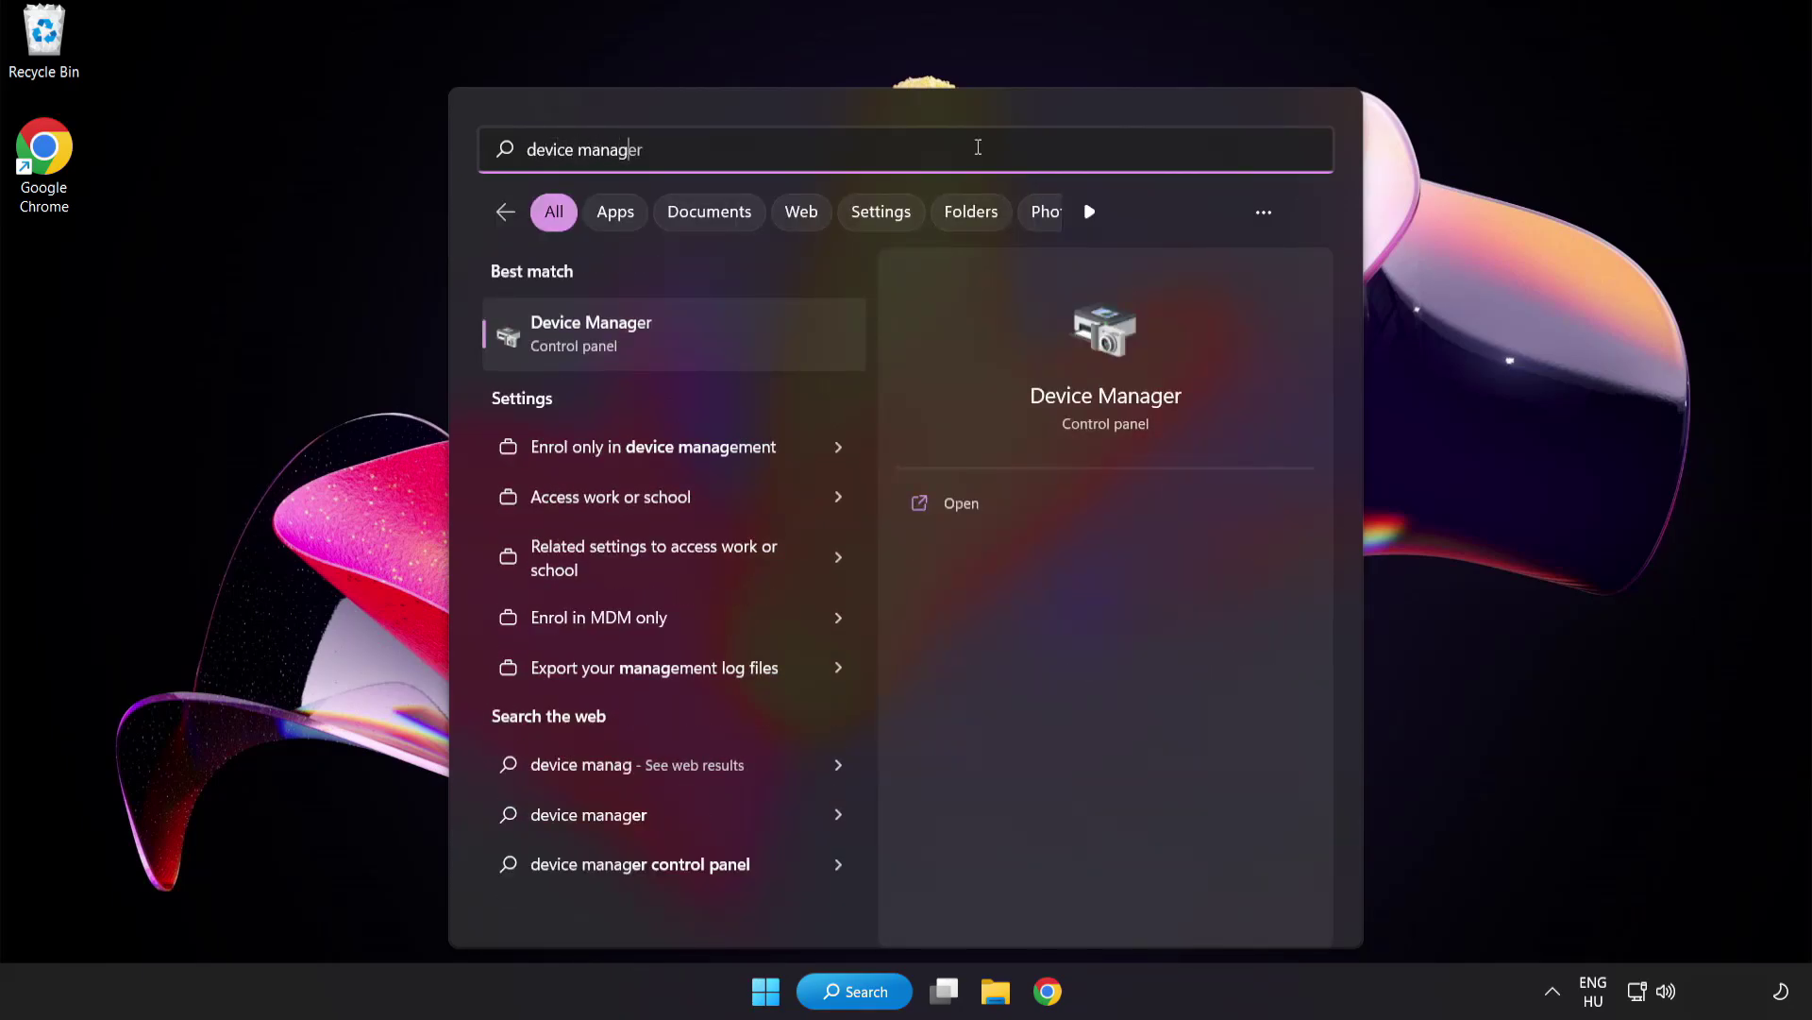
{"action": "type", "text": "er"}
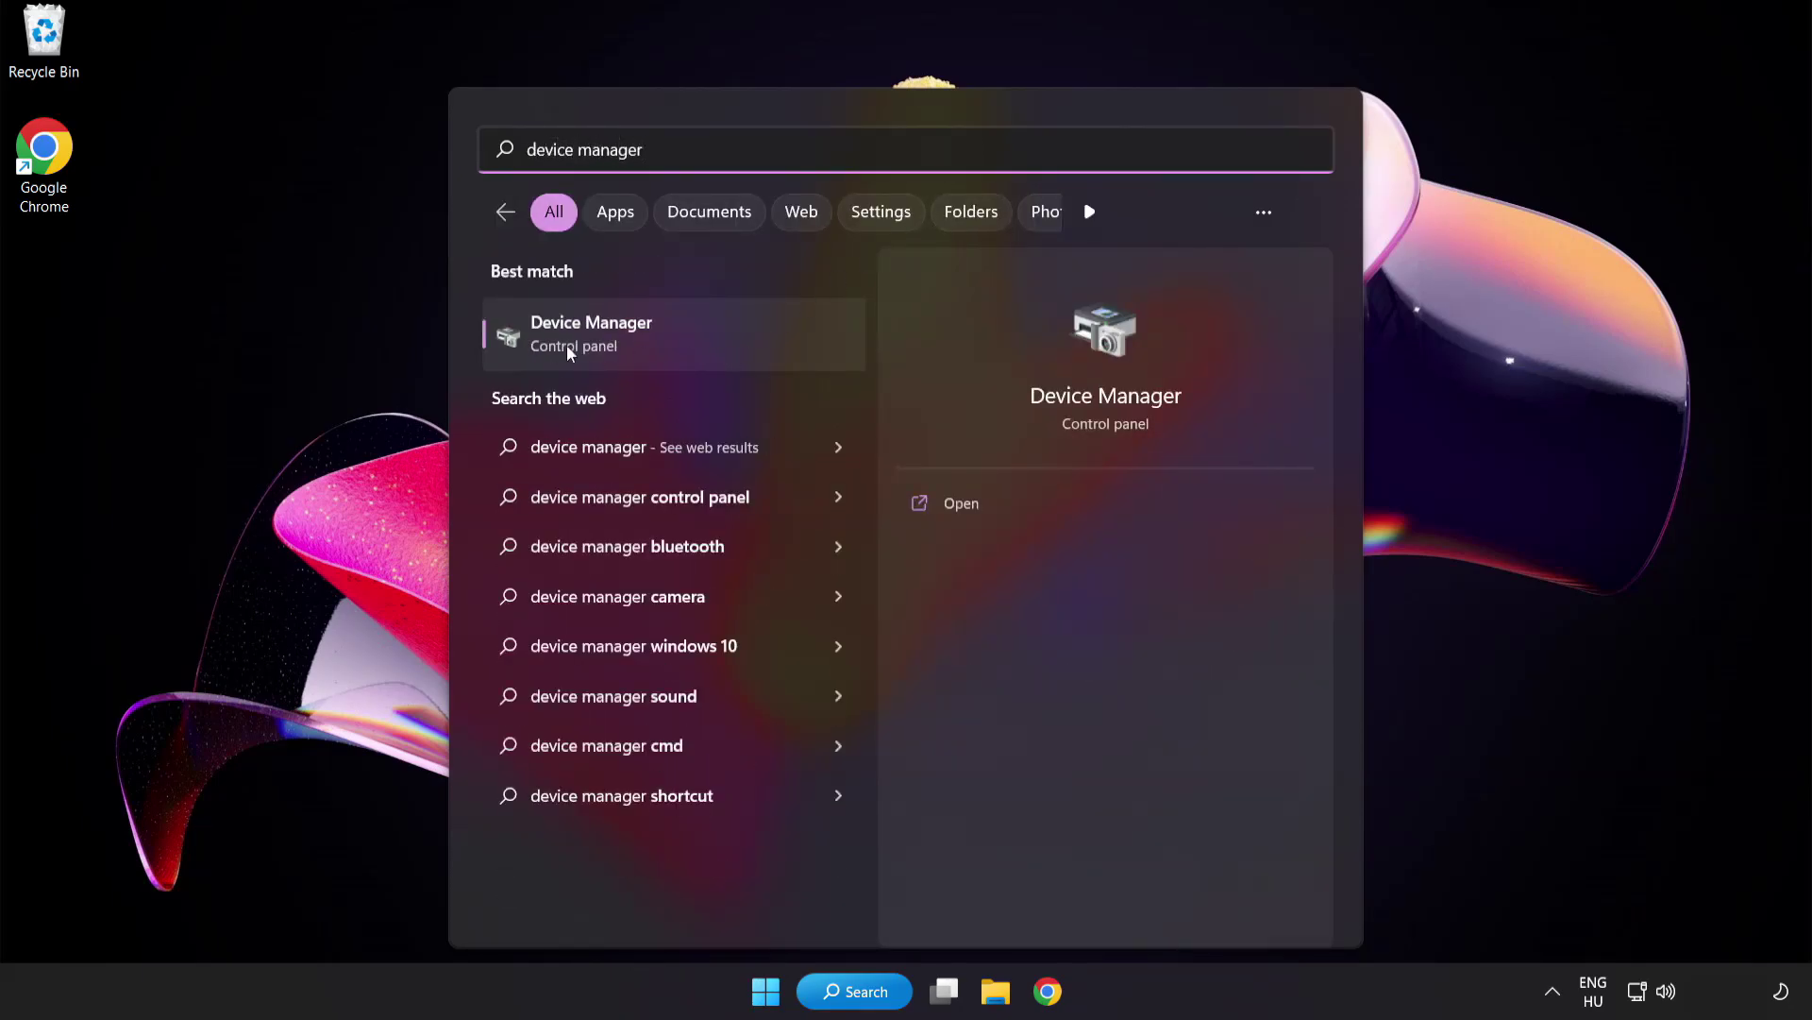
{"action": "left_click", "coordinate": [724, 342]}
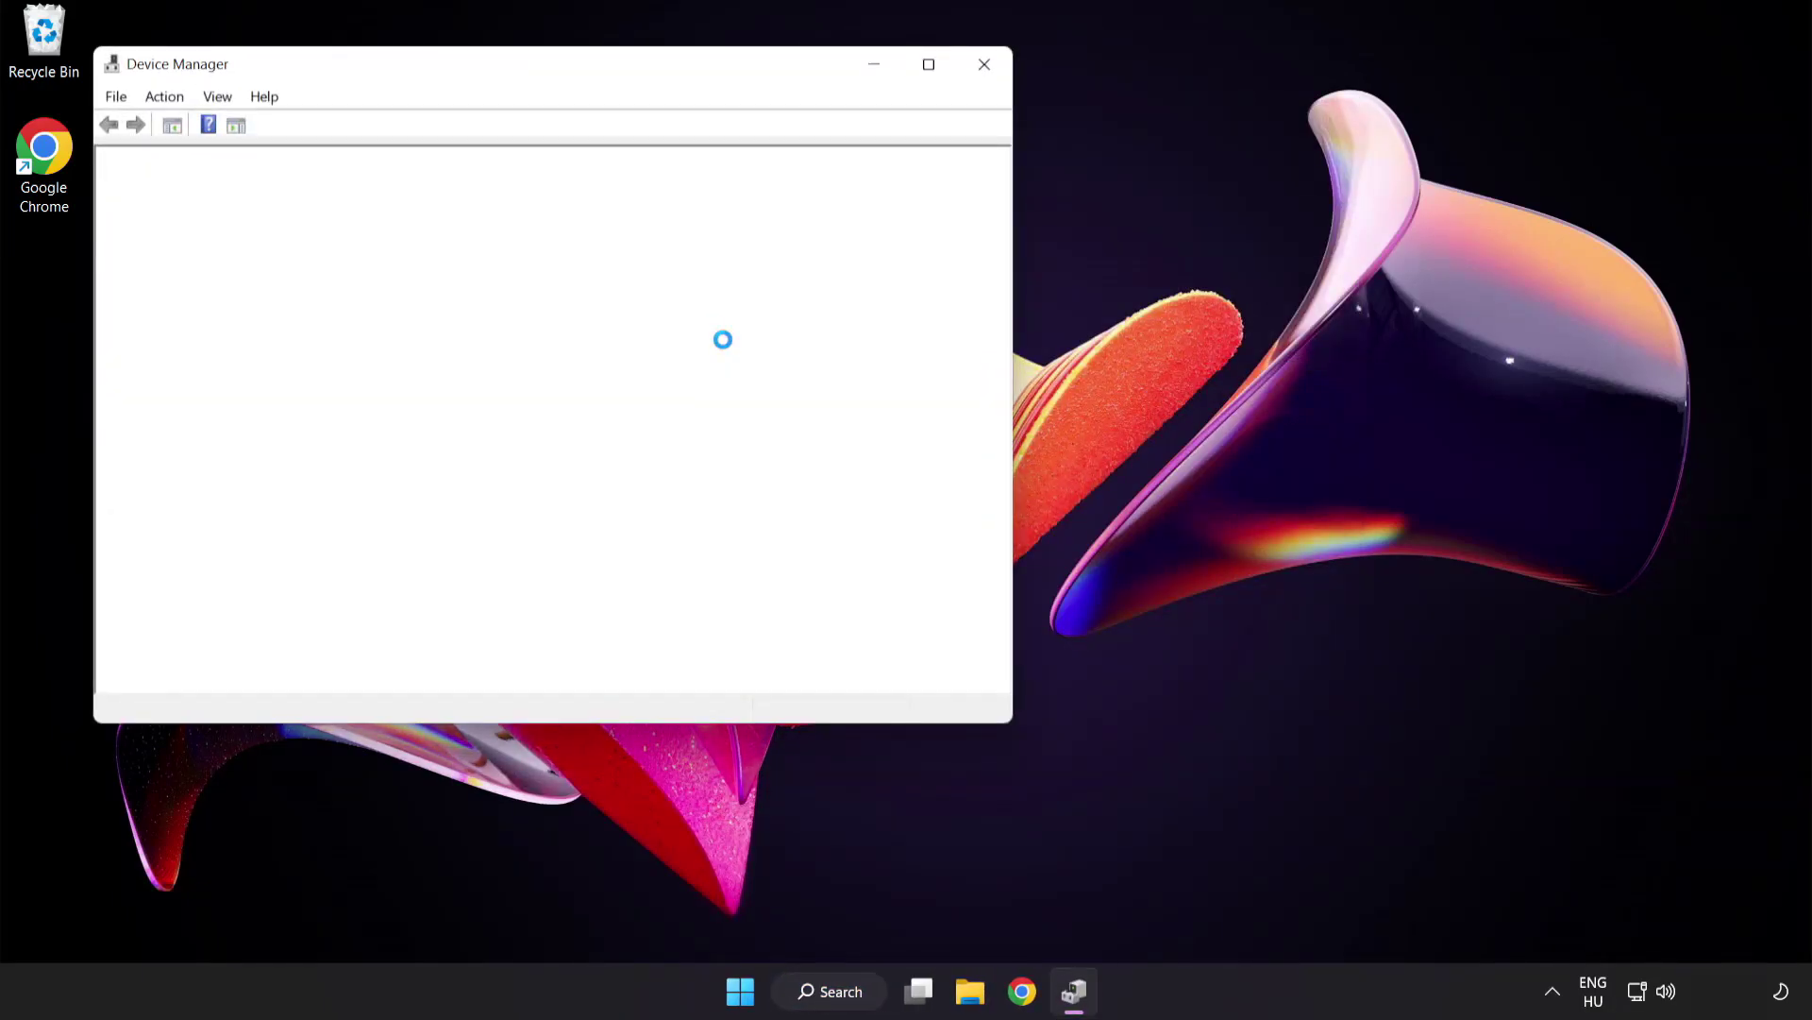
Search automatically for a VMware SVGA 3D driver update, confirm the best is installed, close Device Manager
{"action": "left_click_drag", "start_coordinate": [580, 71], "coordinate": [884, 186]}
{"action": "left_click", "coordinate": [511, 383]}
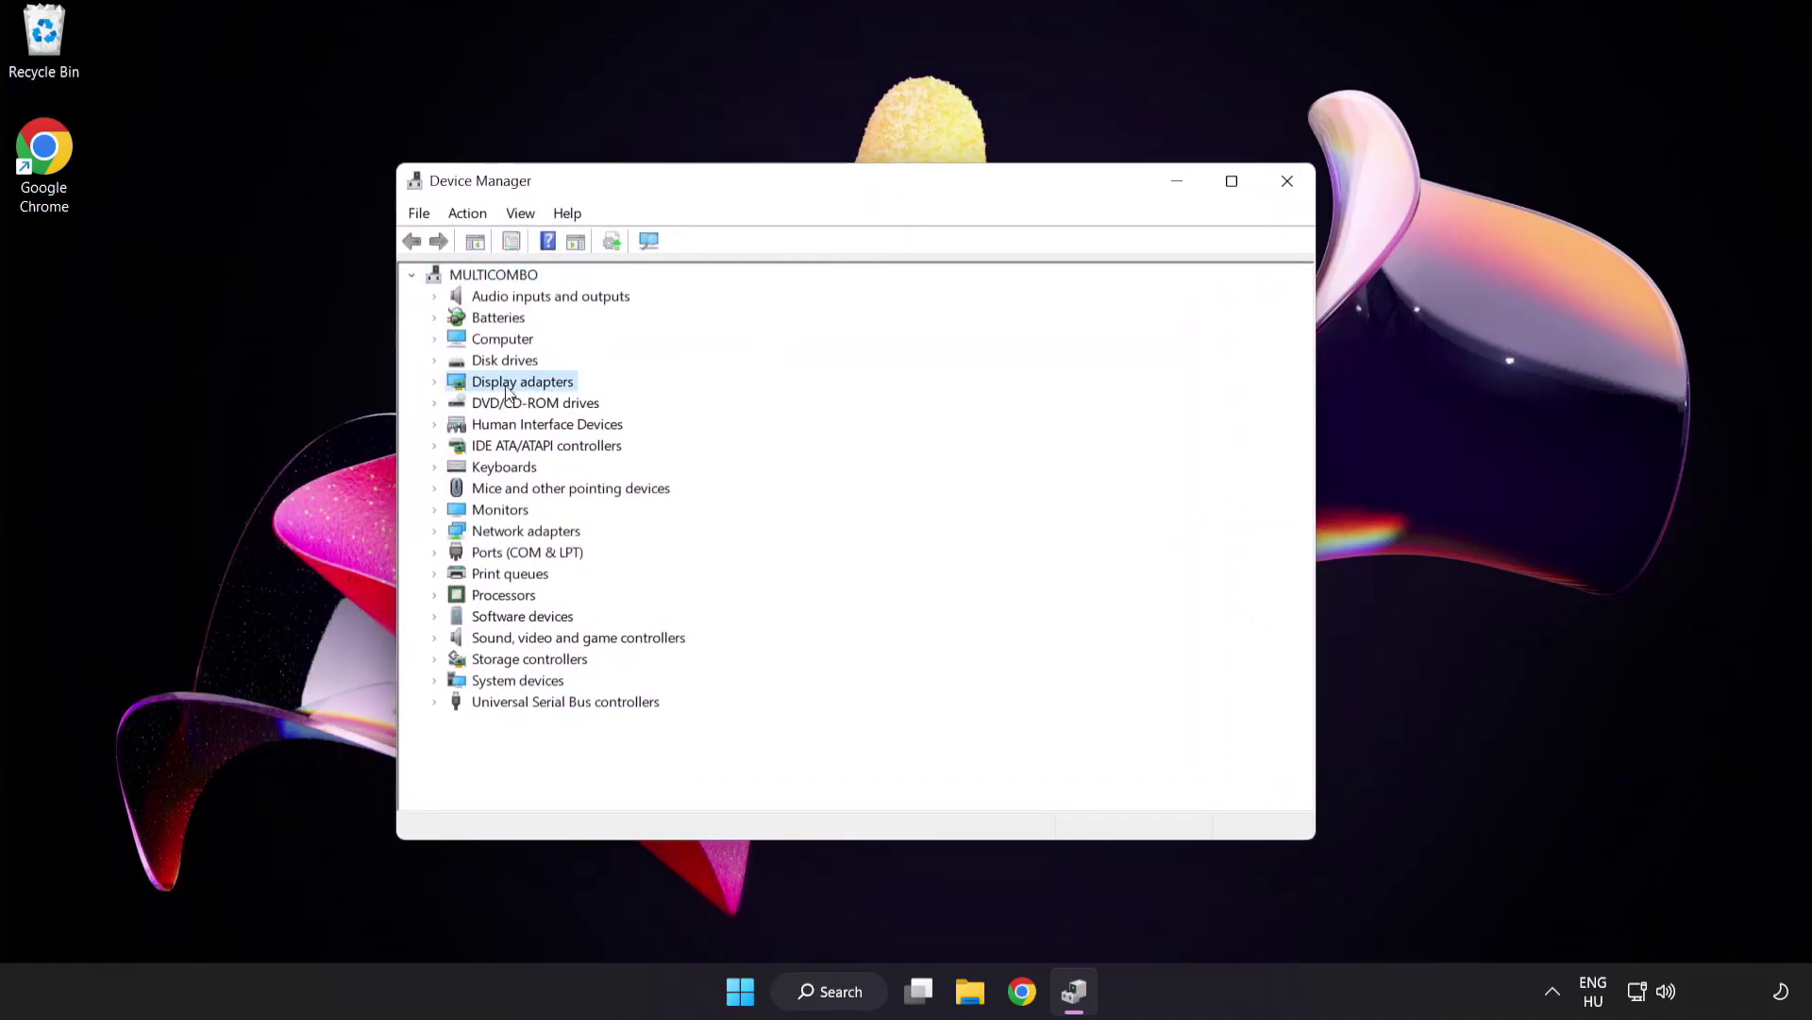
{"action": "left_click", "coordinate": [435, 382]}
{"action": "left_click", "coordinate": [463, 403]}
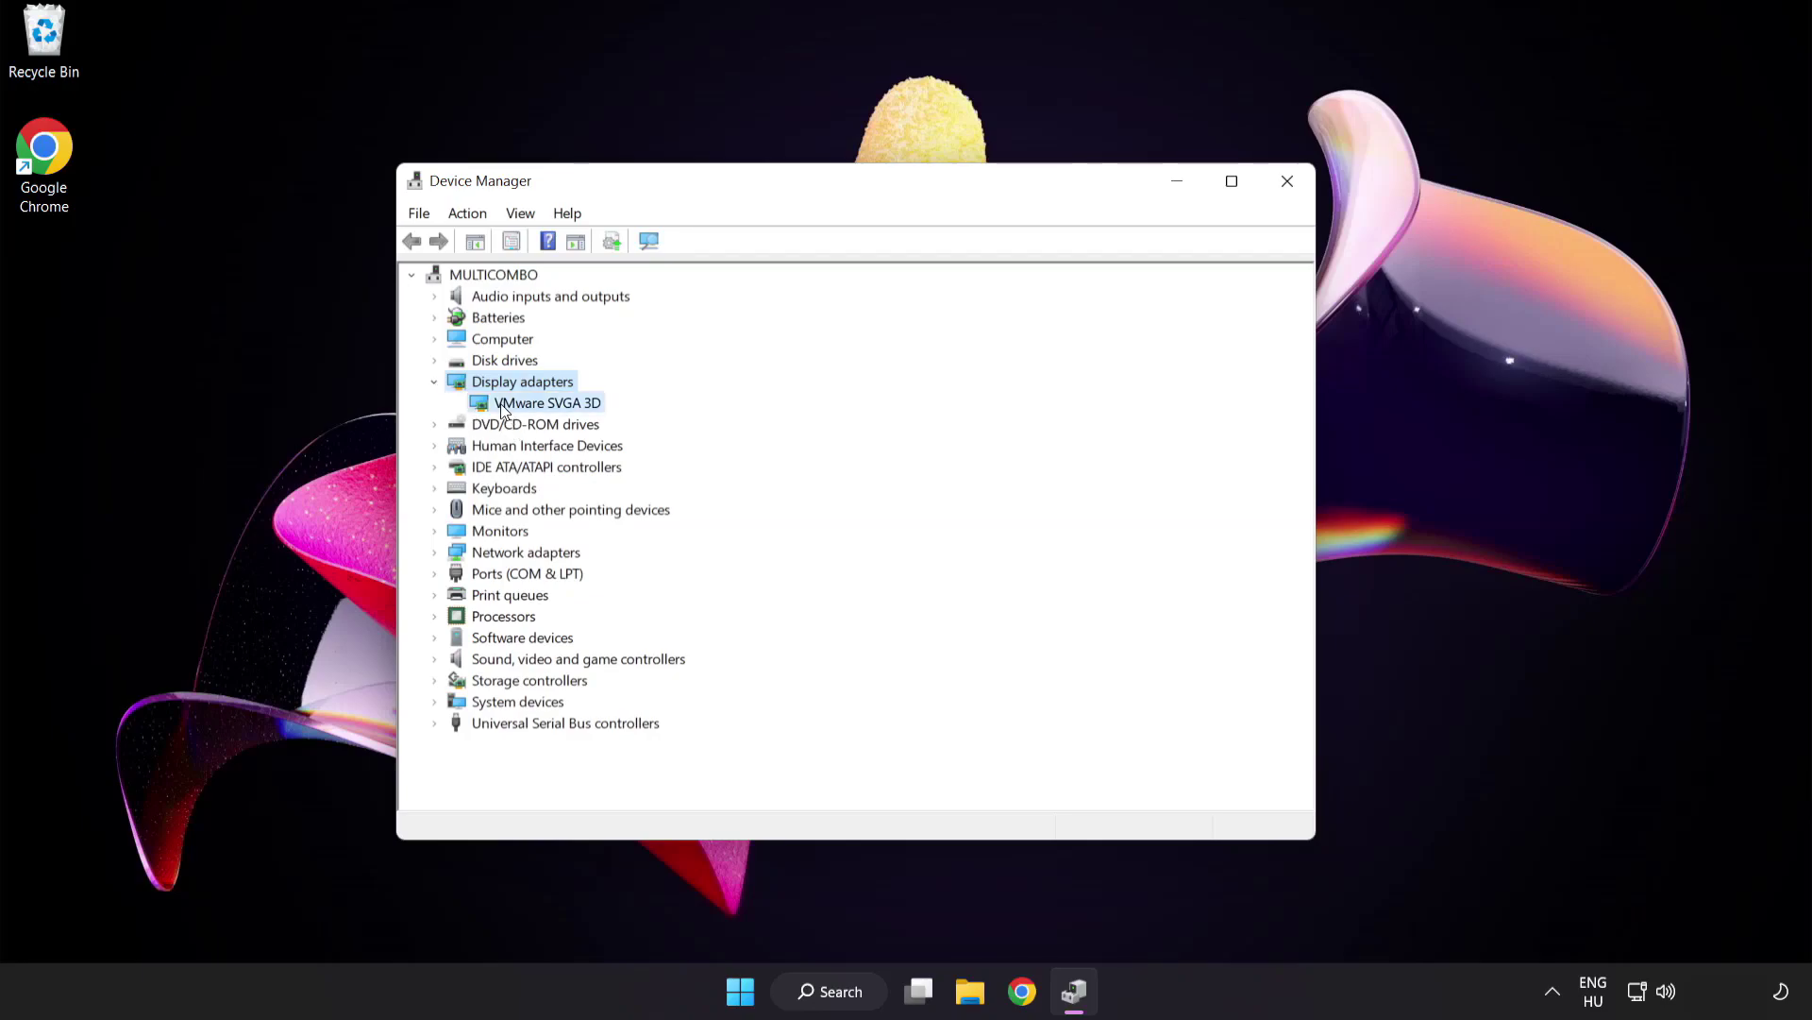
{"action": "right_click", "coordinate": [534, 404]}
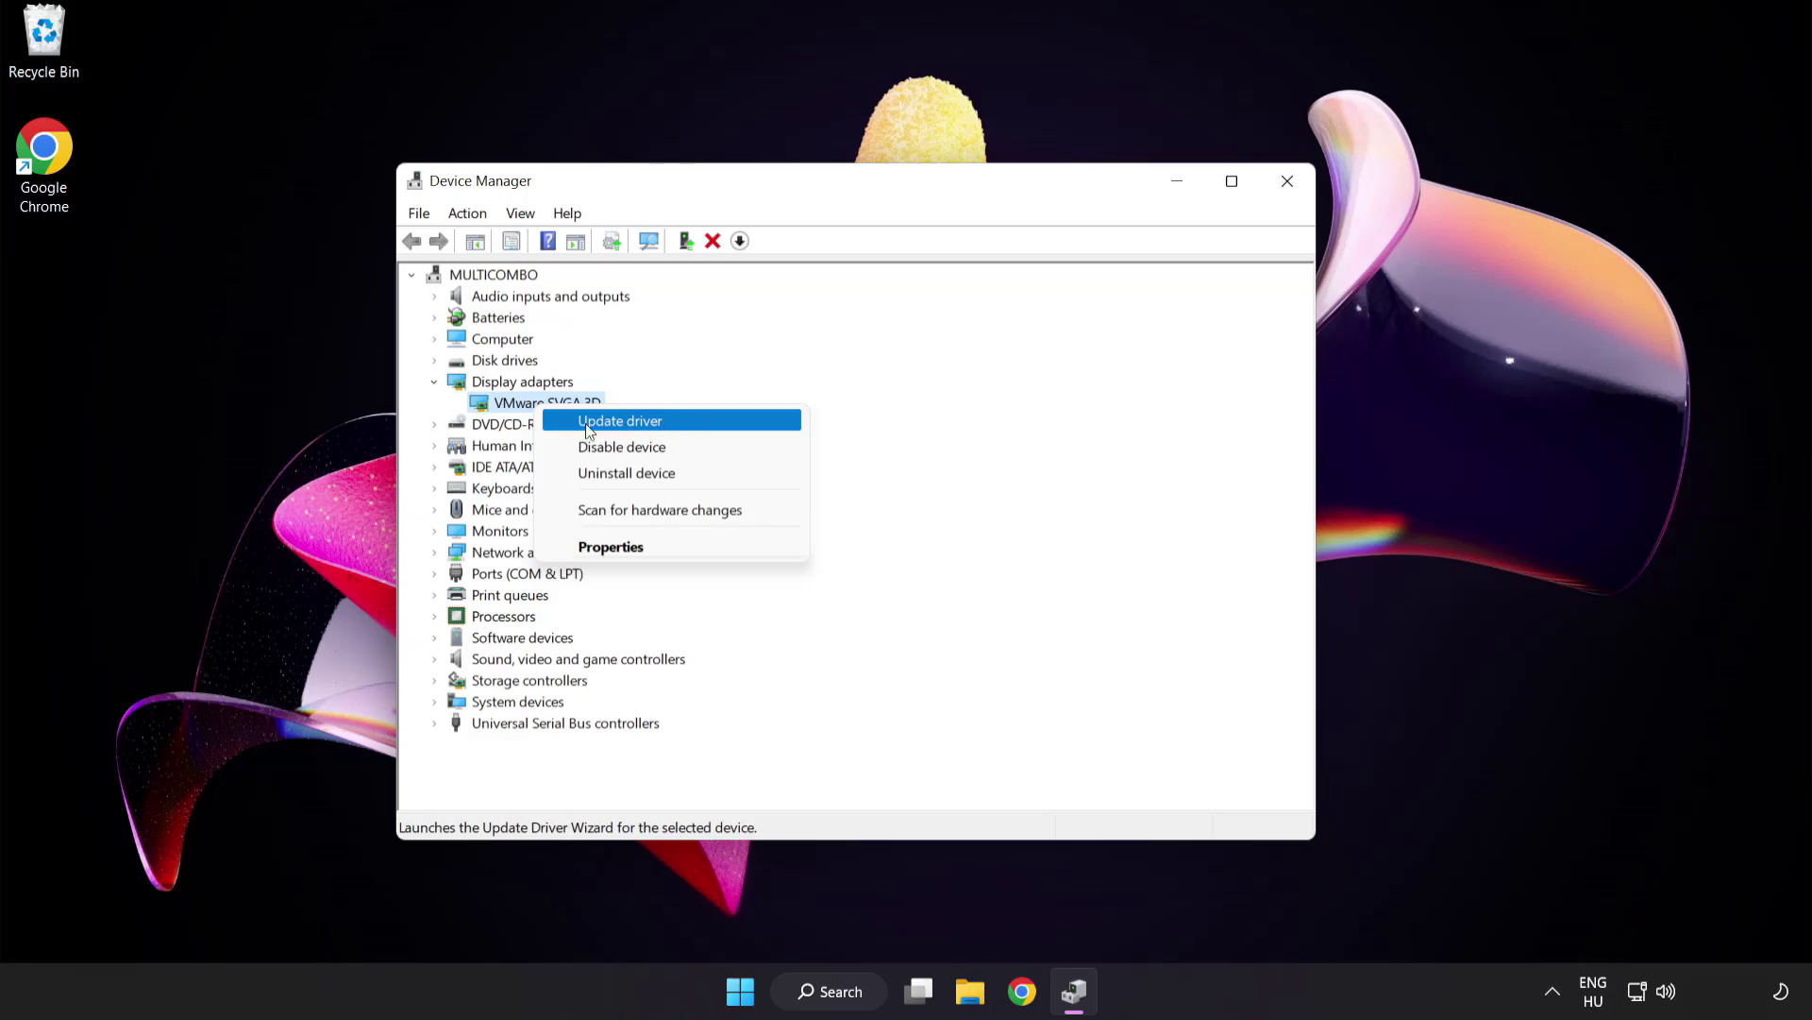
{"action": "left_click", "coordinate": [700, 422]}
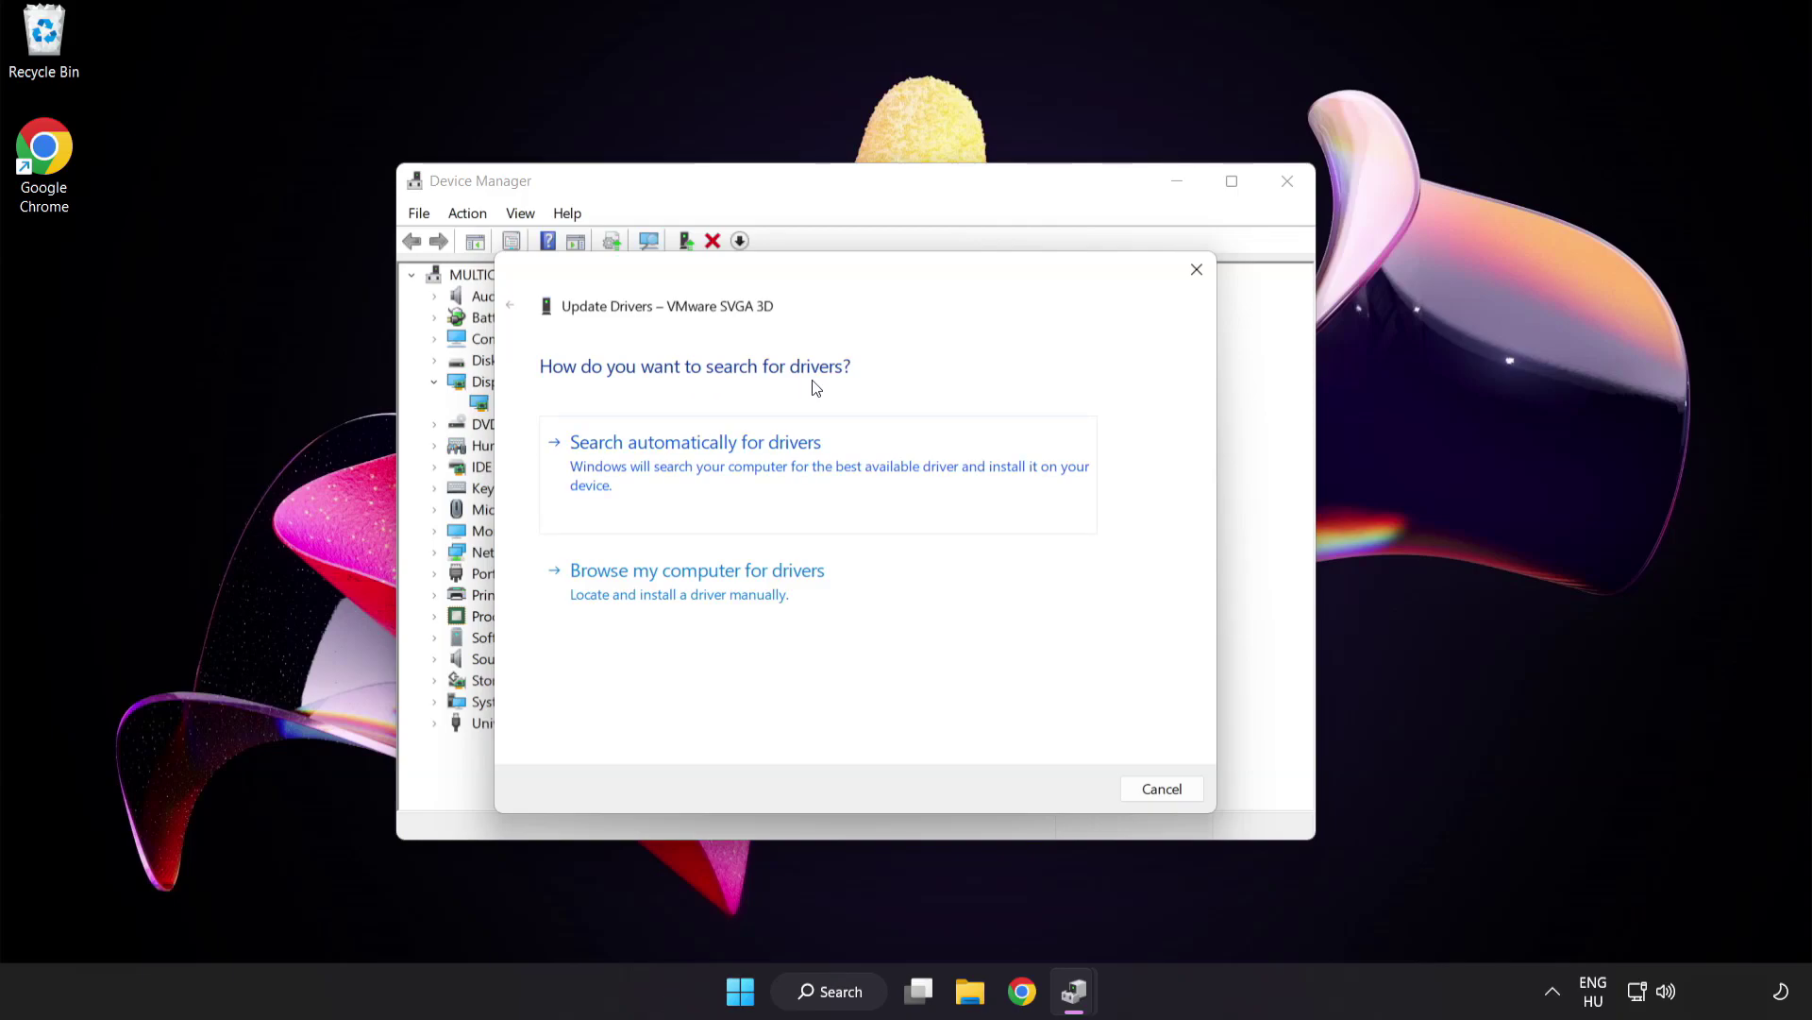
{"action": "left_click", "coordinate": [791, 469]}
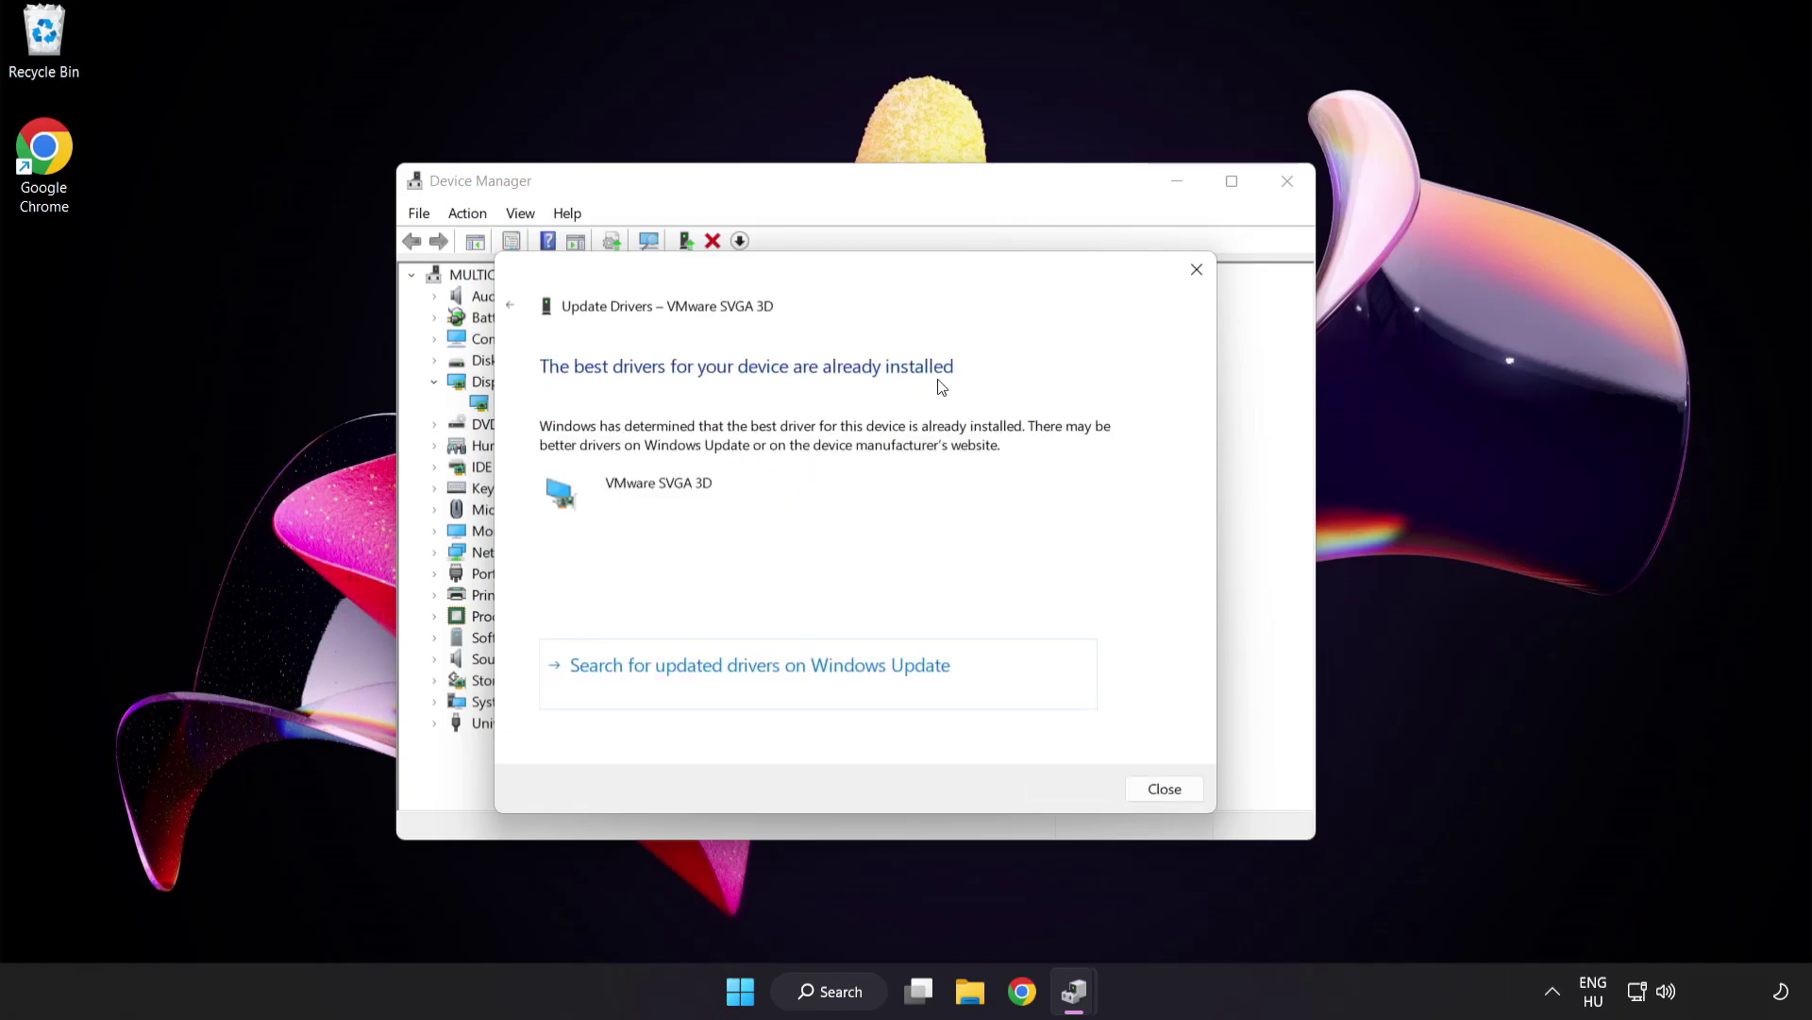
{"action": "left_click", "coordinate": [1161, 792]}
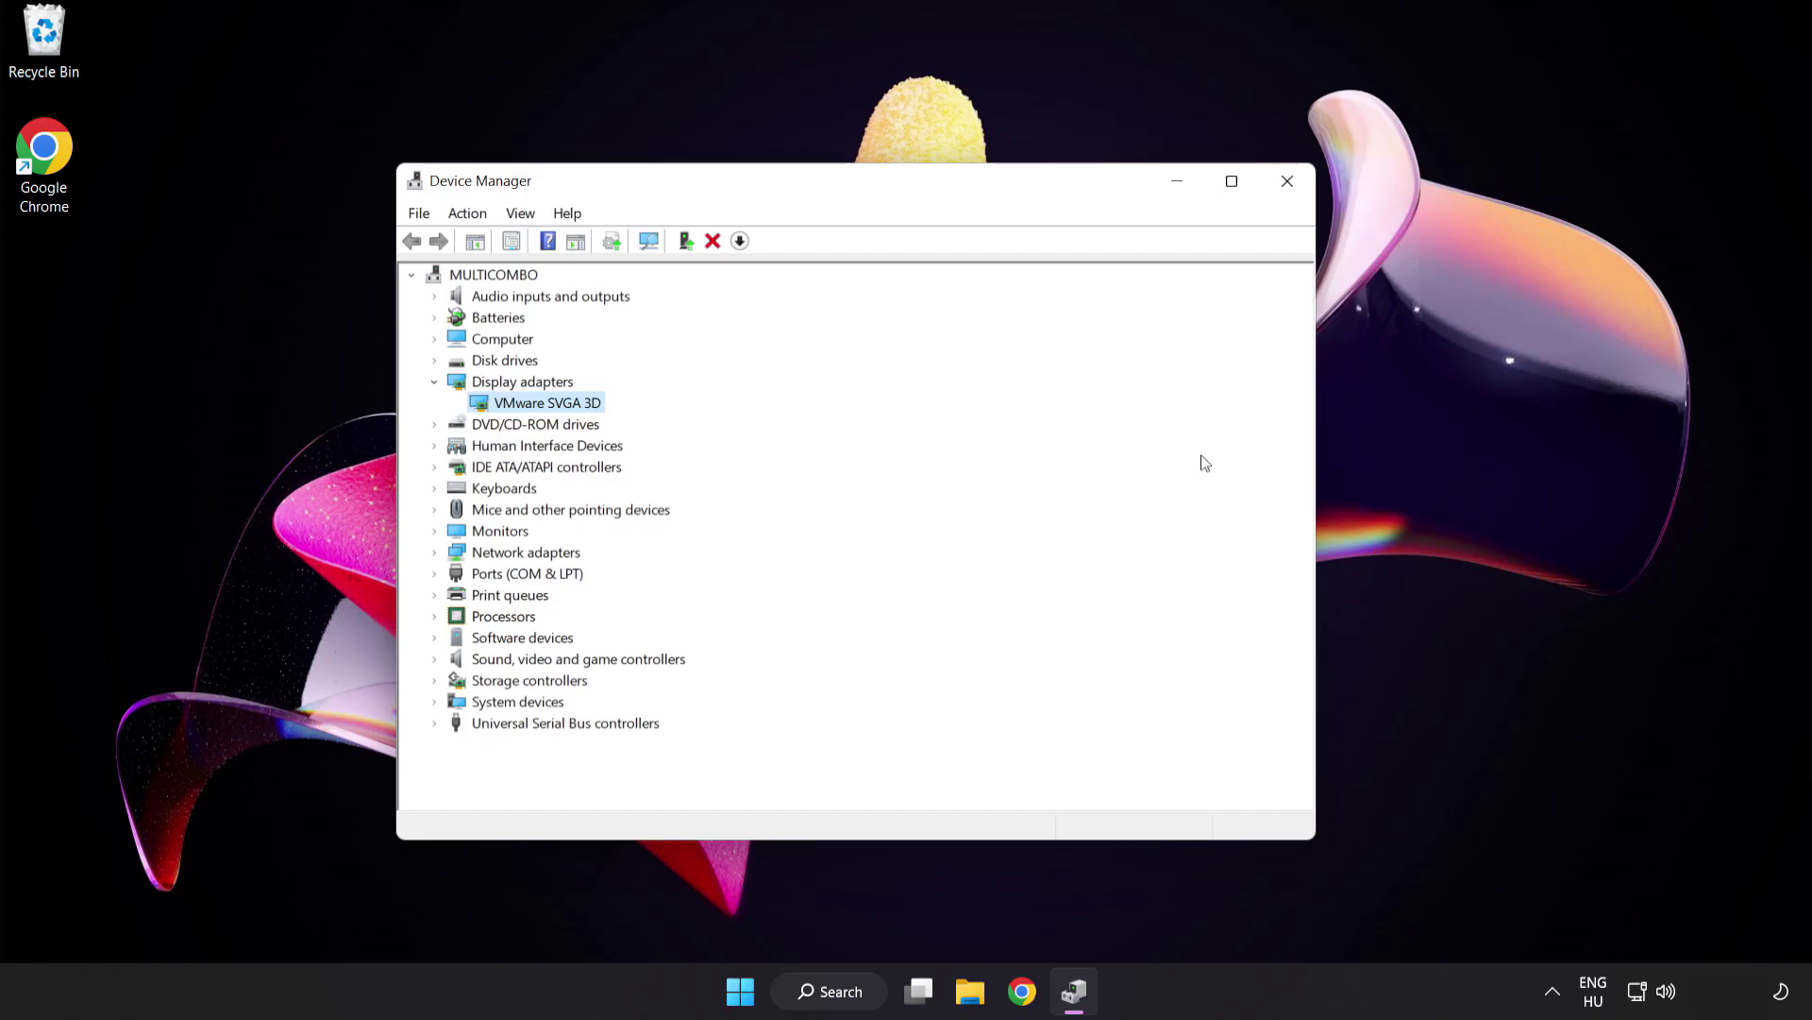
{"action": "left_click", "coordinate": [1288, 185]}
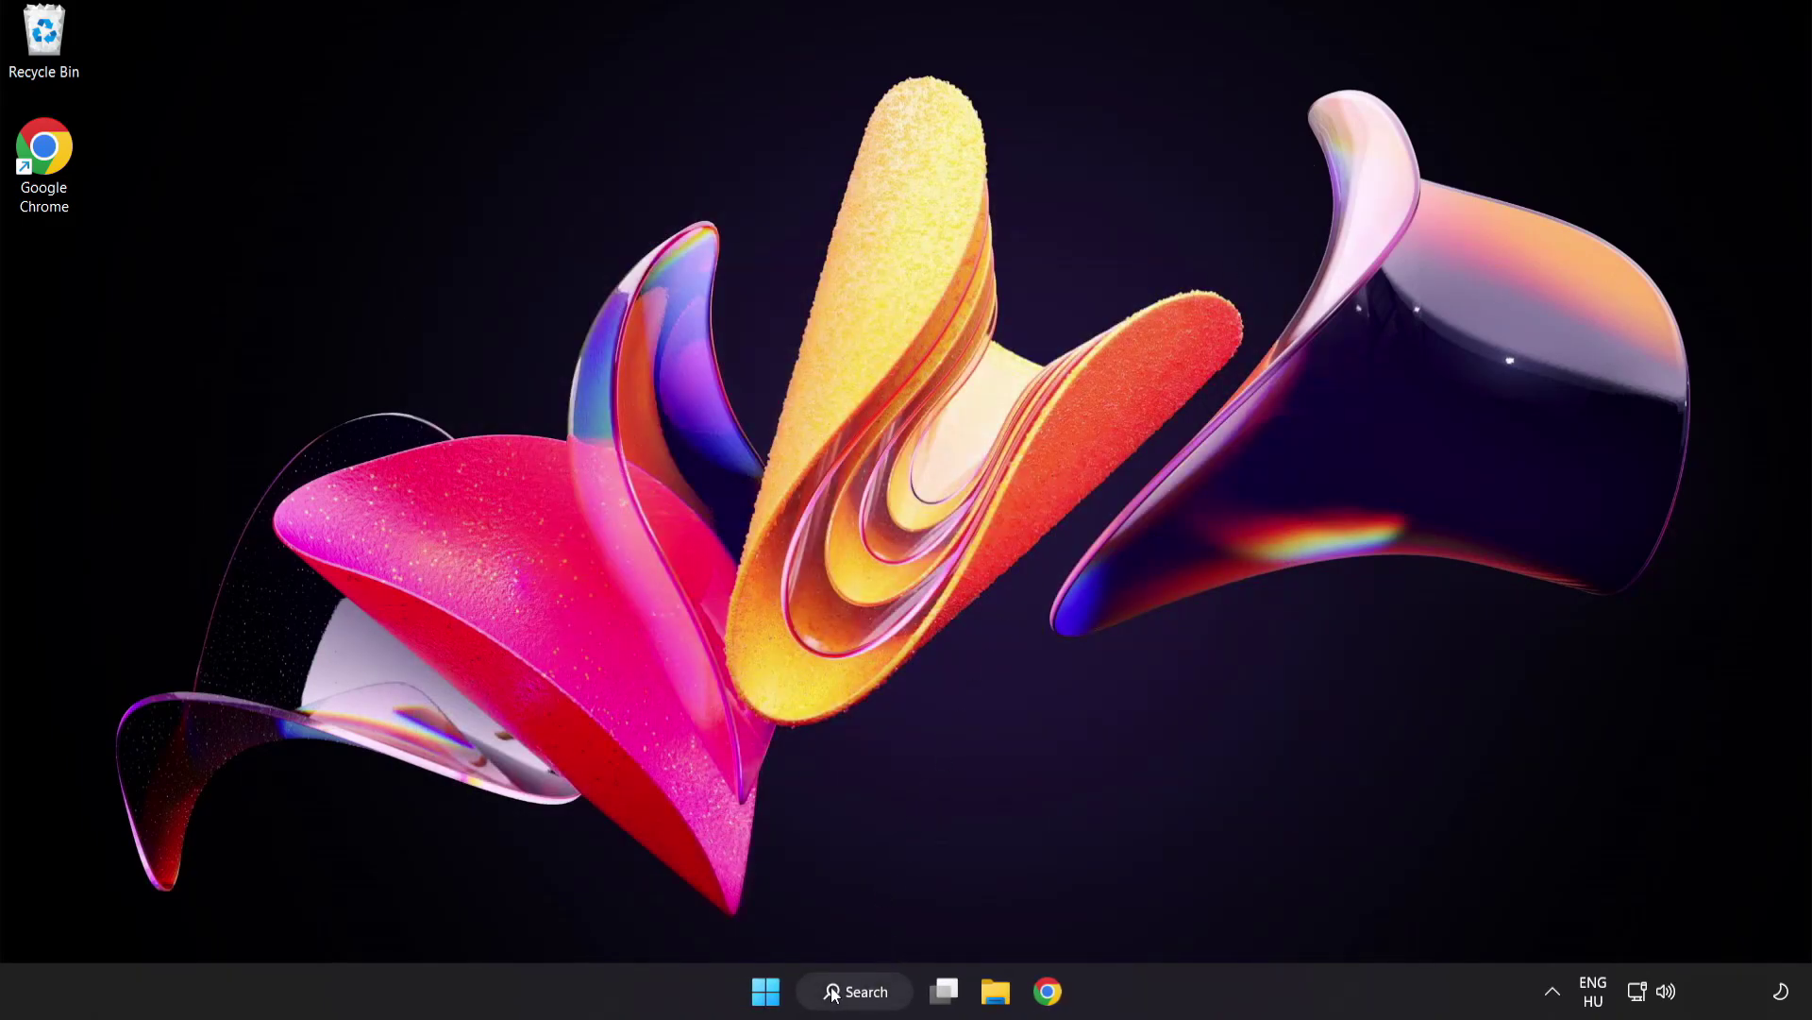
Run Check for updates in Windows Update settings, confirm the PC is up to date, and close Settings
{"action": "left_click", "coordinate": [879, 1001]}
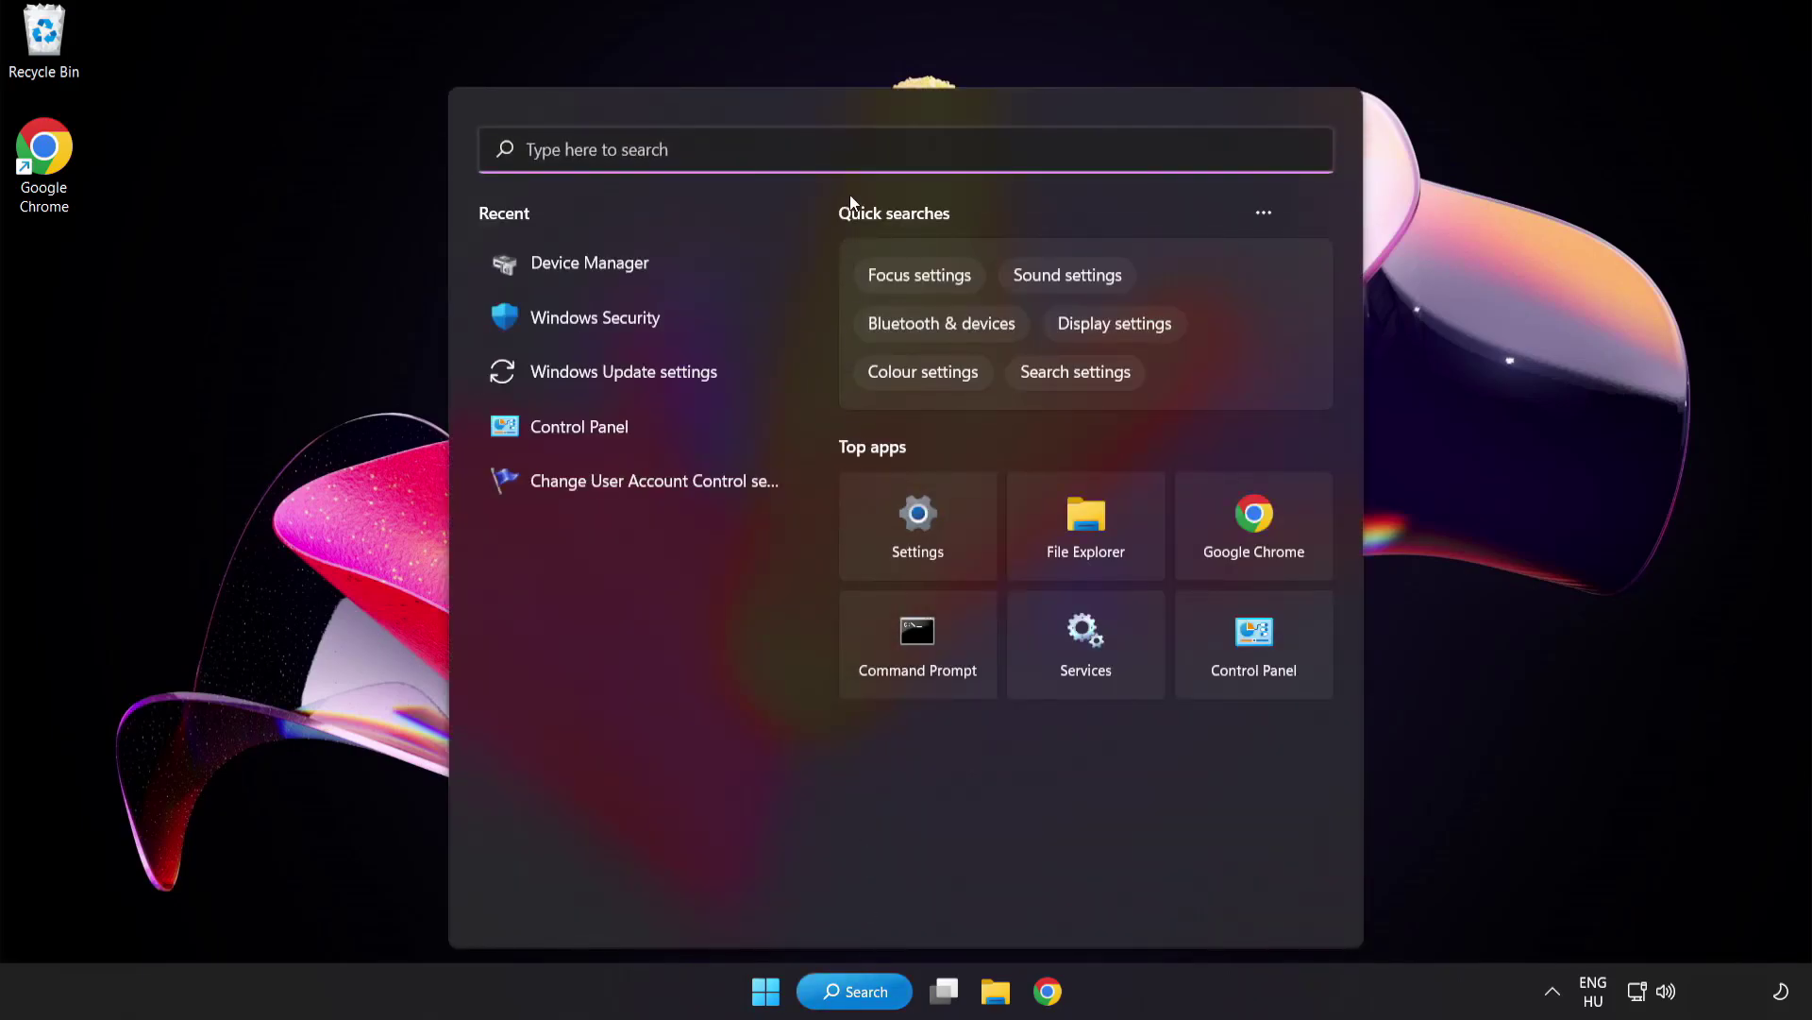
{"action": "type", "text": "update"}
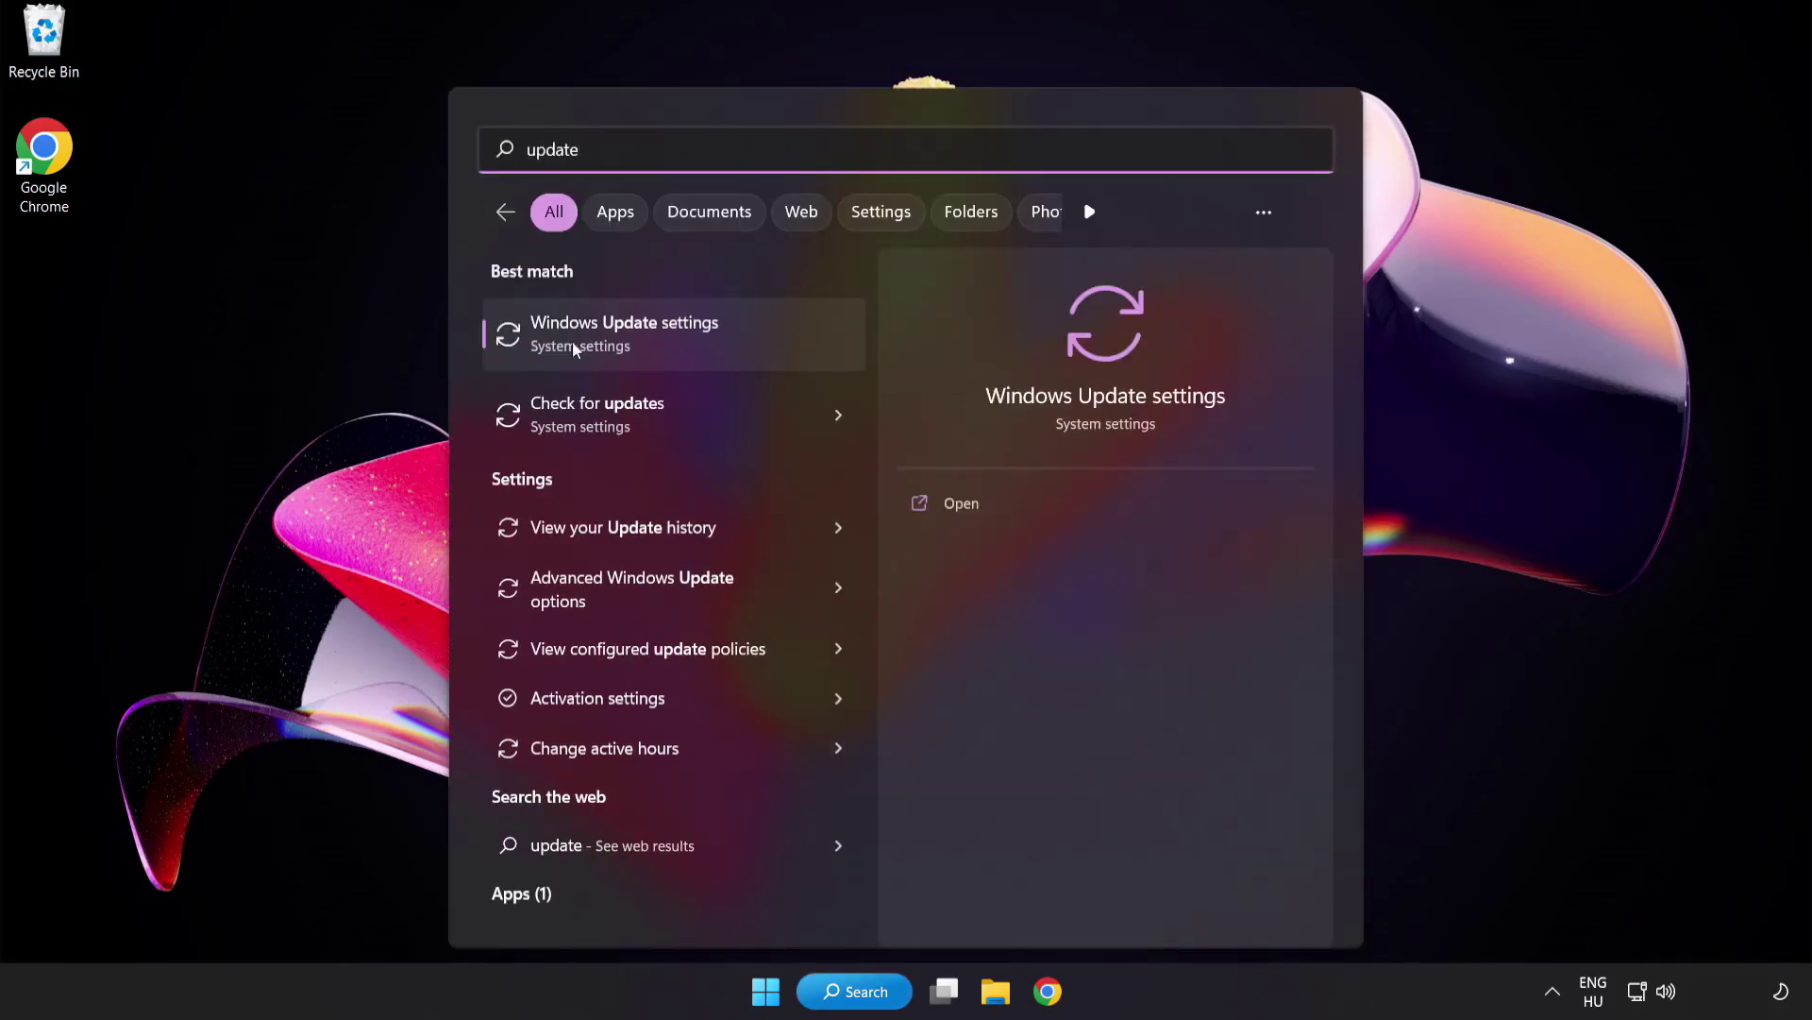
{"action": "left_click", "coordinate": [694, 350]}
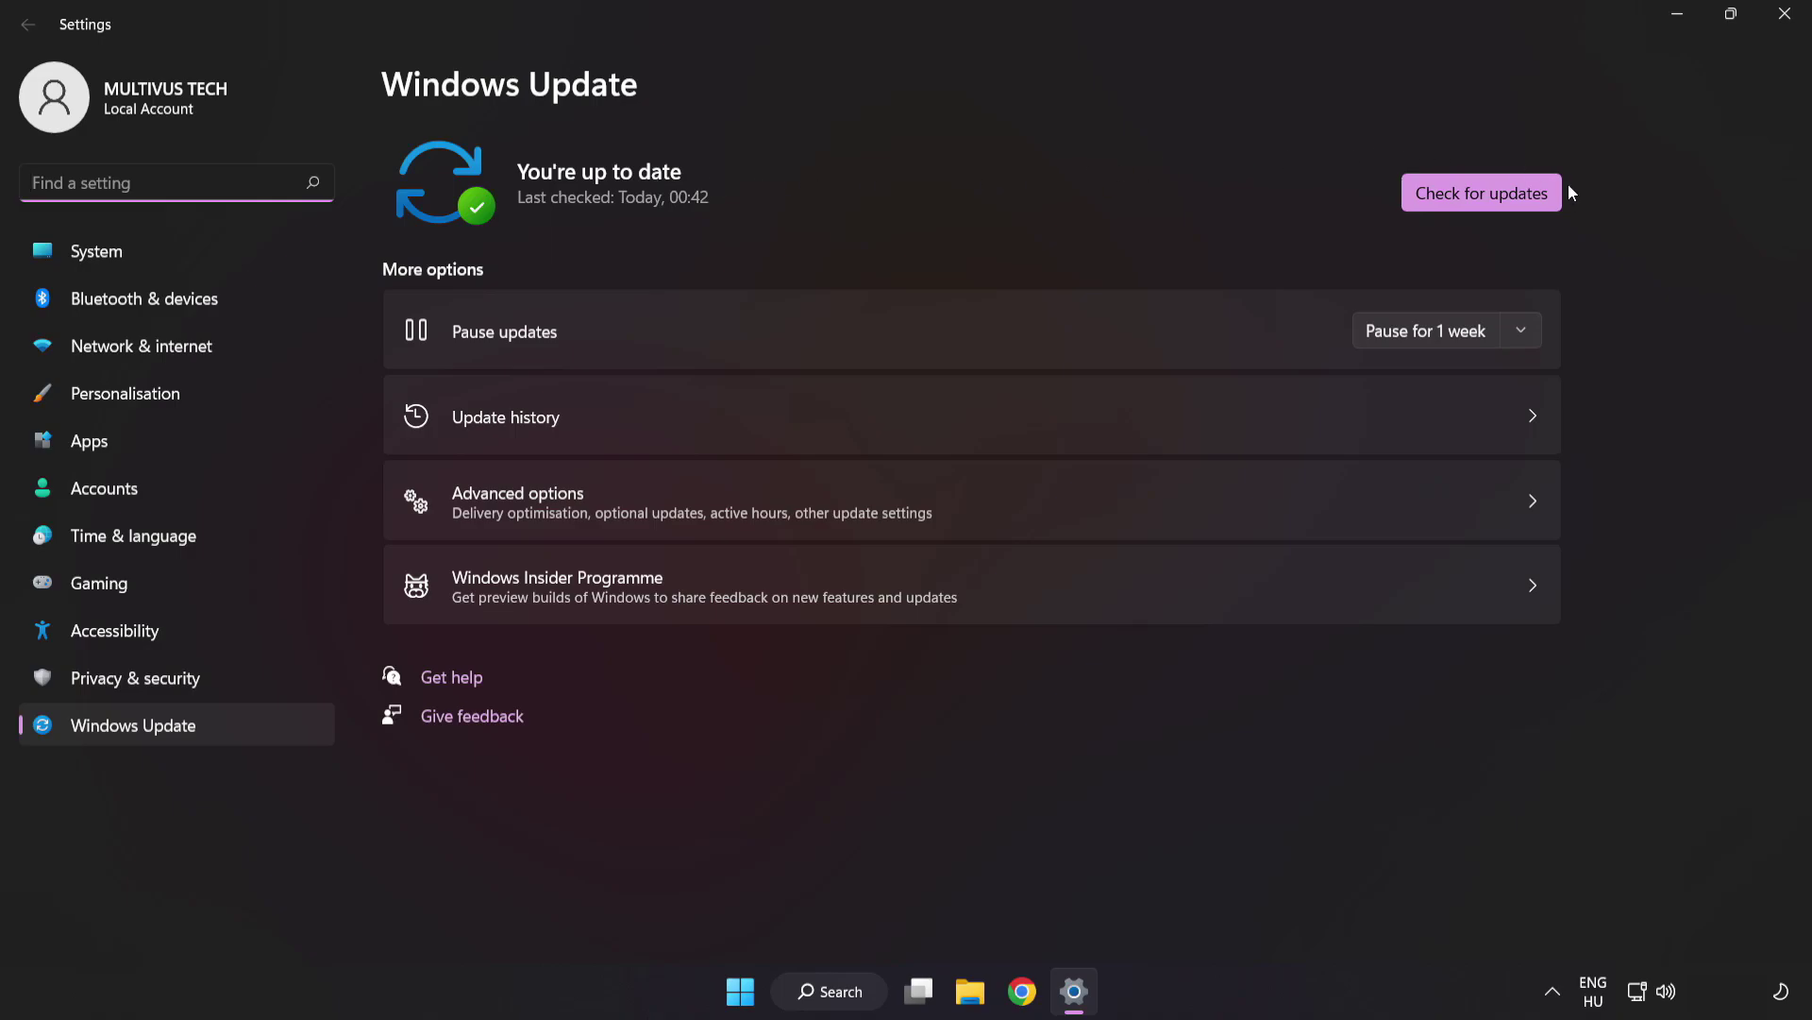
{"action": "left_click", "coordinate": [1476, 203]}
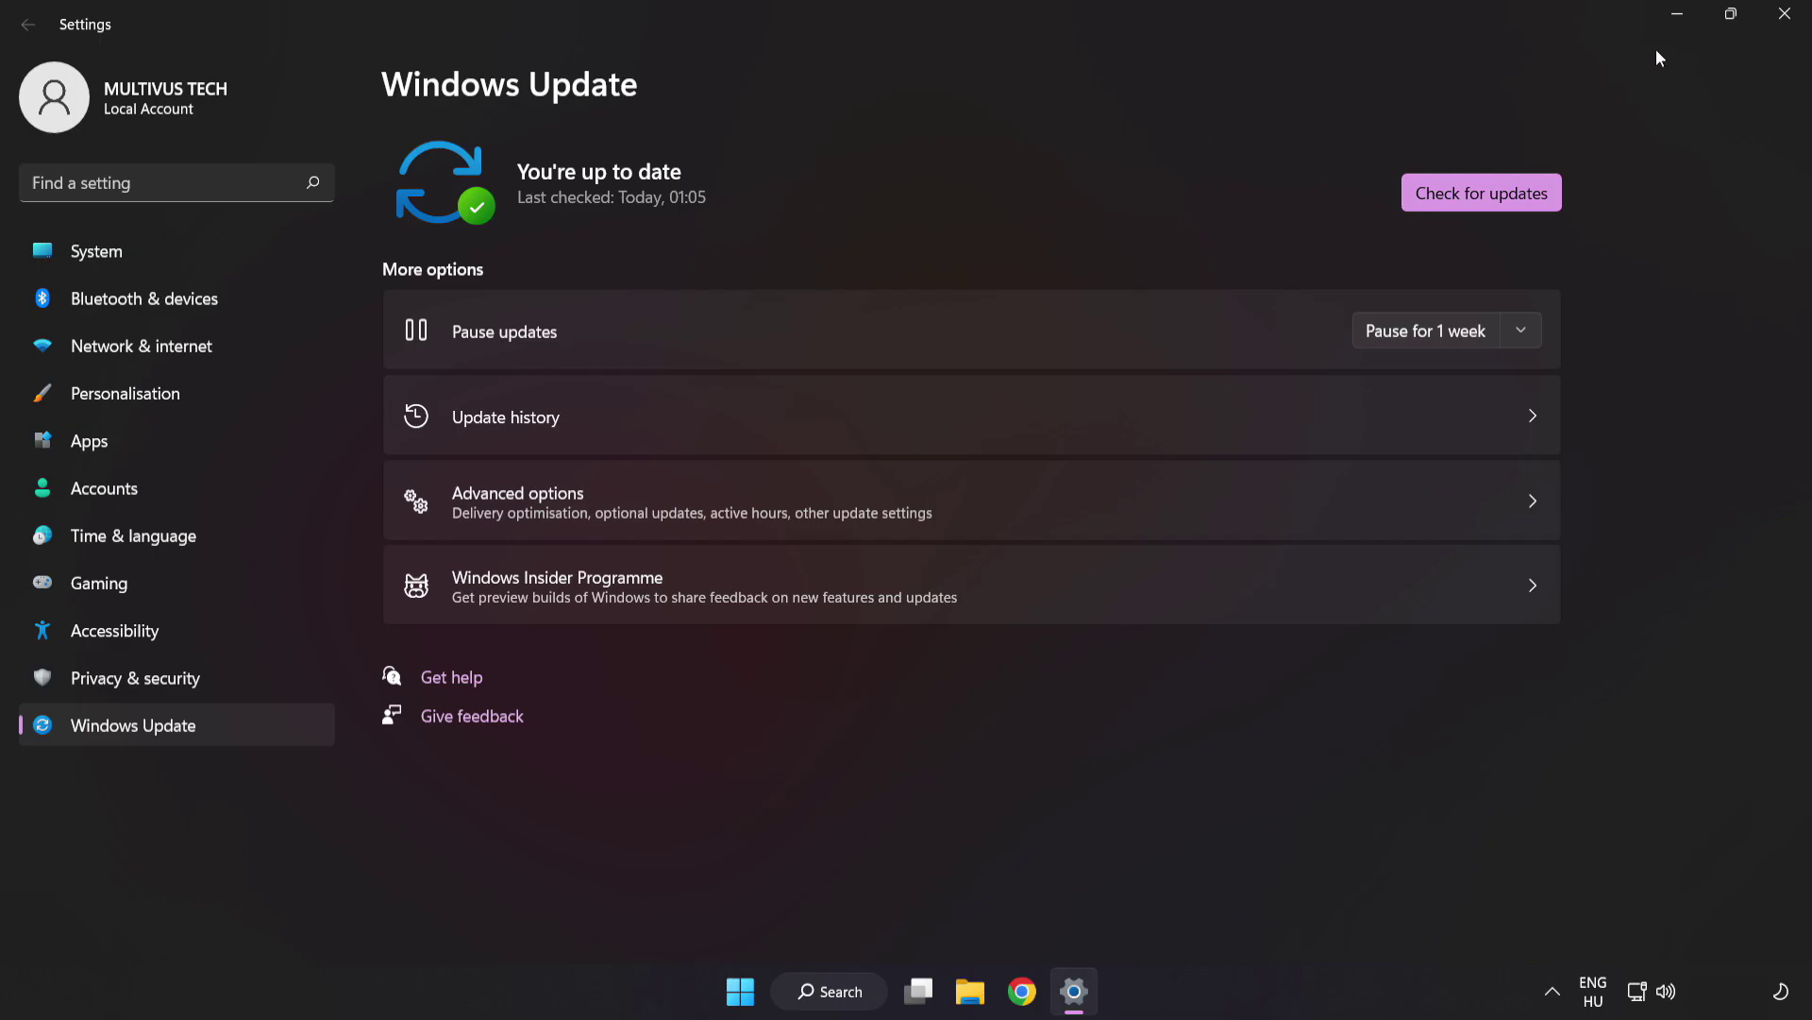
{"action": "left_click", "coordinate": [1783, 27]}
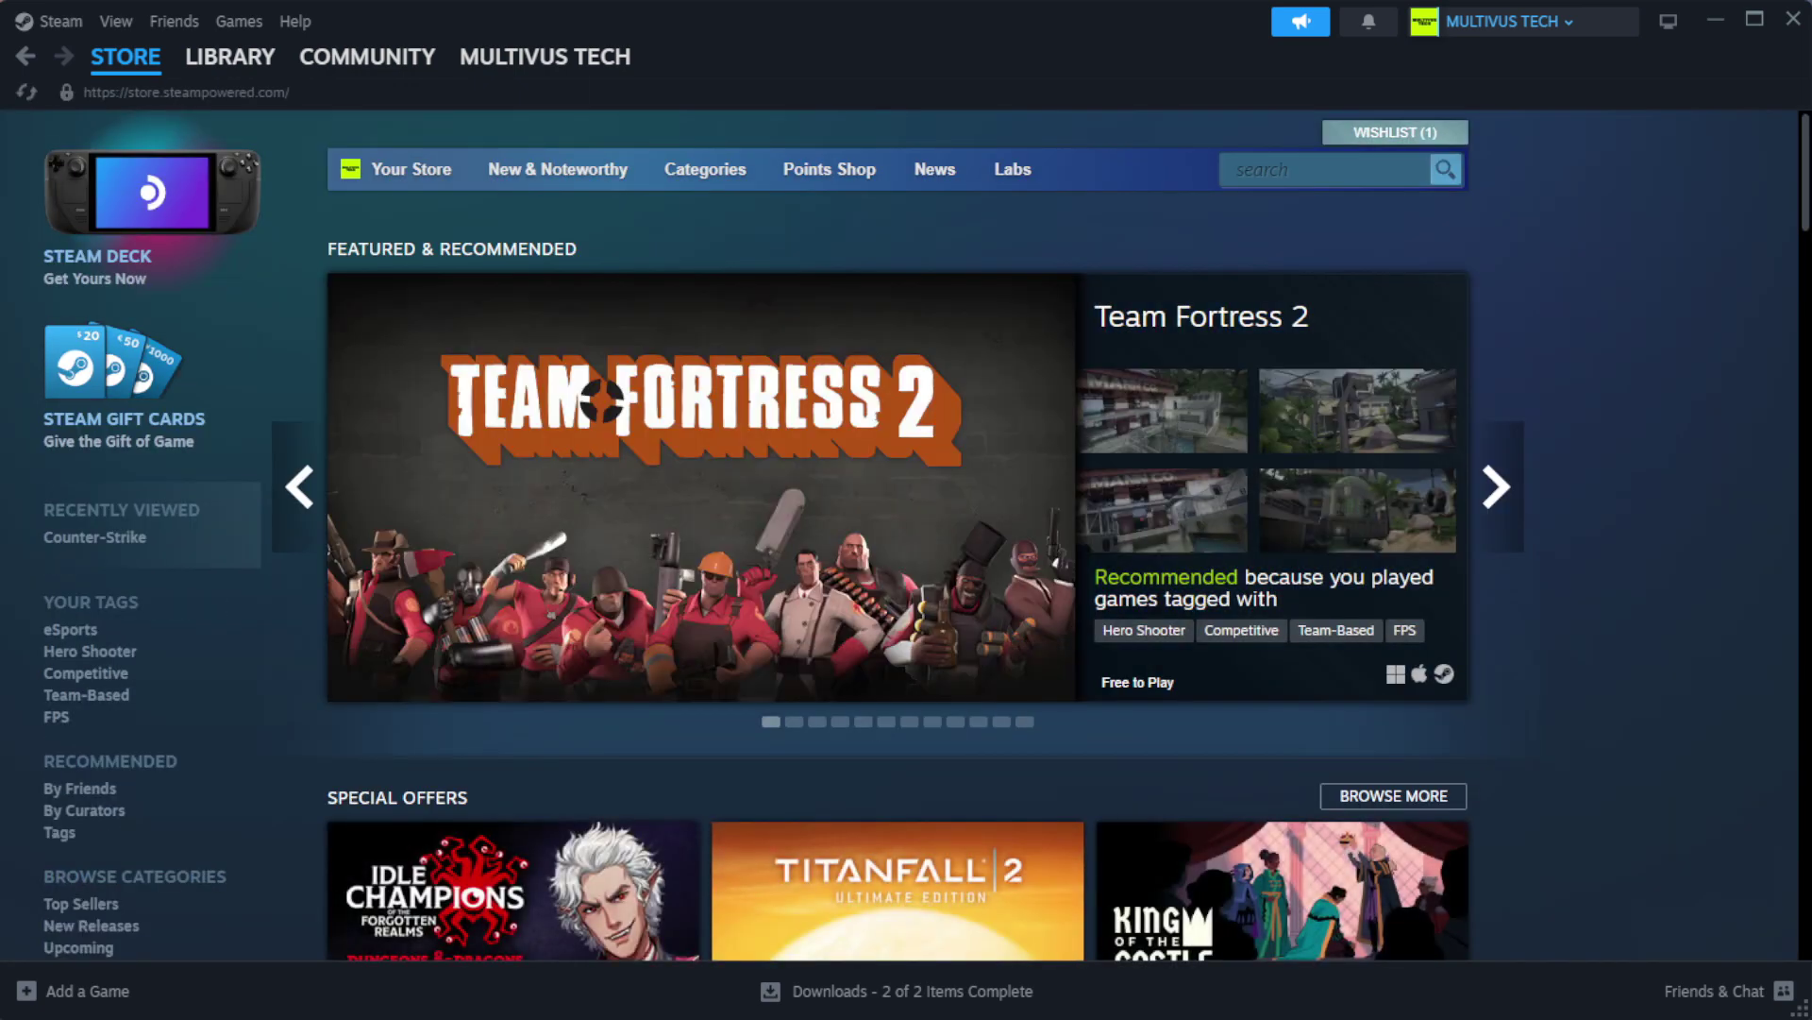
Verify integrity of YOUR NOT WORKING GAME's installed files, validating all 1039 files
{"action": "mouse_move", "coordinate": [227, 68]}
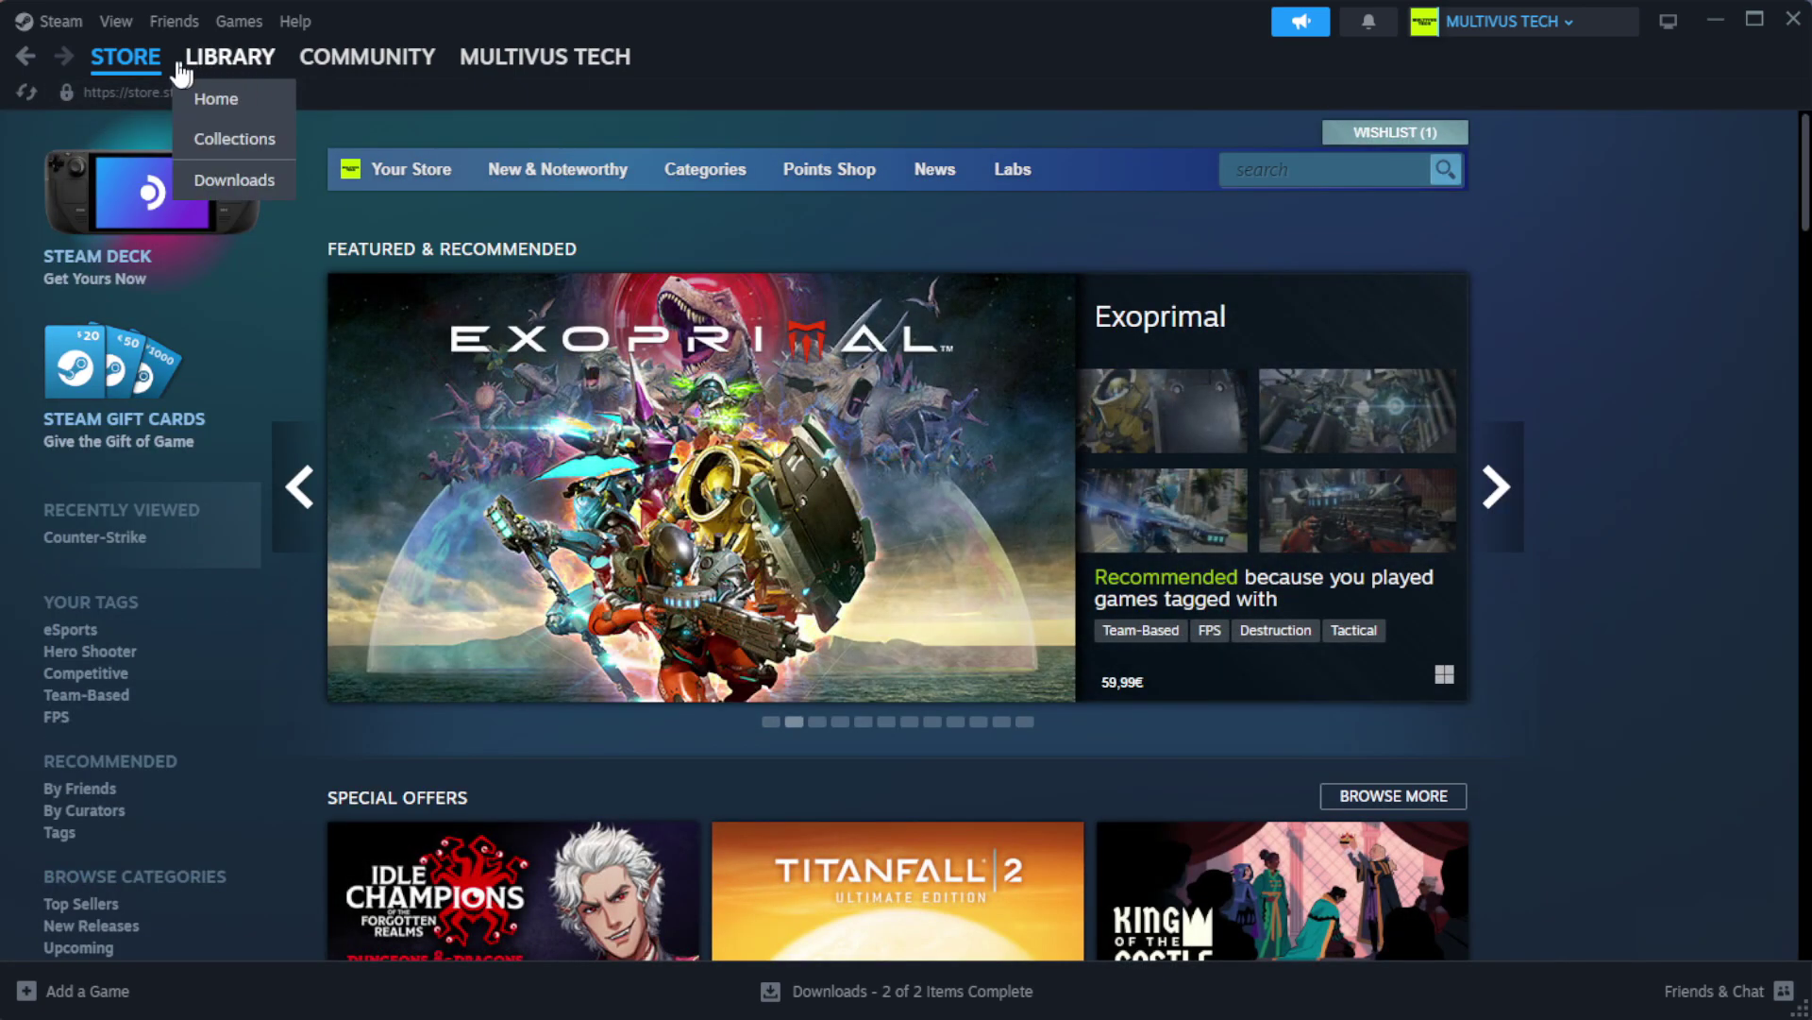
{"action": "left_click", "coordinate": [264, 100]}
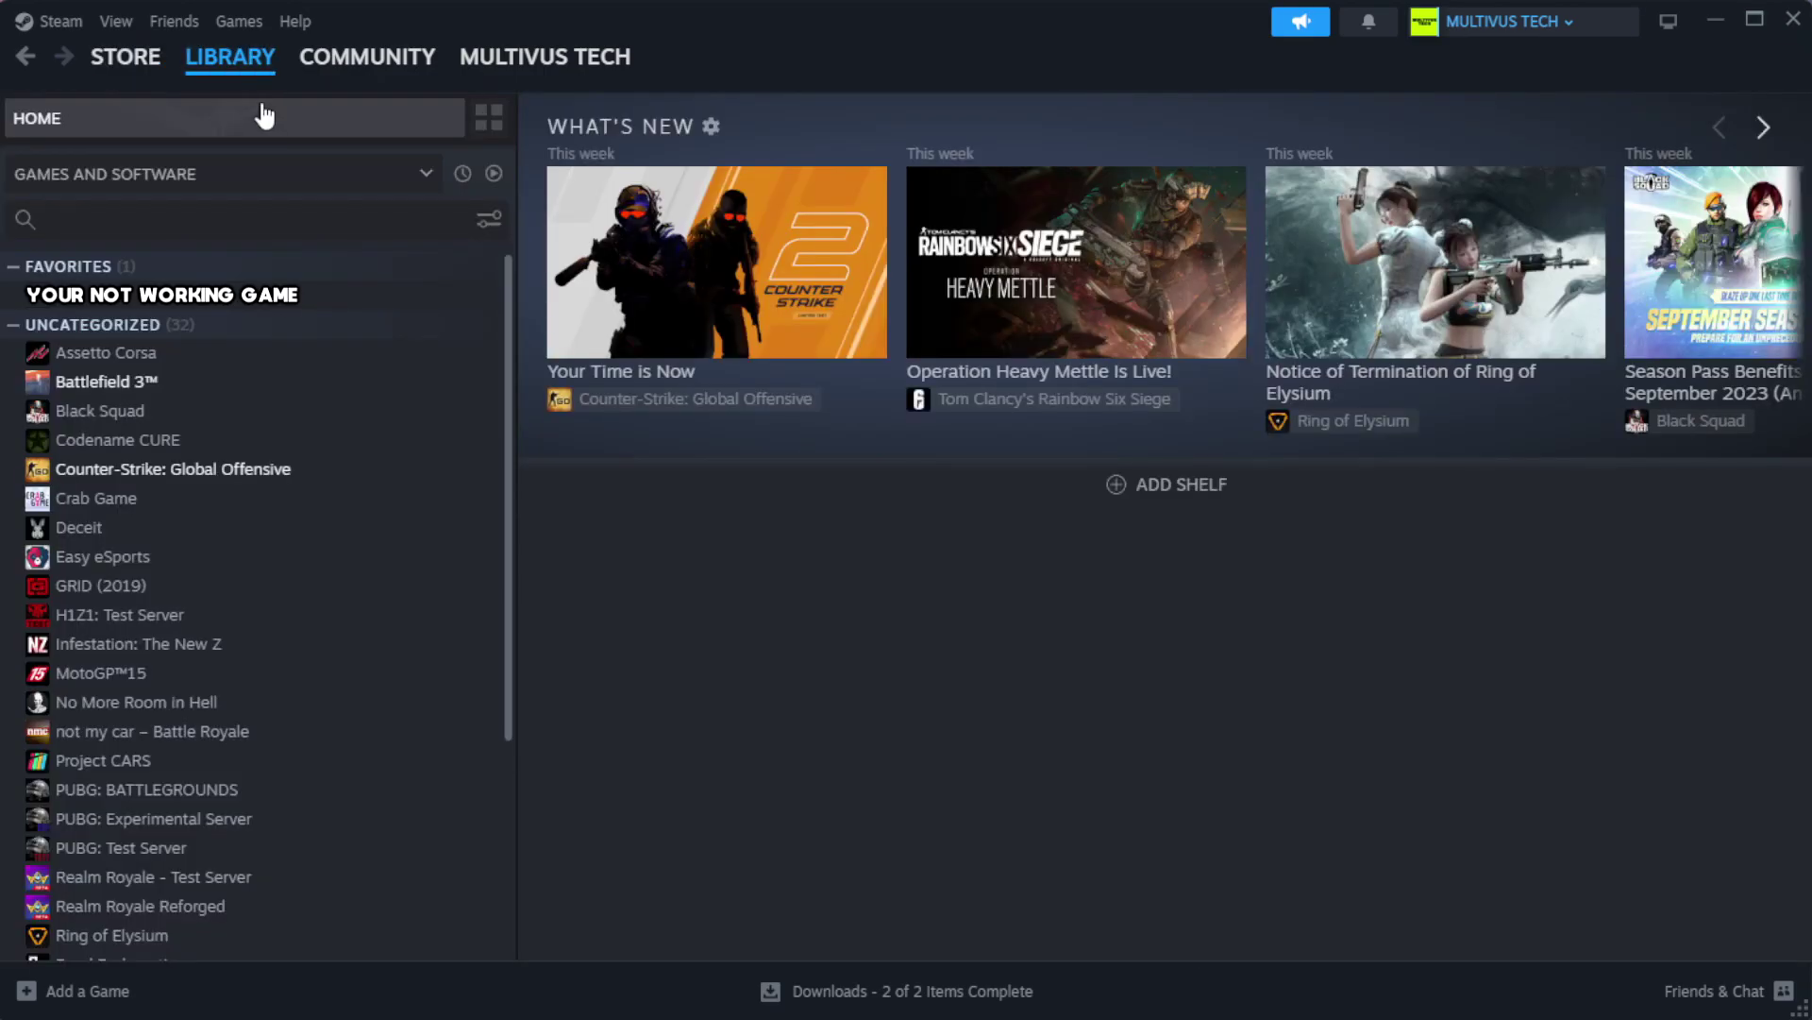
{"action": "right_click", "coordinate": [448, 301]}
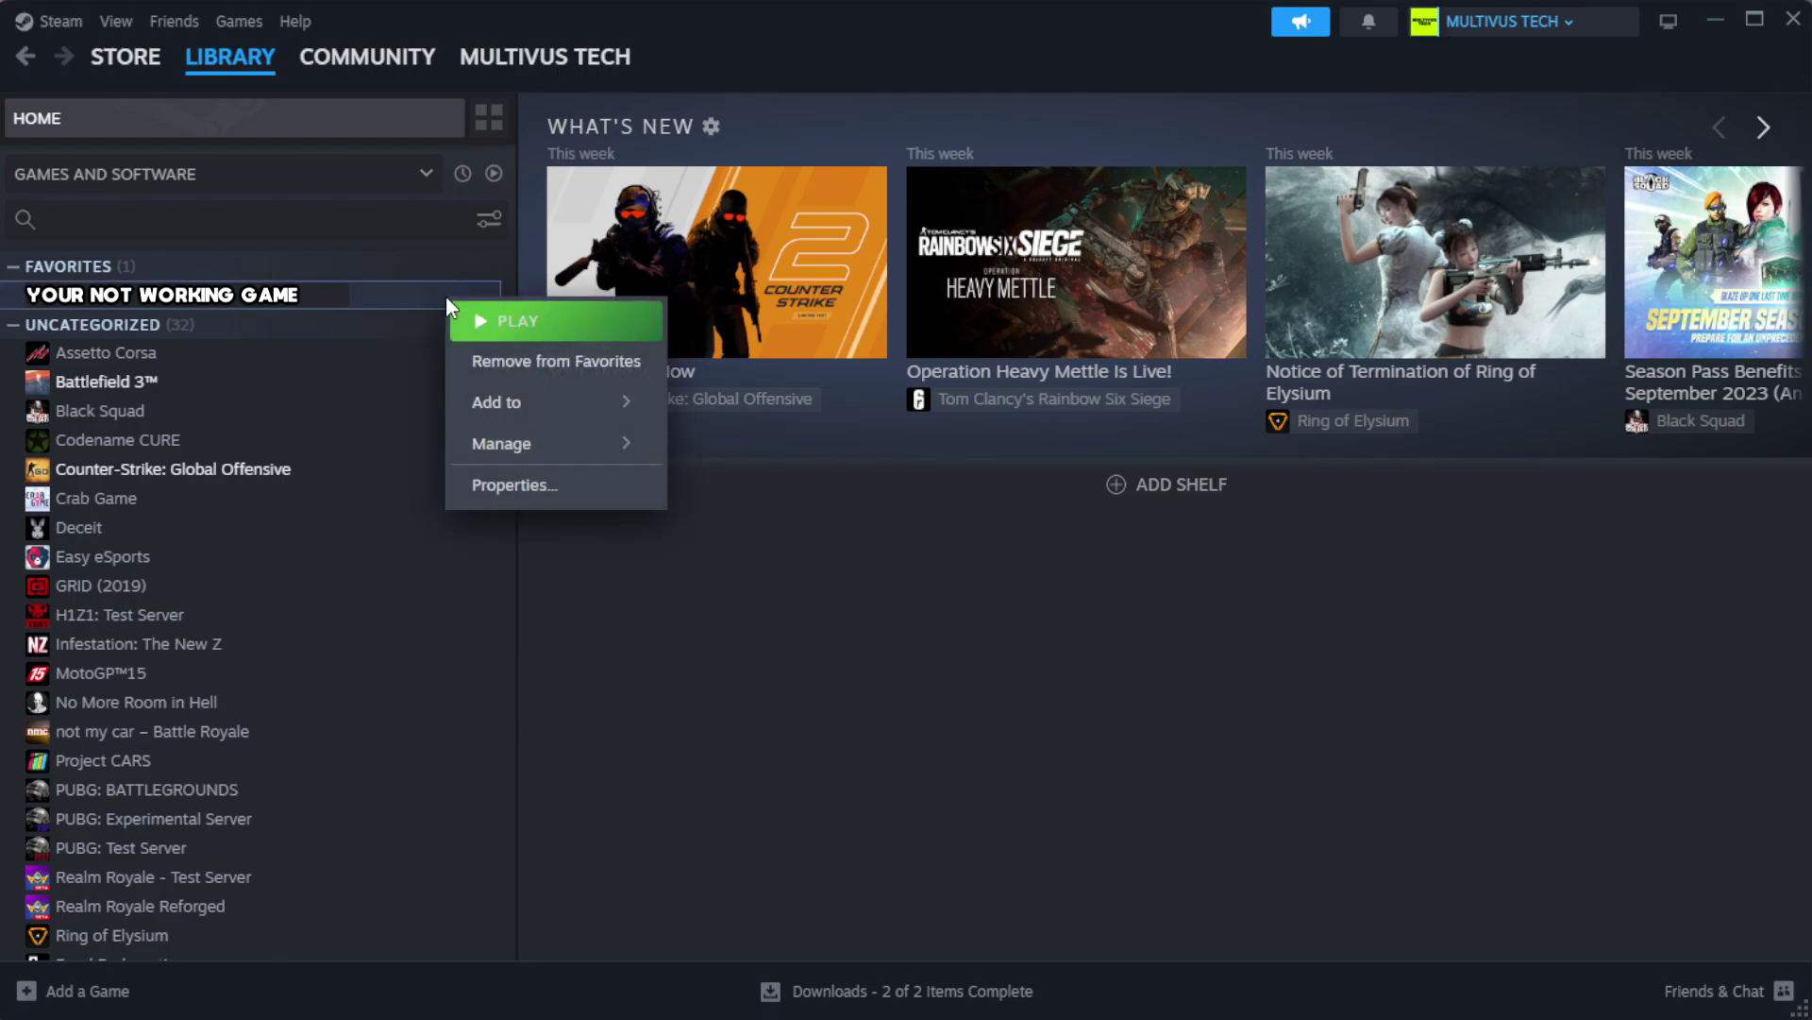
{"action": "left_click", "coordinate": [573, 486]}
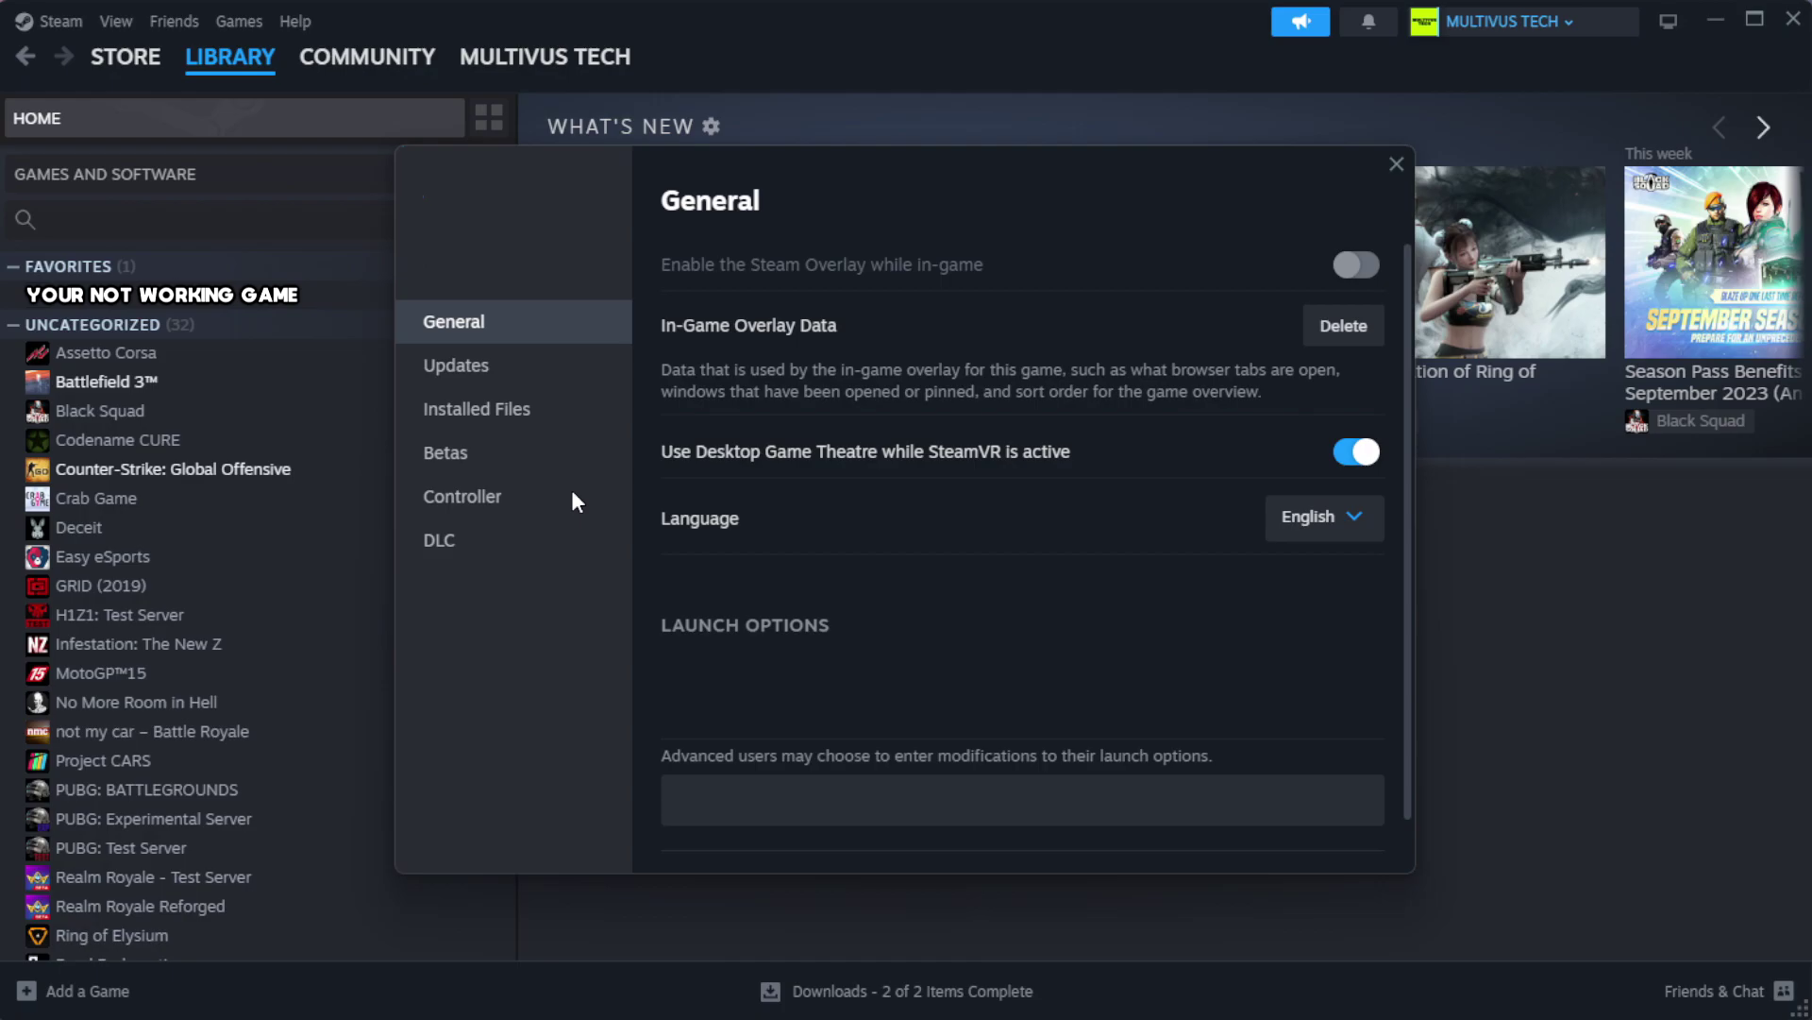
{"action": "left_click", "coordinate": [547, 450]}
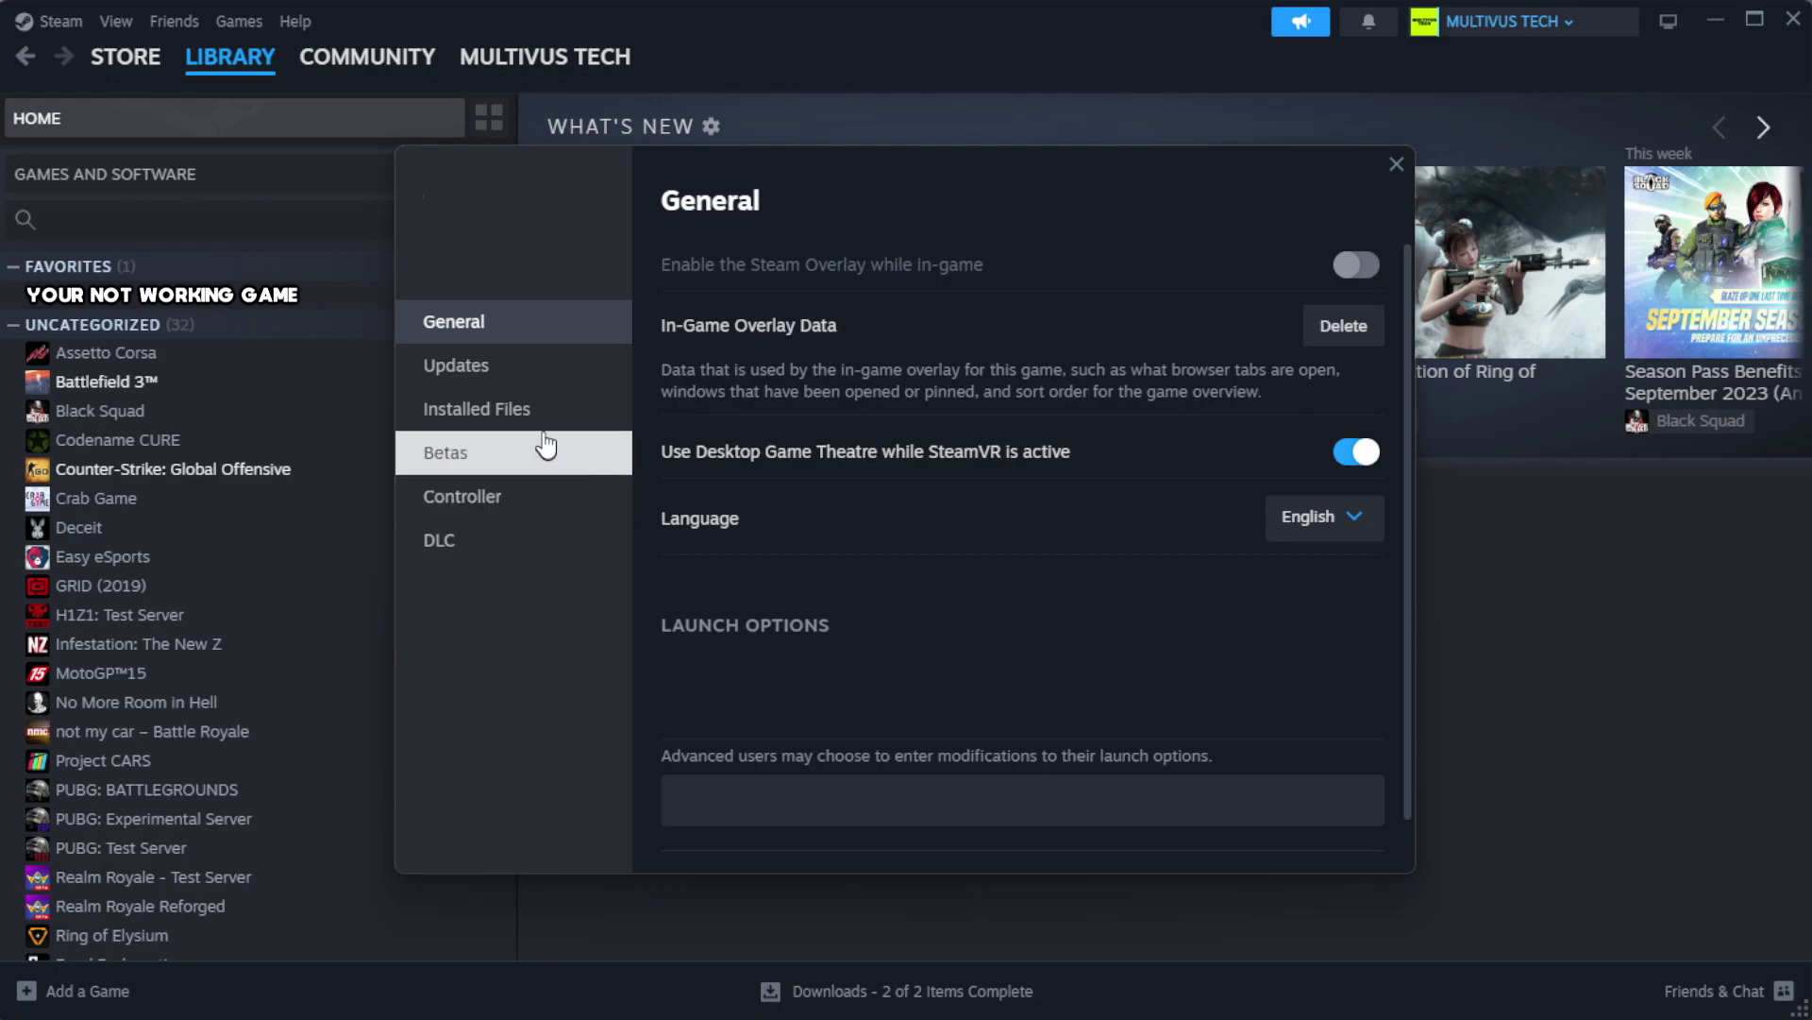
{"action": "left_click", "coordinate": [595, 429]}
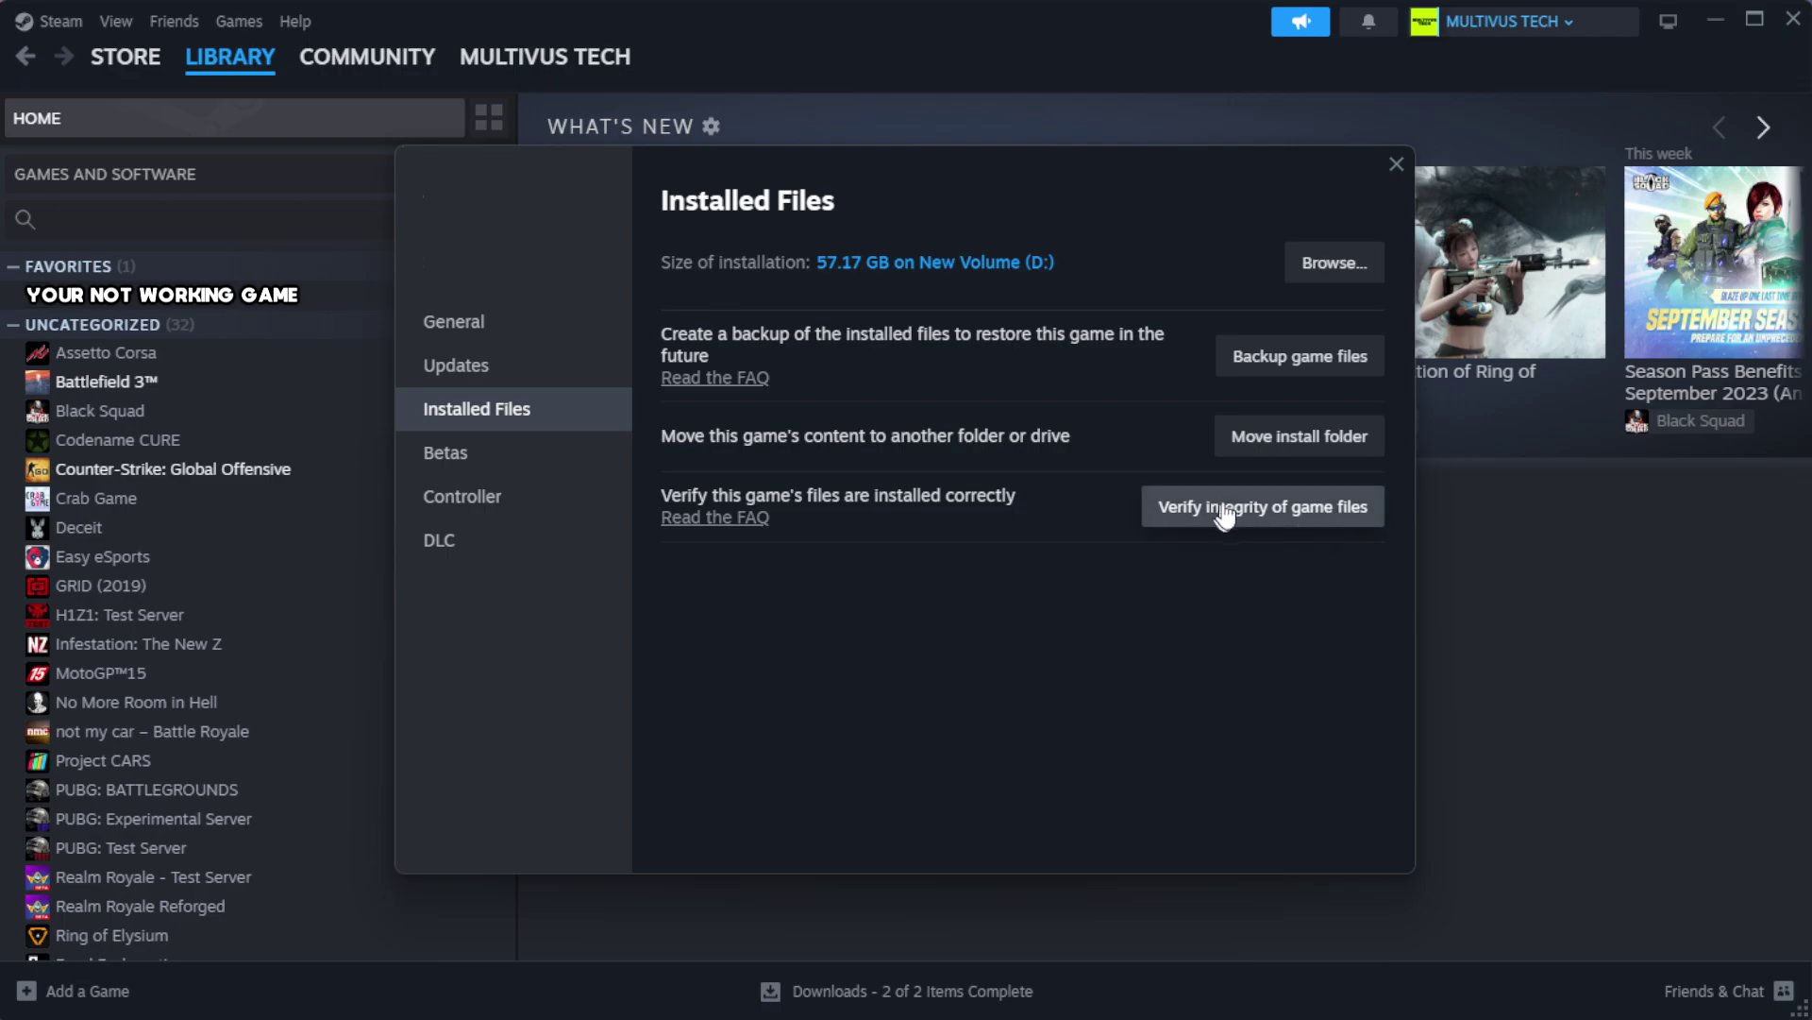
{"action": "left_click", "coordinate": [1275, 527]}
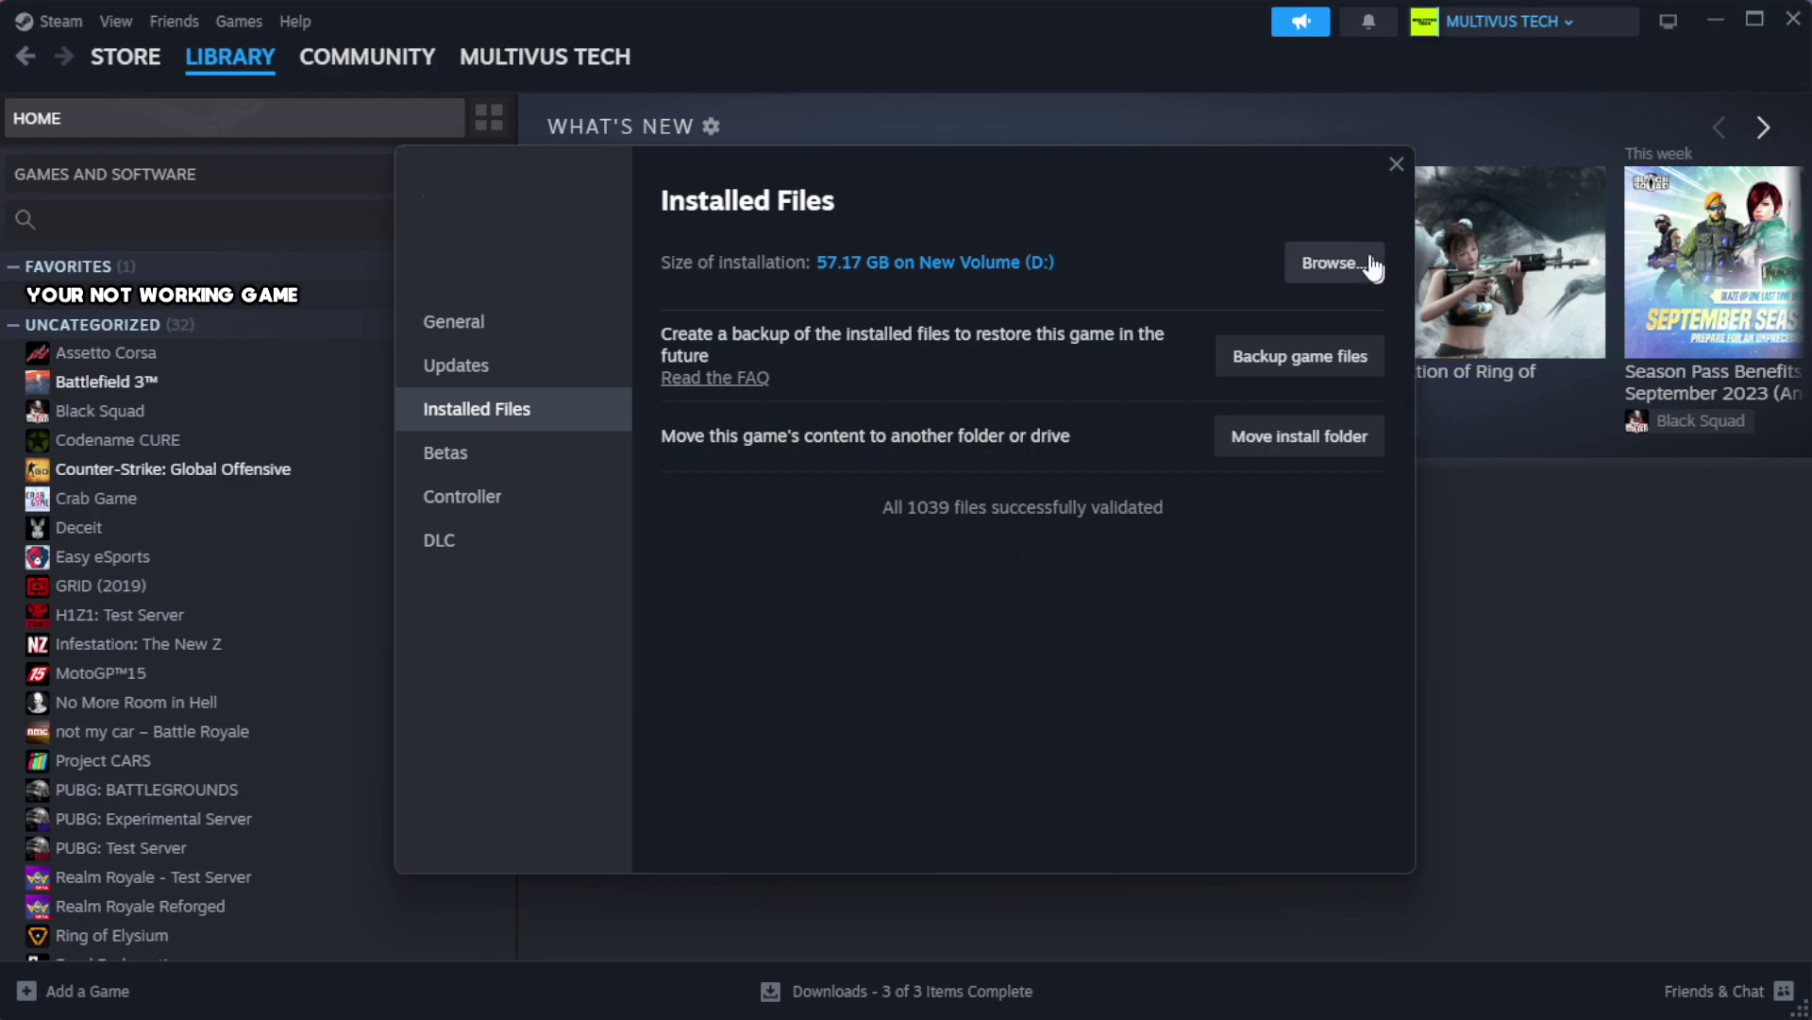
Open the game's install folder and bring up the YOUR NOT WORKING GAME shortcut's Properties dialog
{"action": "left_click", "coordinate": [1332, 269]}
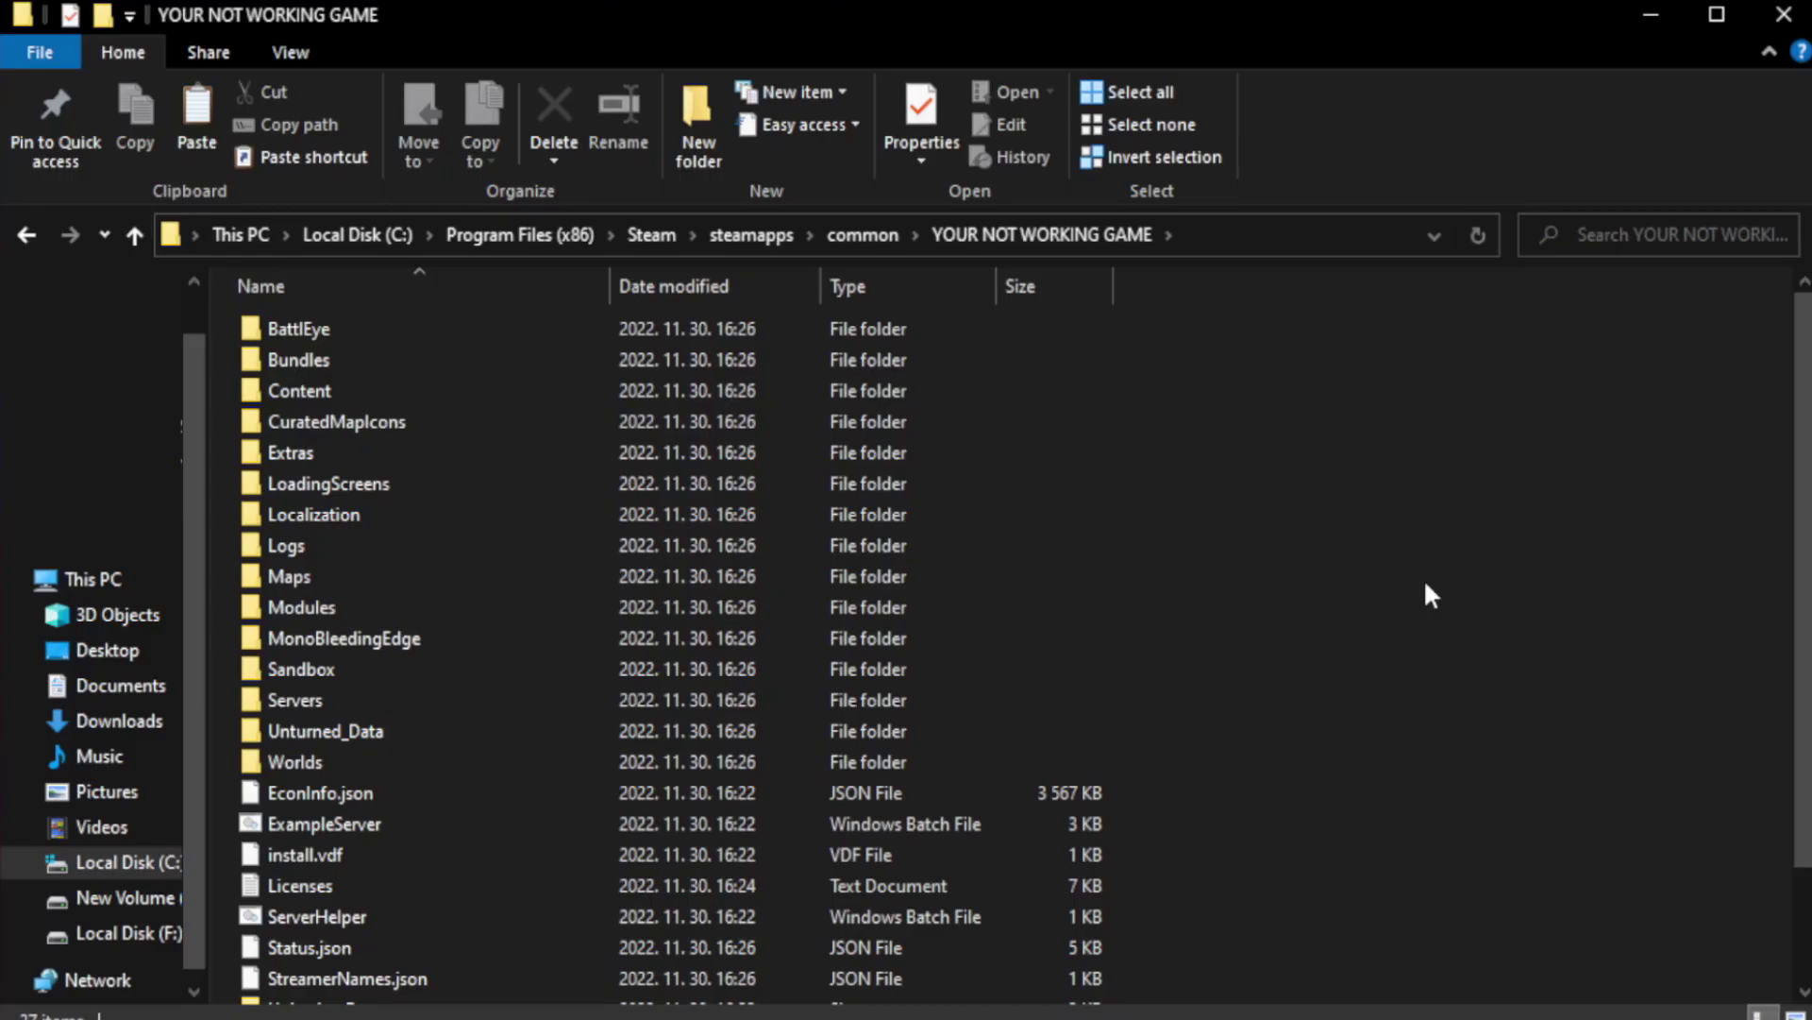
{"action": "scroll", "coordinate": [1806, 670], "scroll_direction": "down", "scroll_amount": 2}
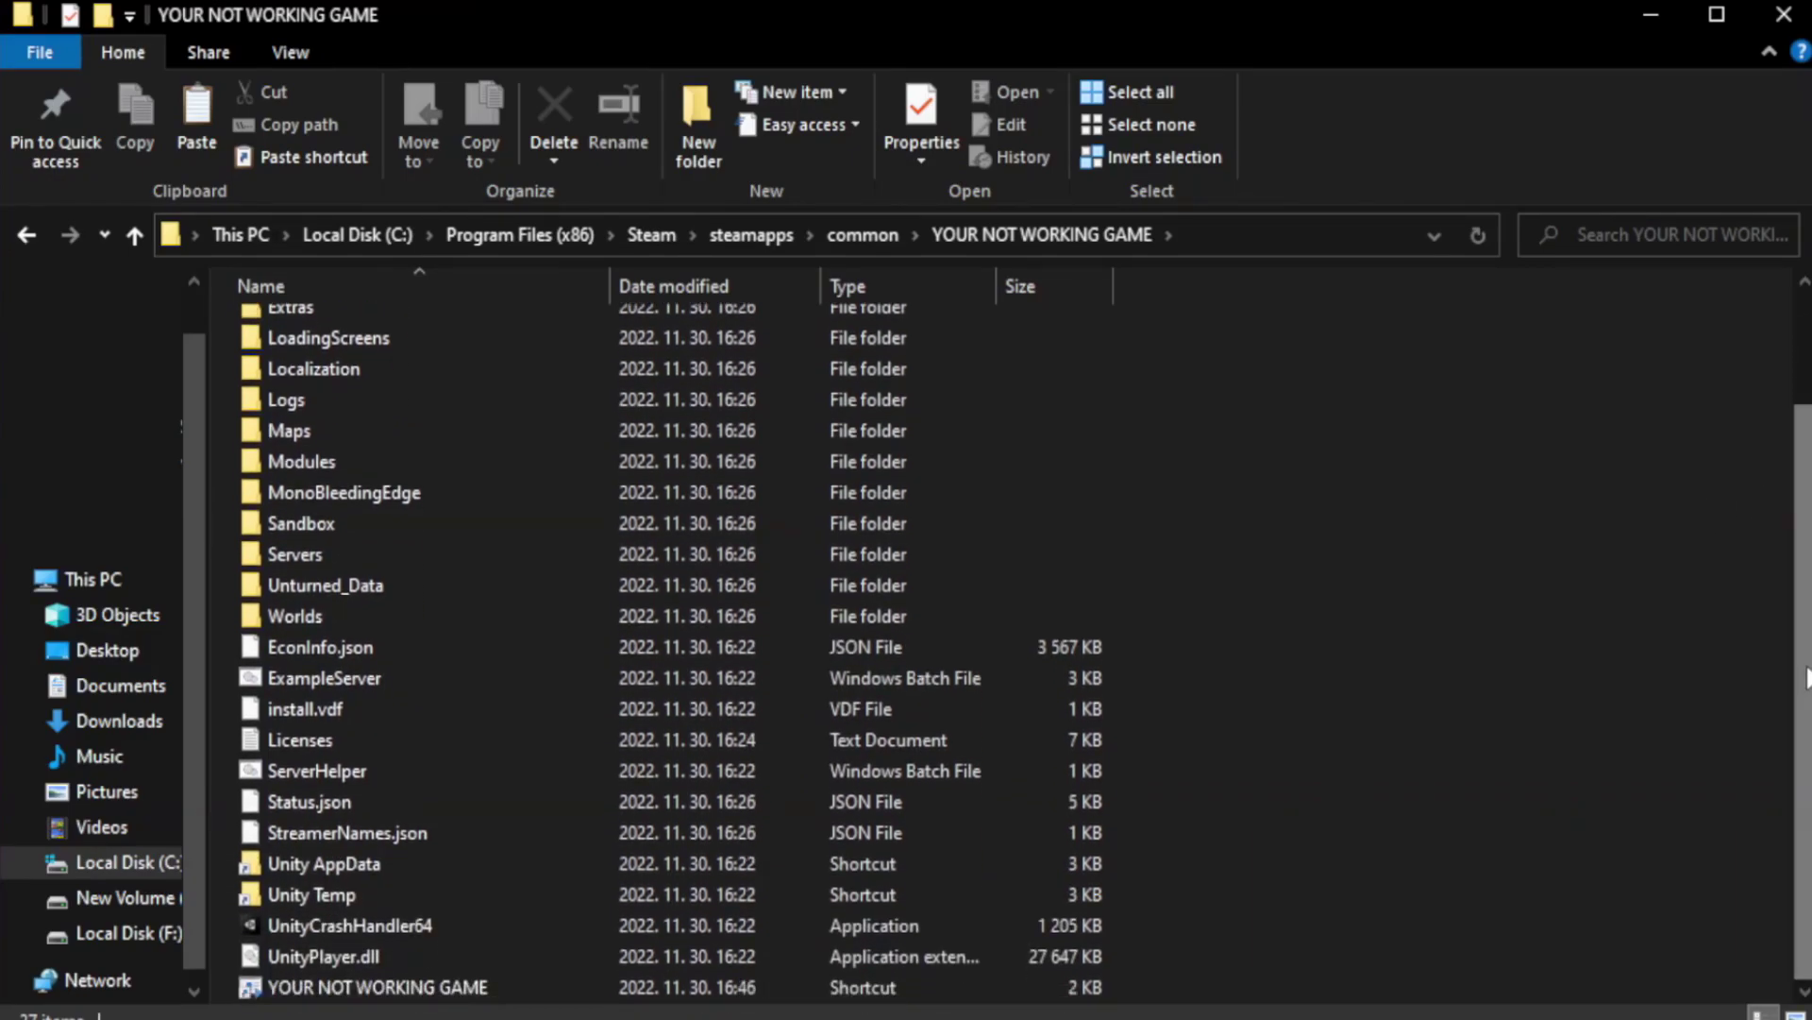
{"action": "left_click", "coordinate": [651, 992]}
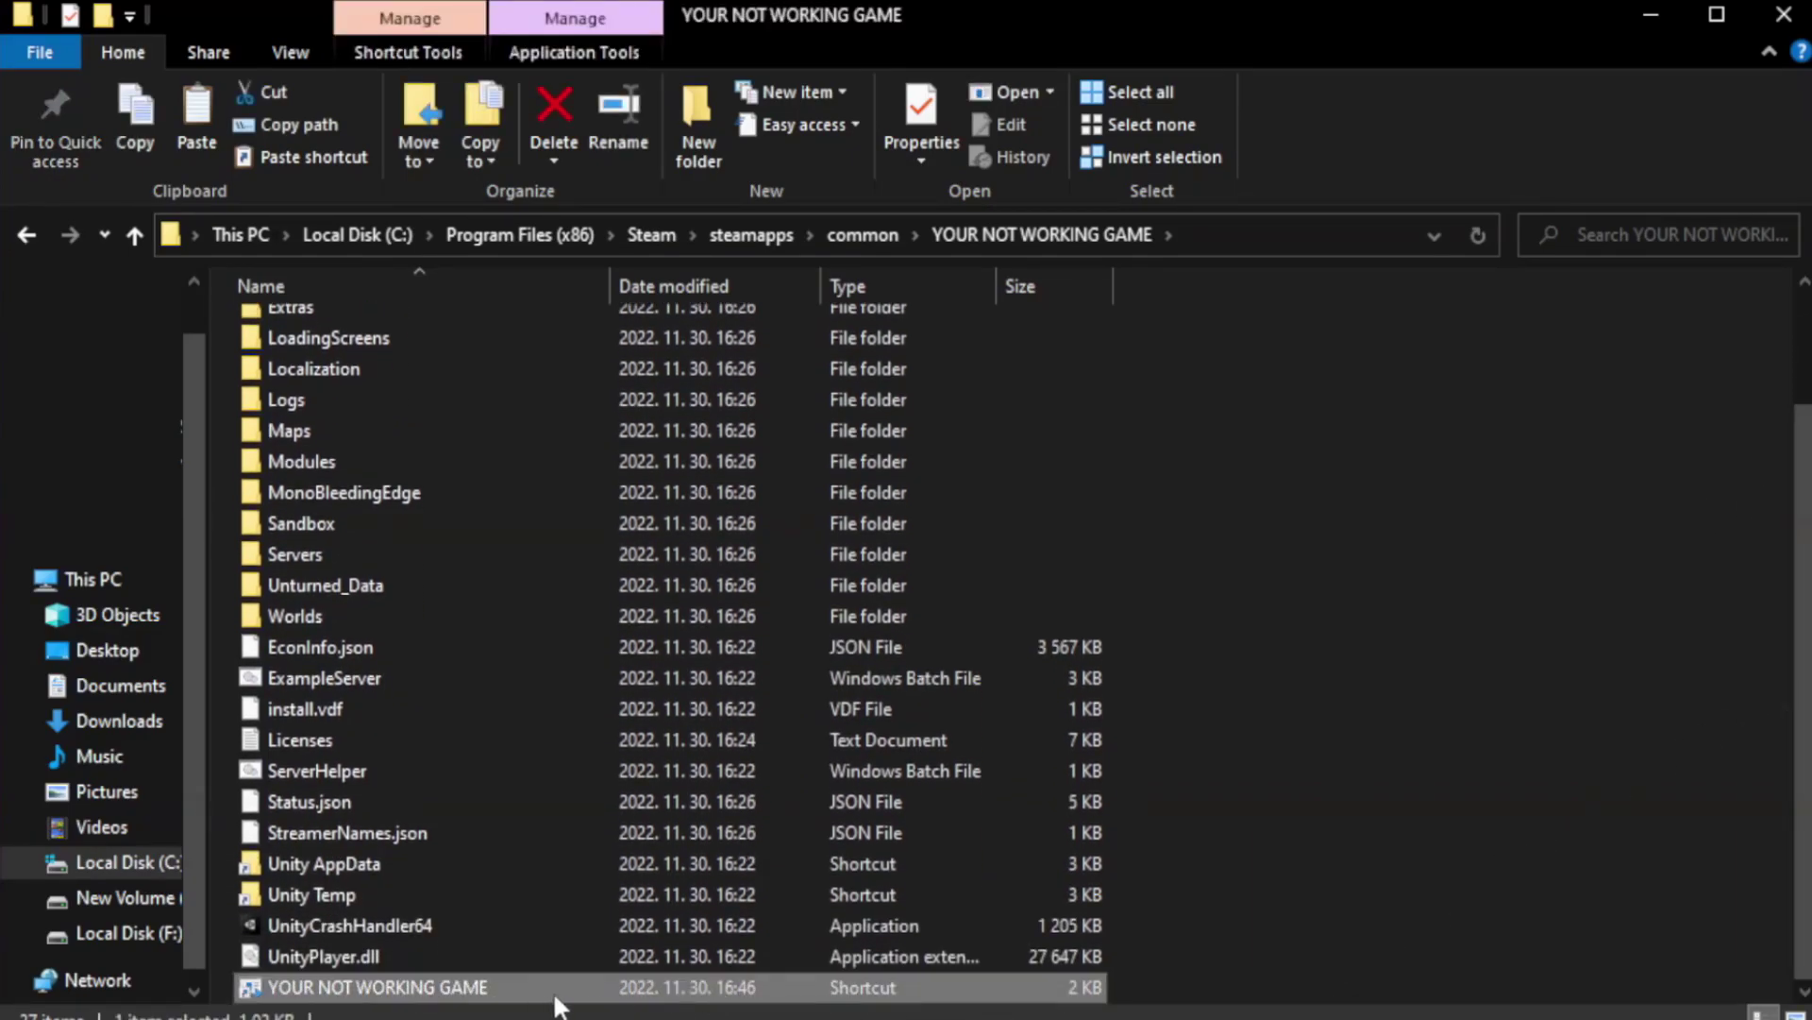
{"action": "right_click", "coordinate": [604, 987]}
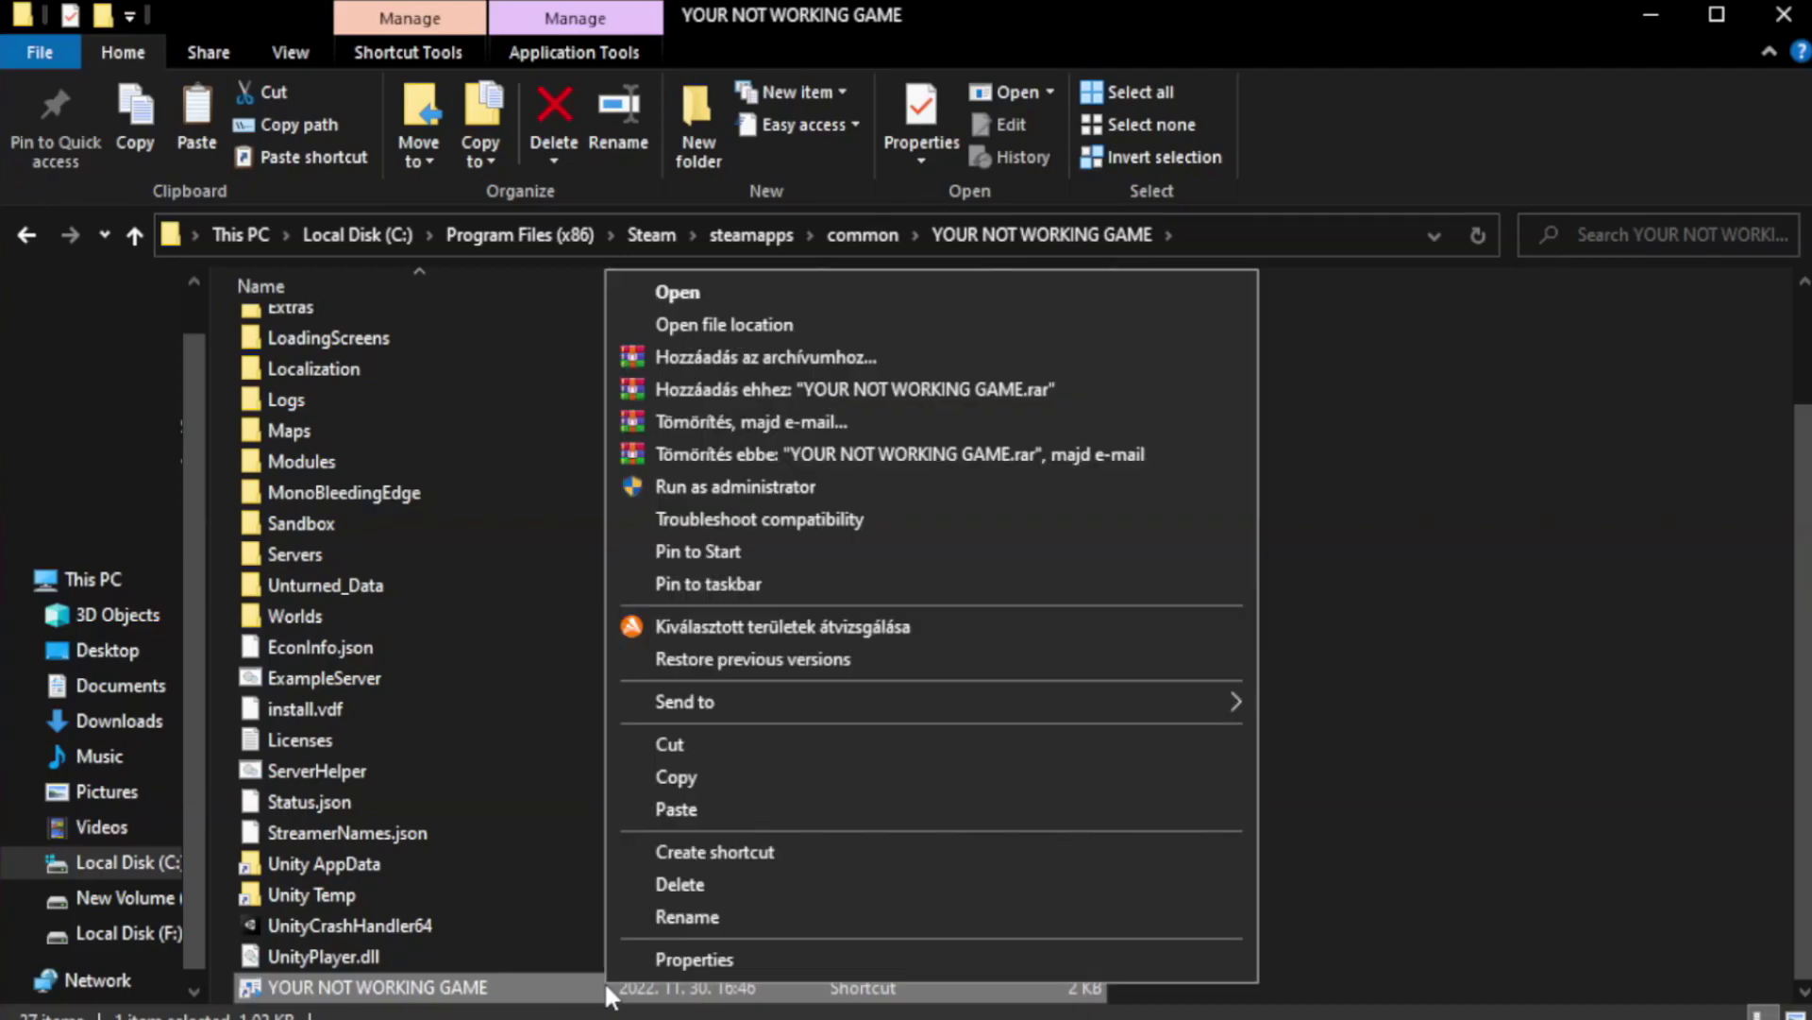
{"action": "left_click", "coordinate": [924, 959]}
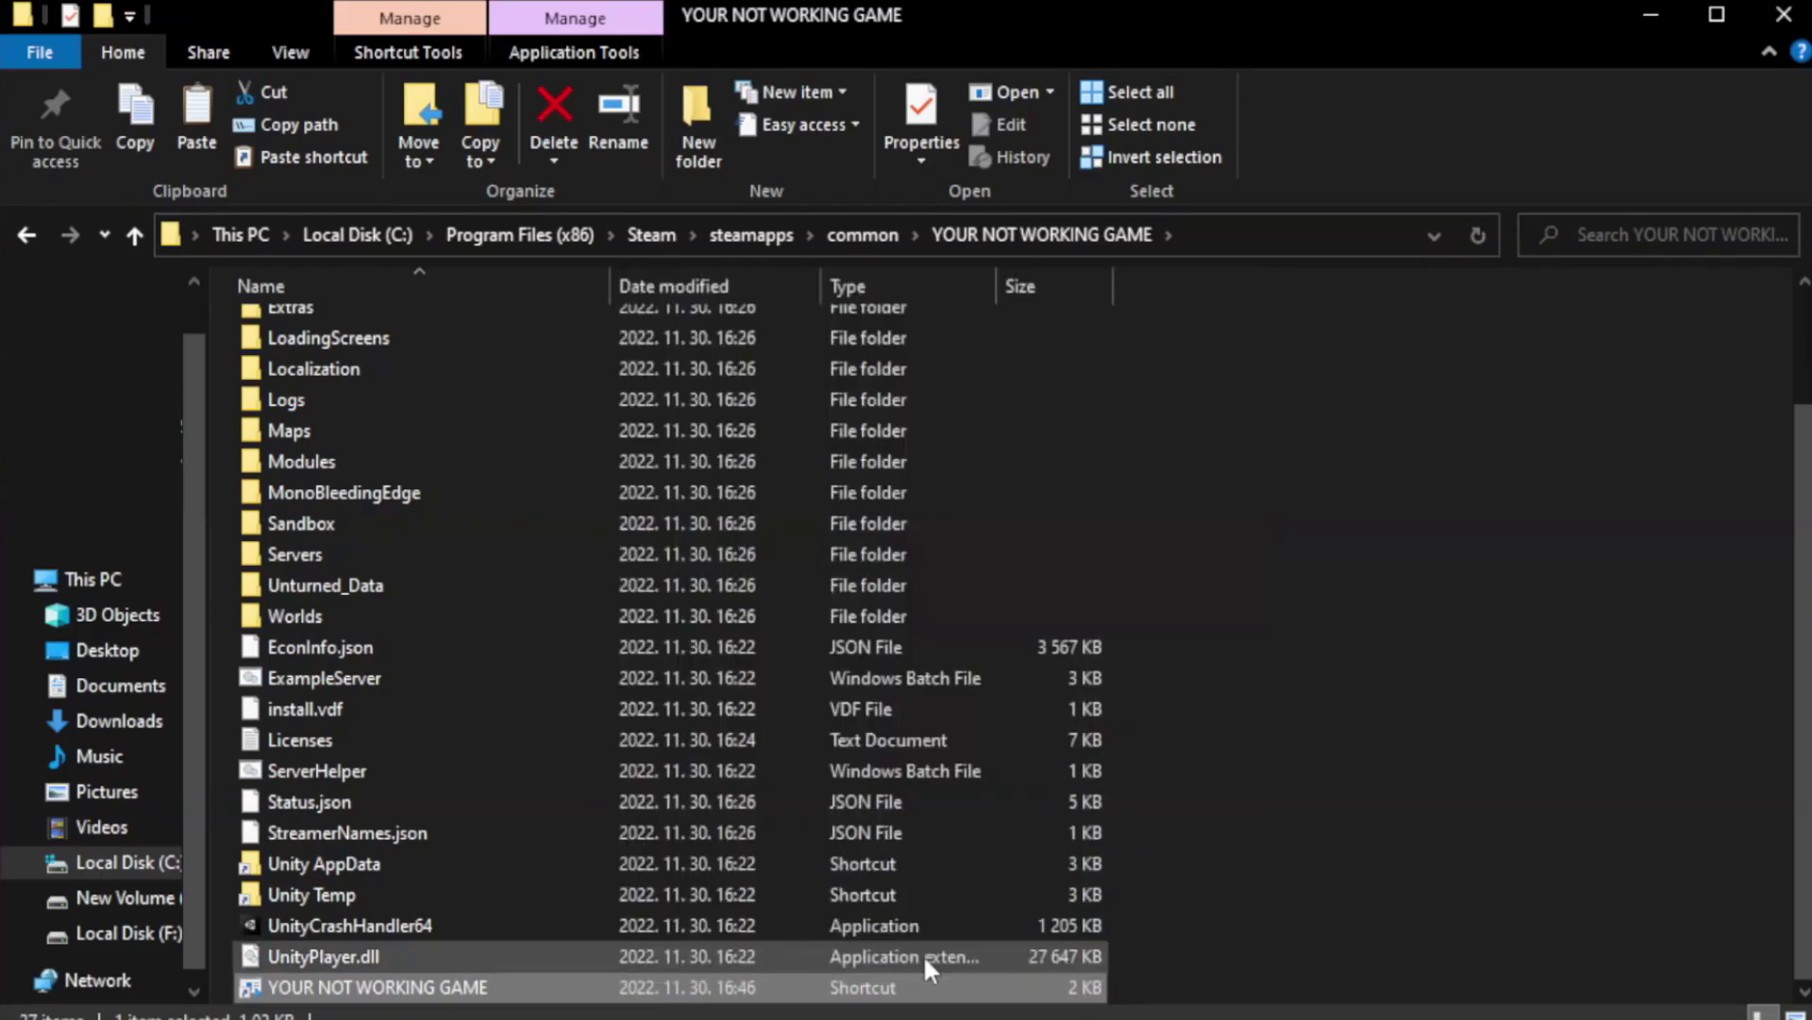
{"action": "left_click_drag", "start_coordinate": [904, 512], "coordinate": [910, 185]}
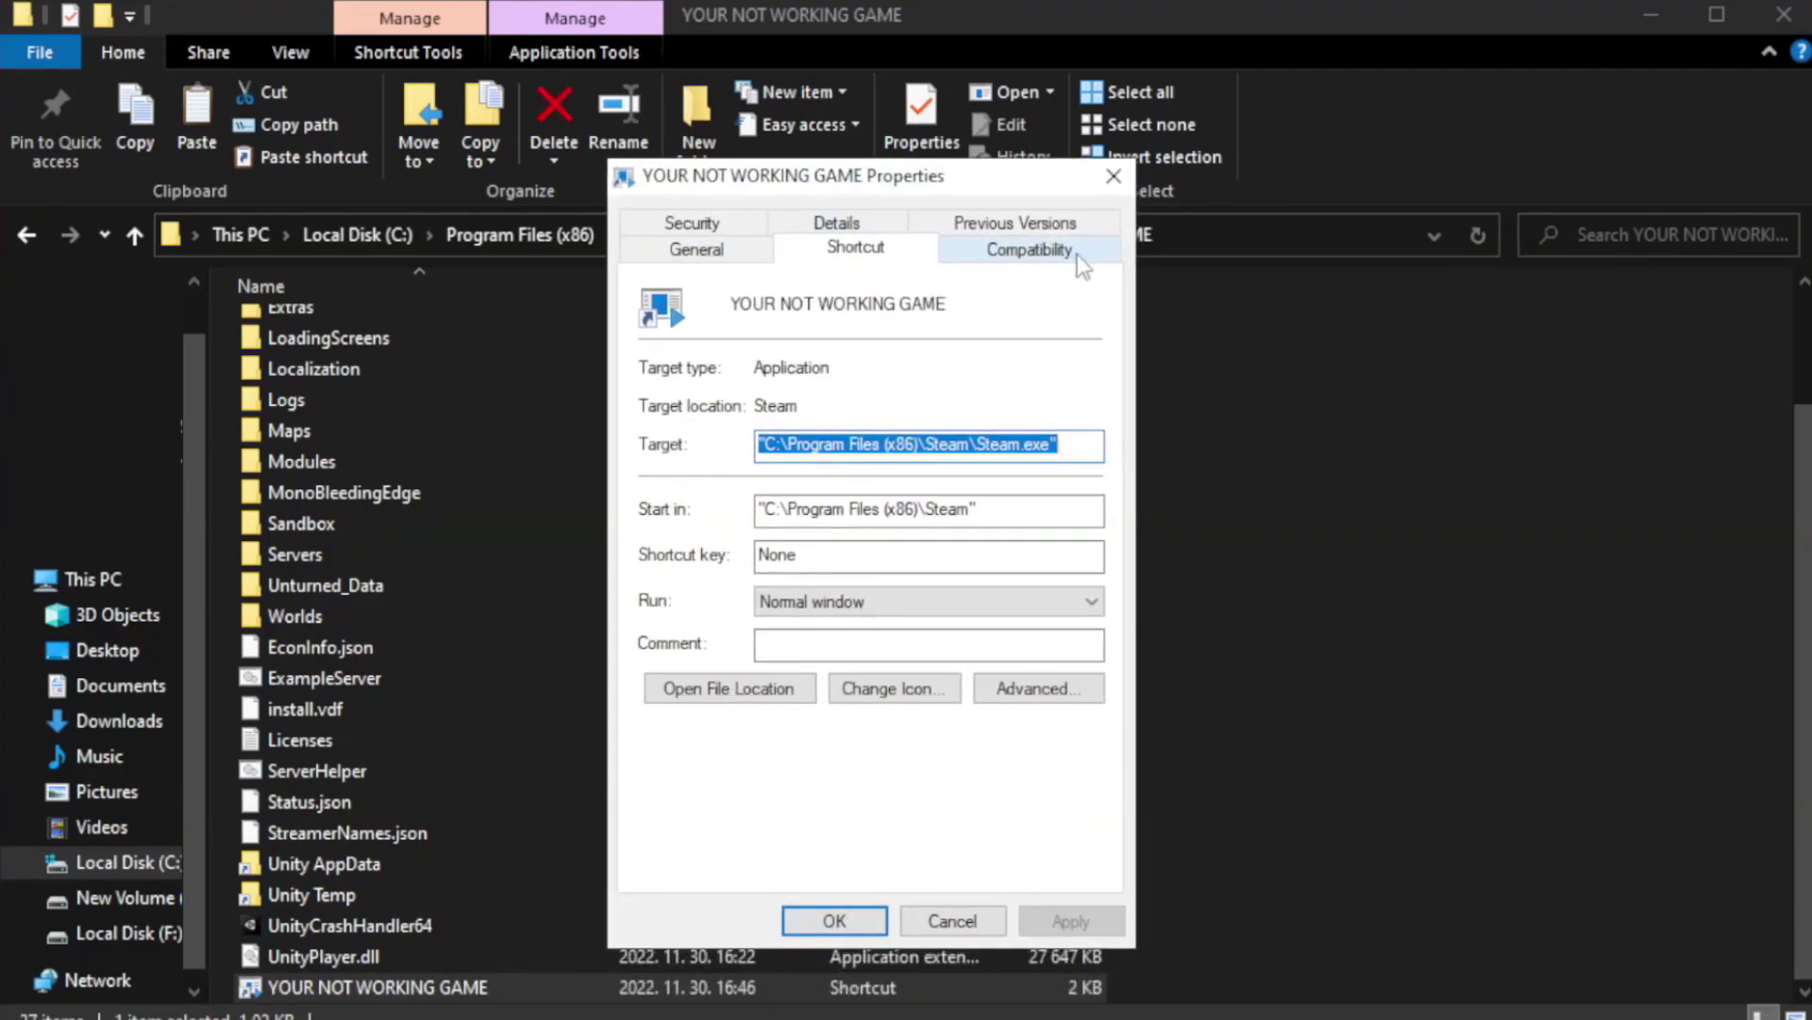
Set the game shortcut to Windows 8 compatibility mode, then apply and confirm the changes
{"action": "left_click", "coordinate": [1020, 254]}
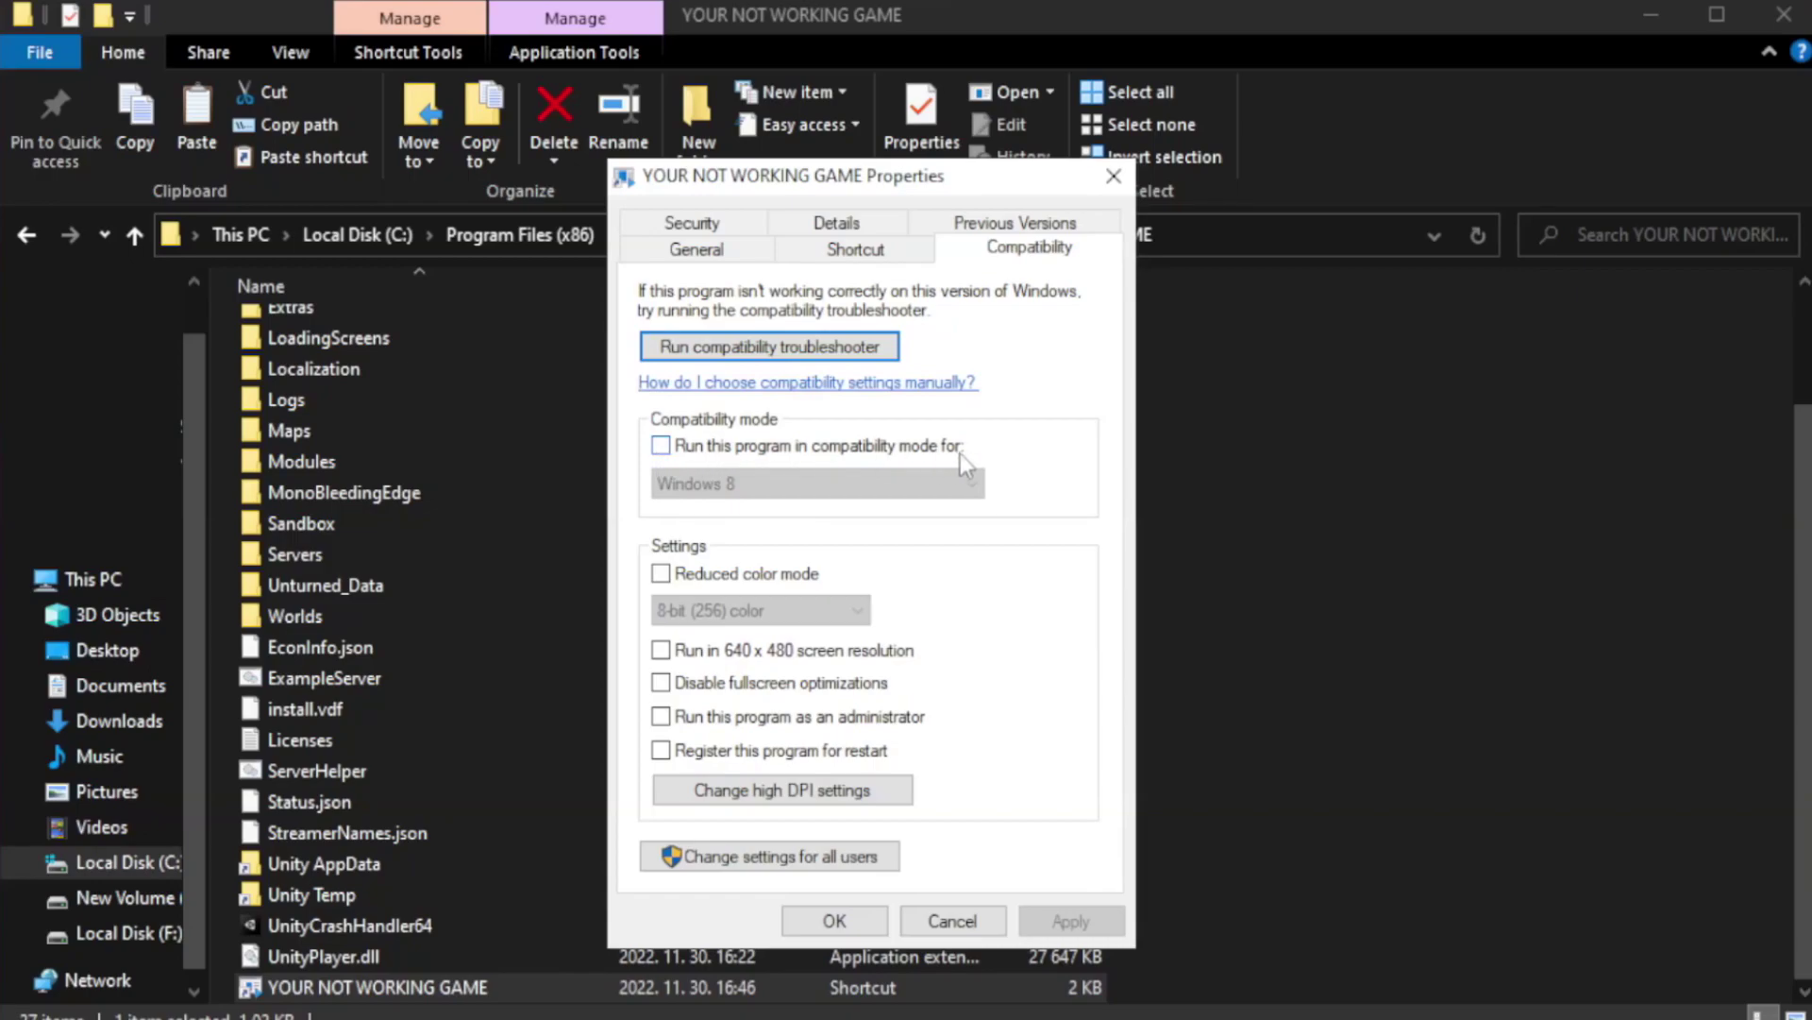
{"action": "left_click", "coordinate": [716, 445]}
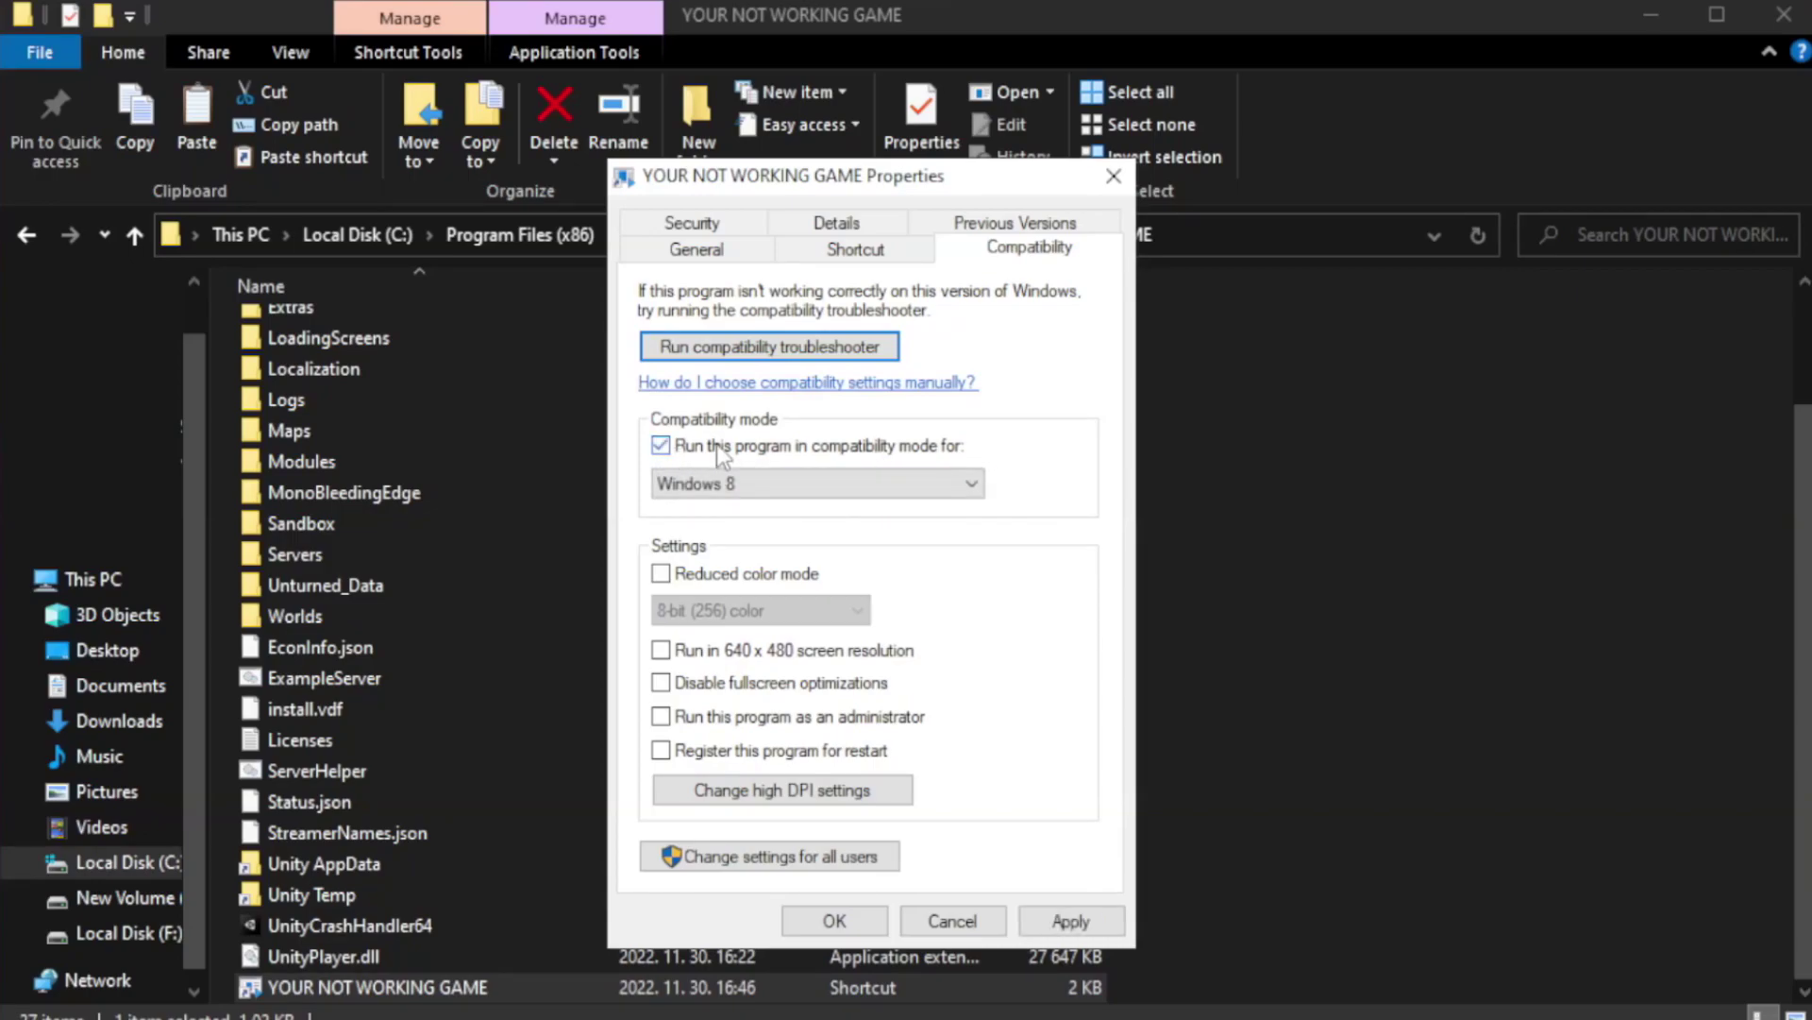
{"action": "left_click", "coordinate": [802, 486]}
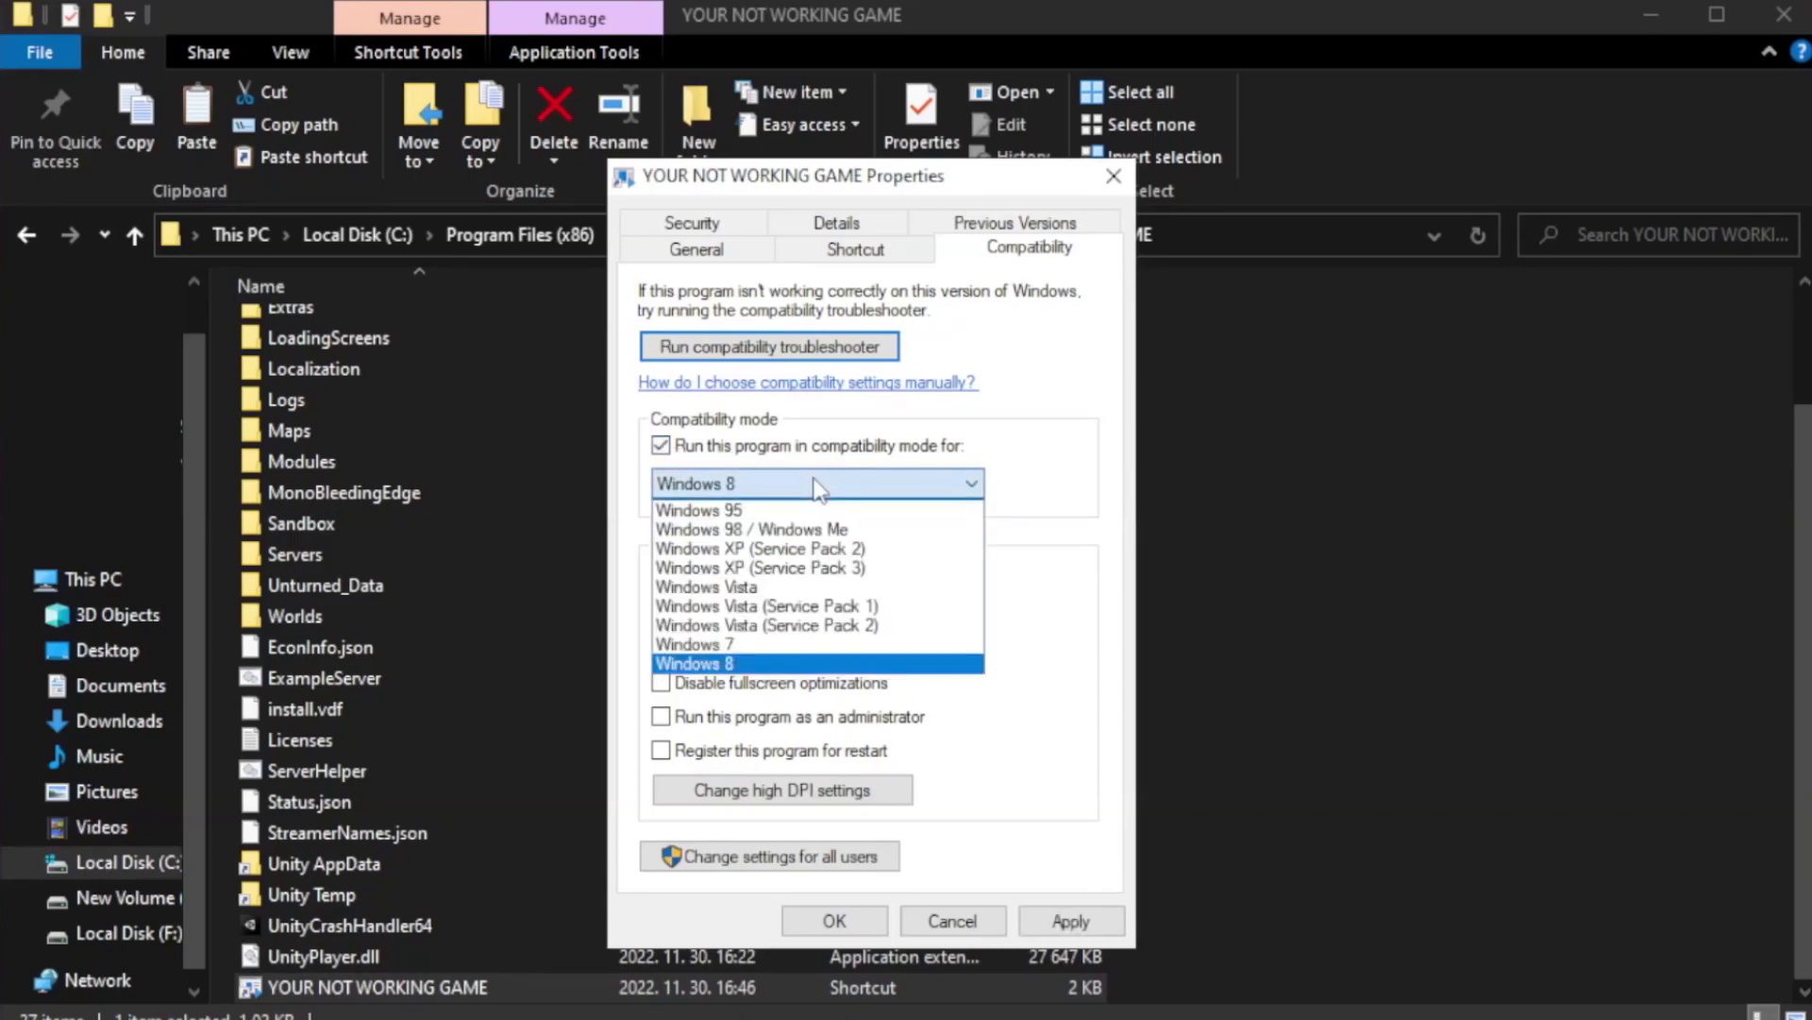
{"action": "left_click", "coordinate": [767, 663]}
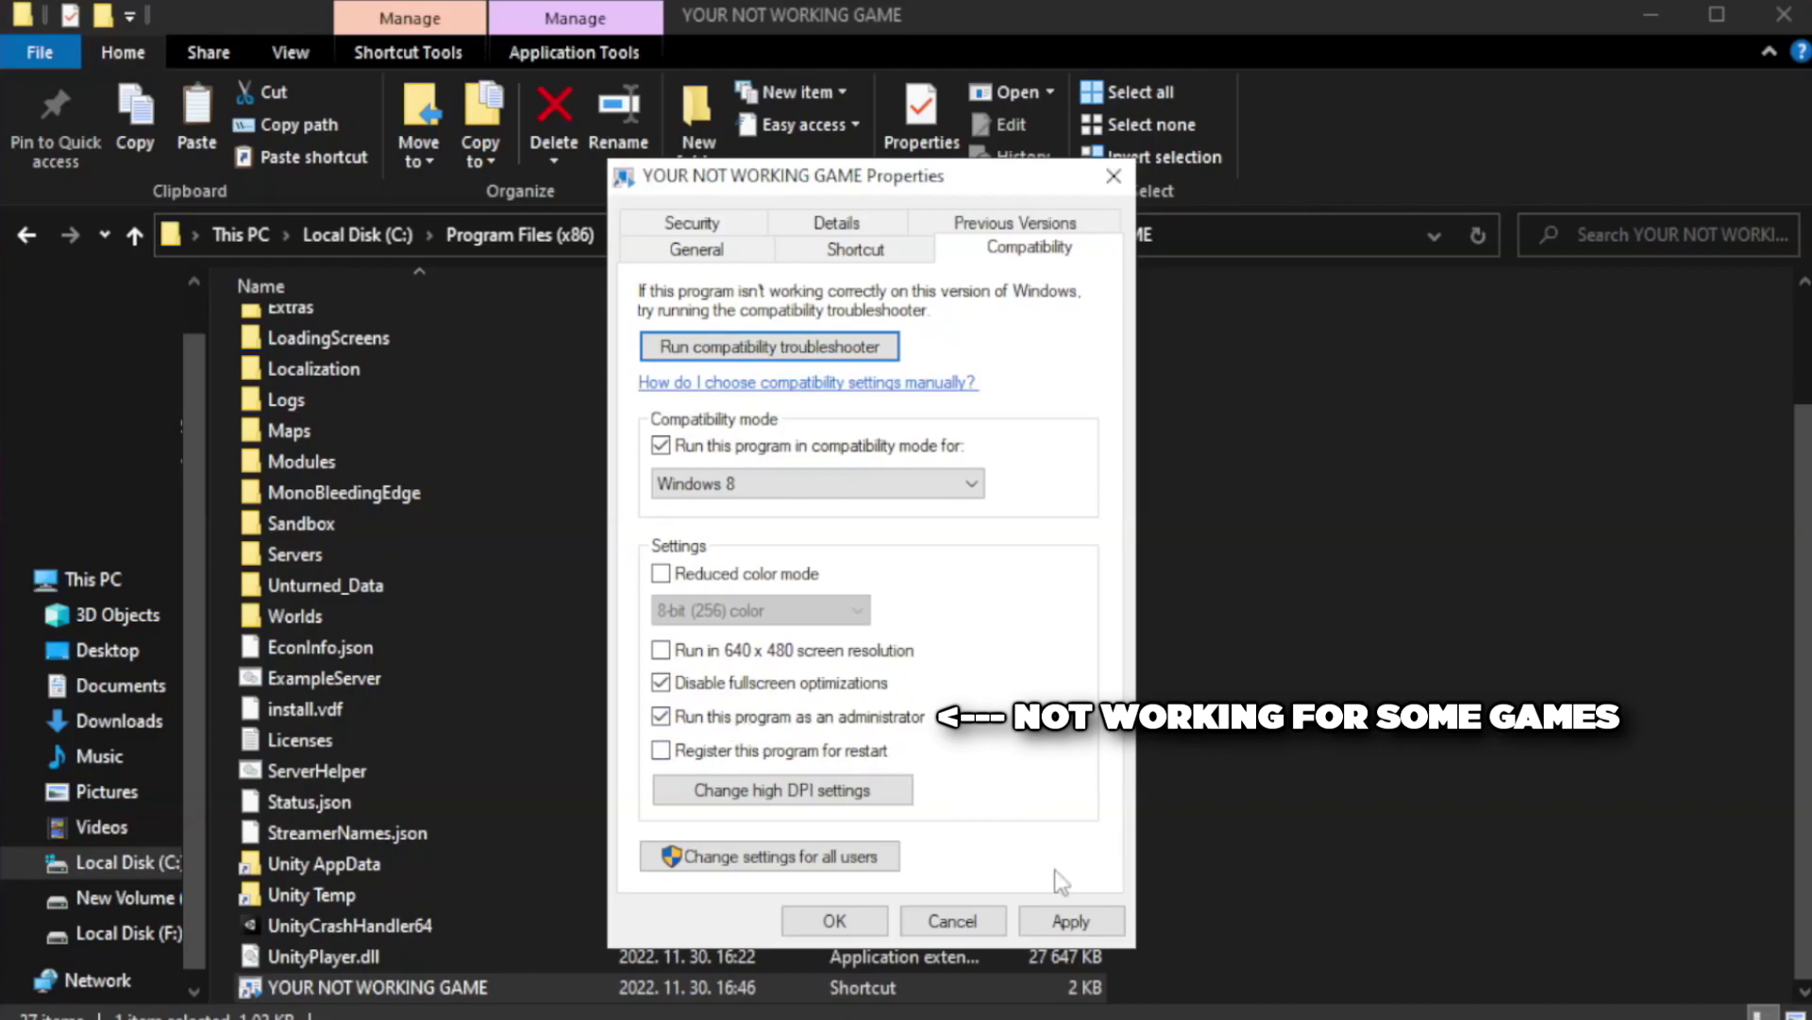
{"action": "left_click", "coordinate": [1067, 921]}
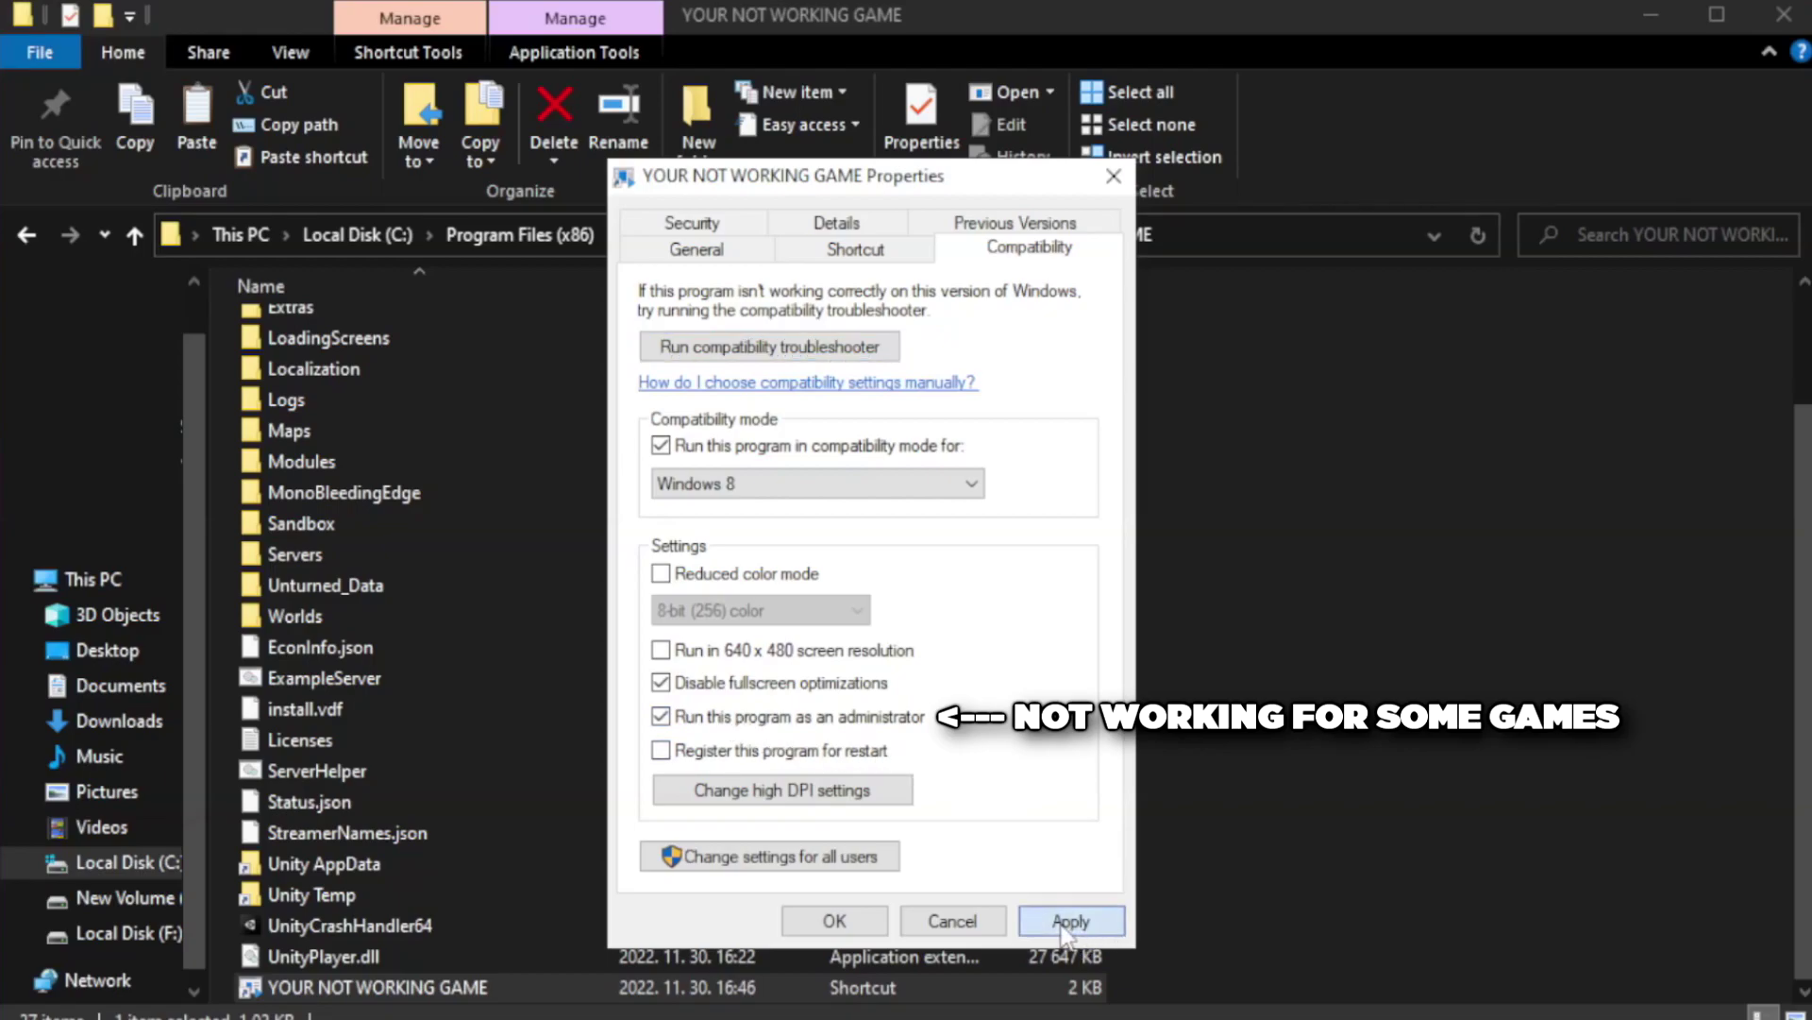
{"action": "left_click", "coordinate": [833, 921]}
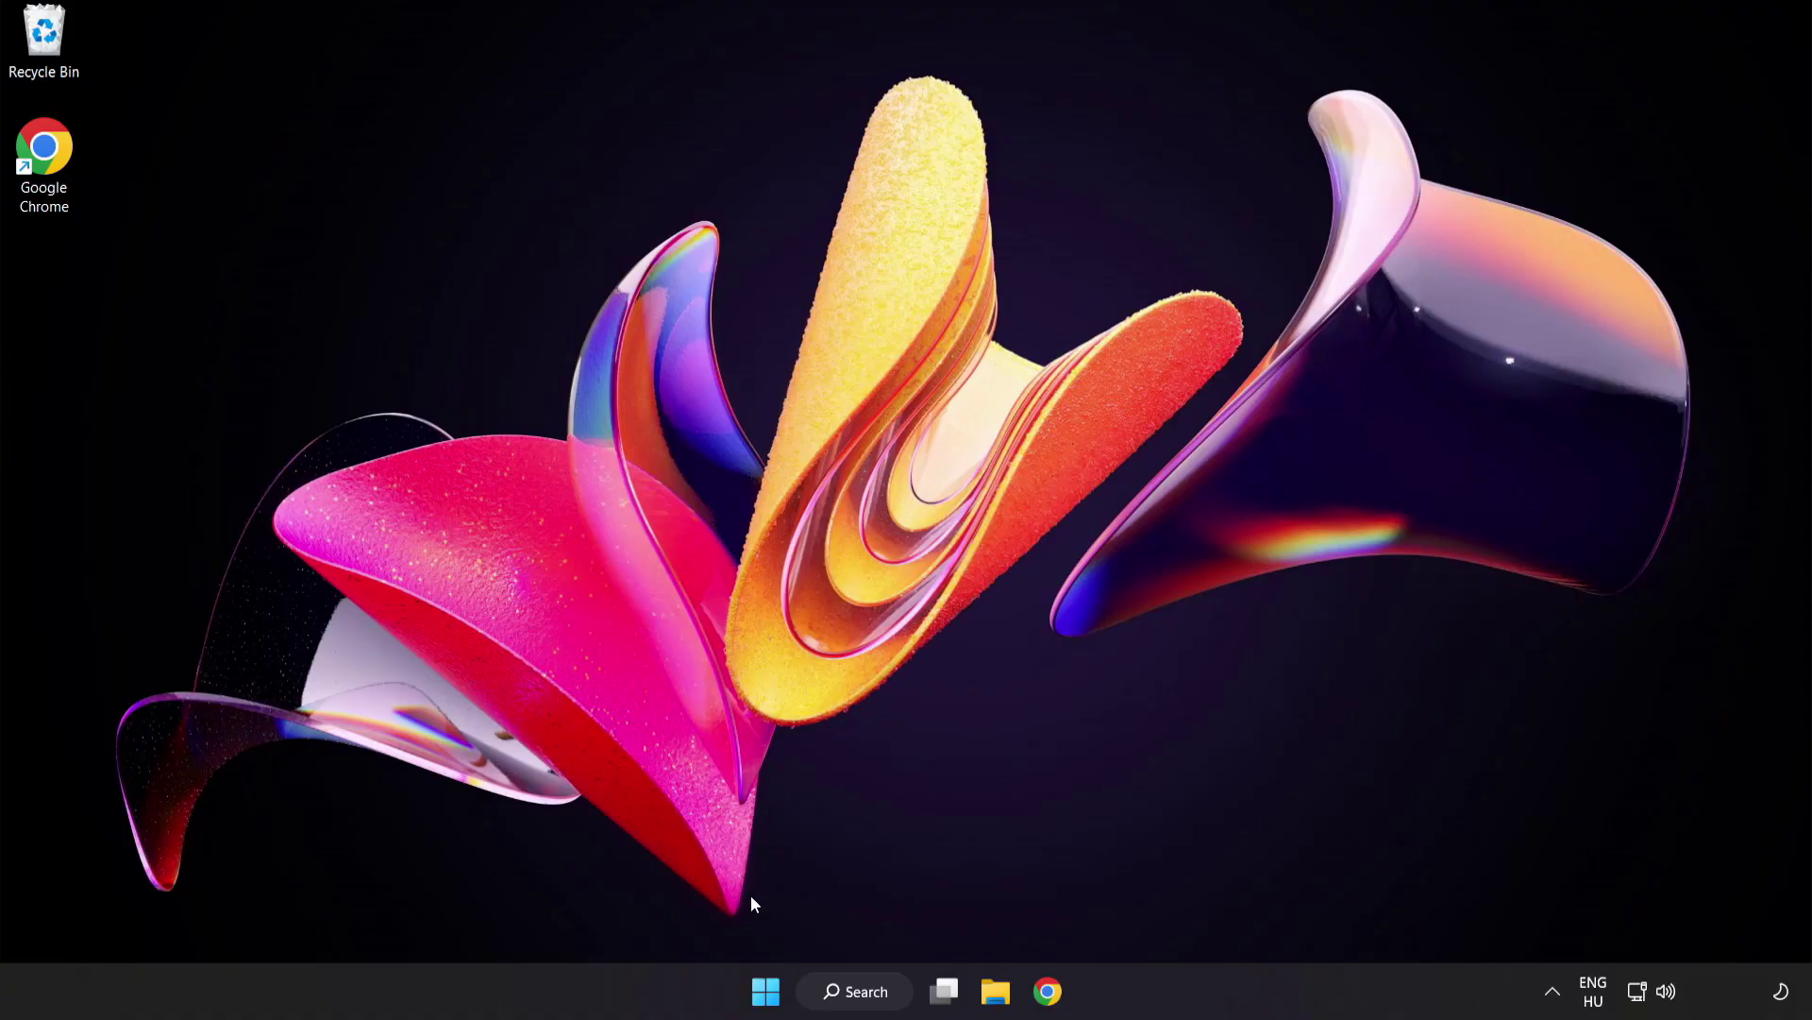
Open Task Manager from the Start button's quick menu and show its Startup apps list
{"action": "right_click", "coordinate": [771, 996]}
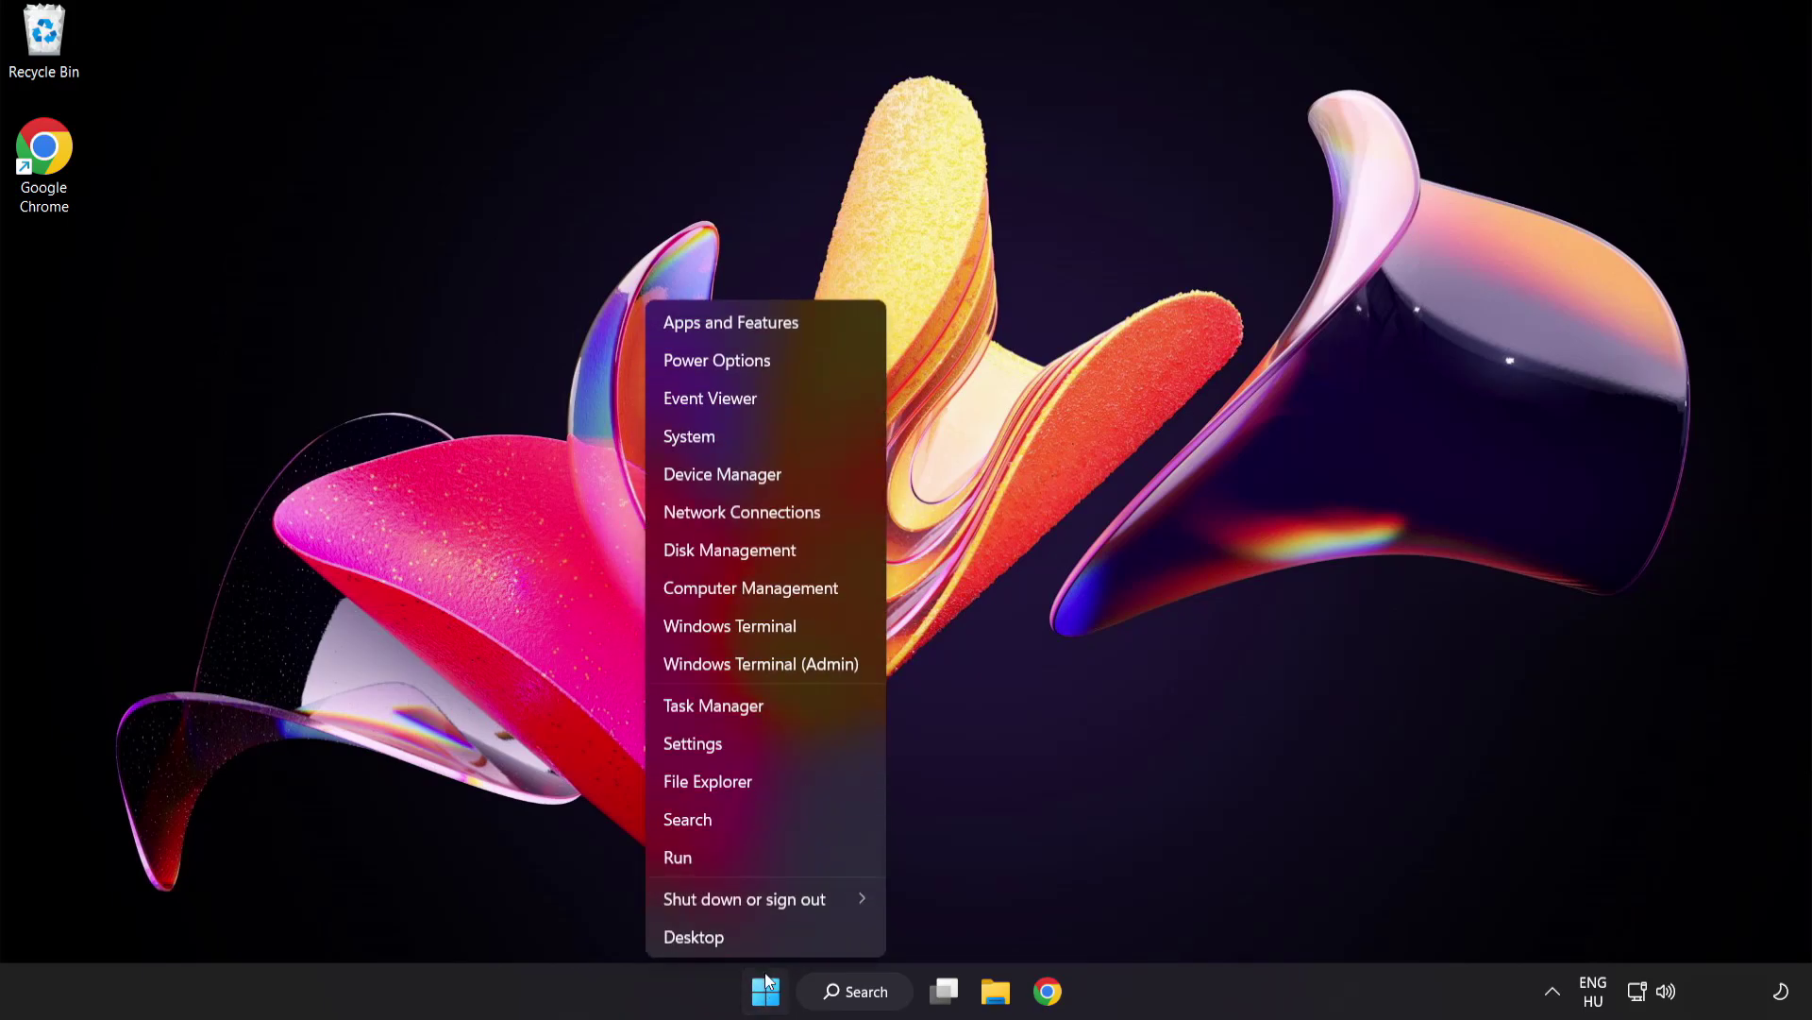
{"action": "left_click", "coordinate": [783, 705]}
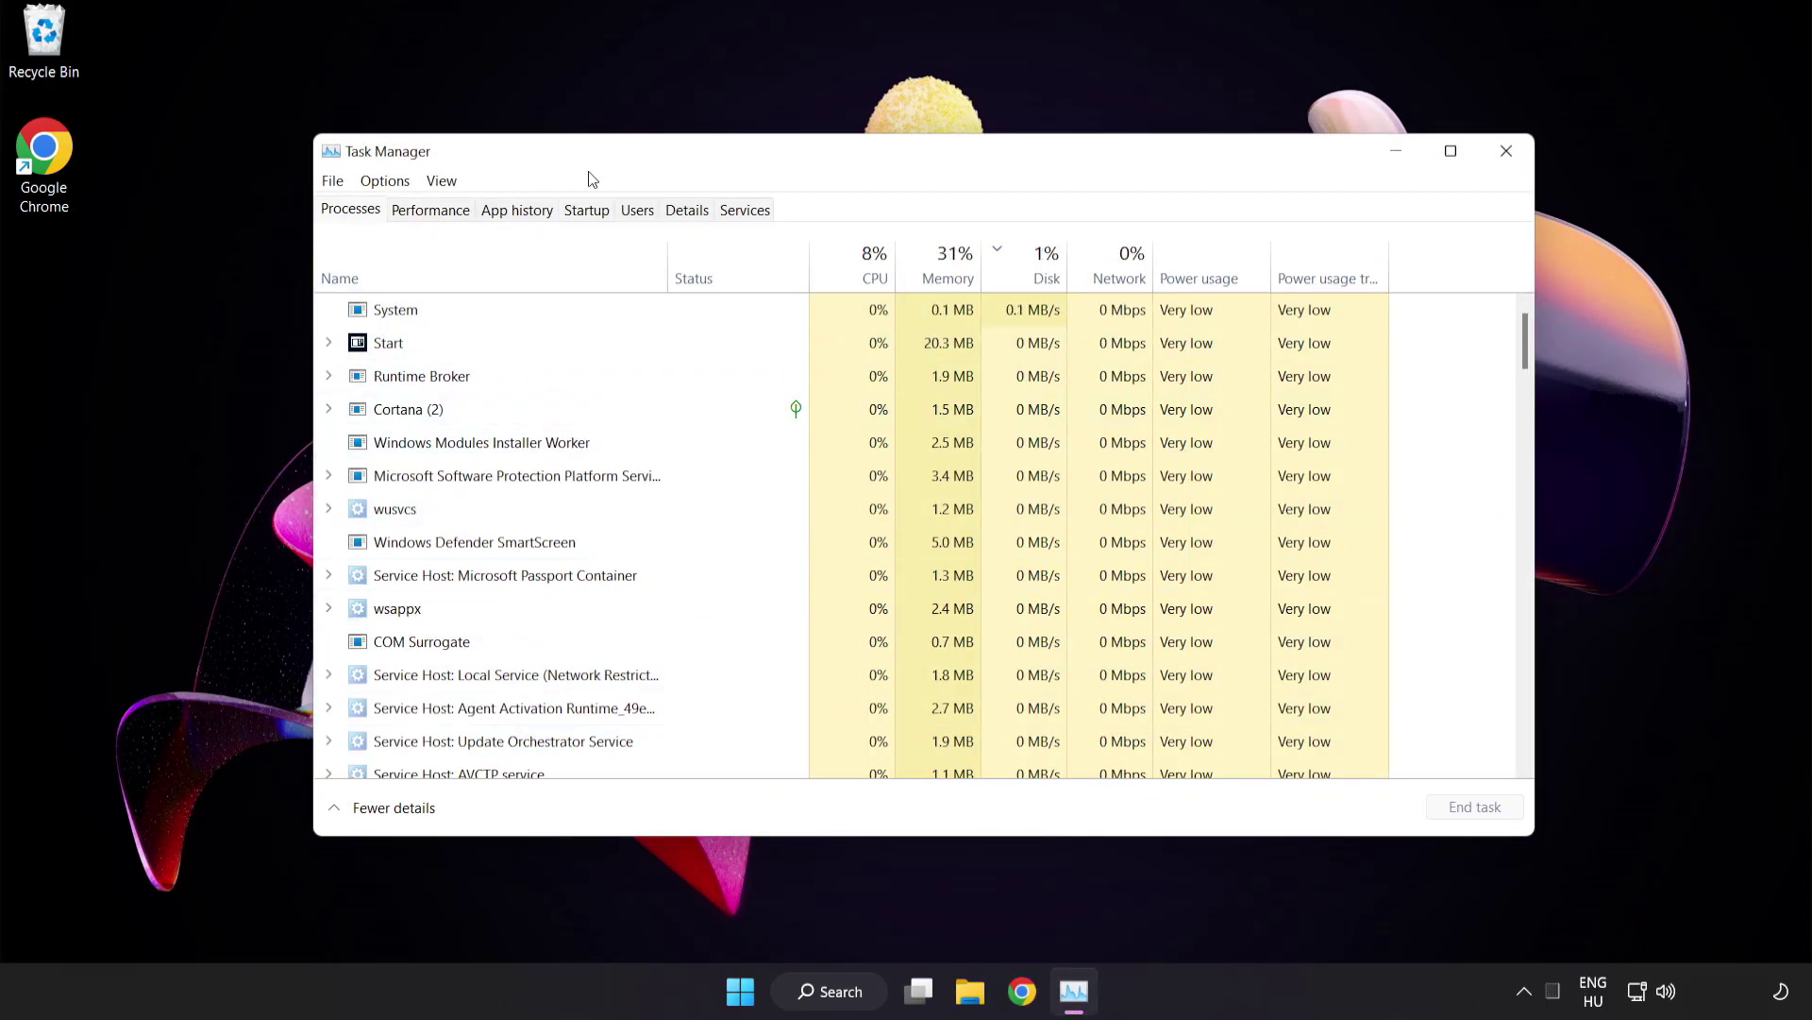
{"action": "left_click", "coordinate": [587, 210]}
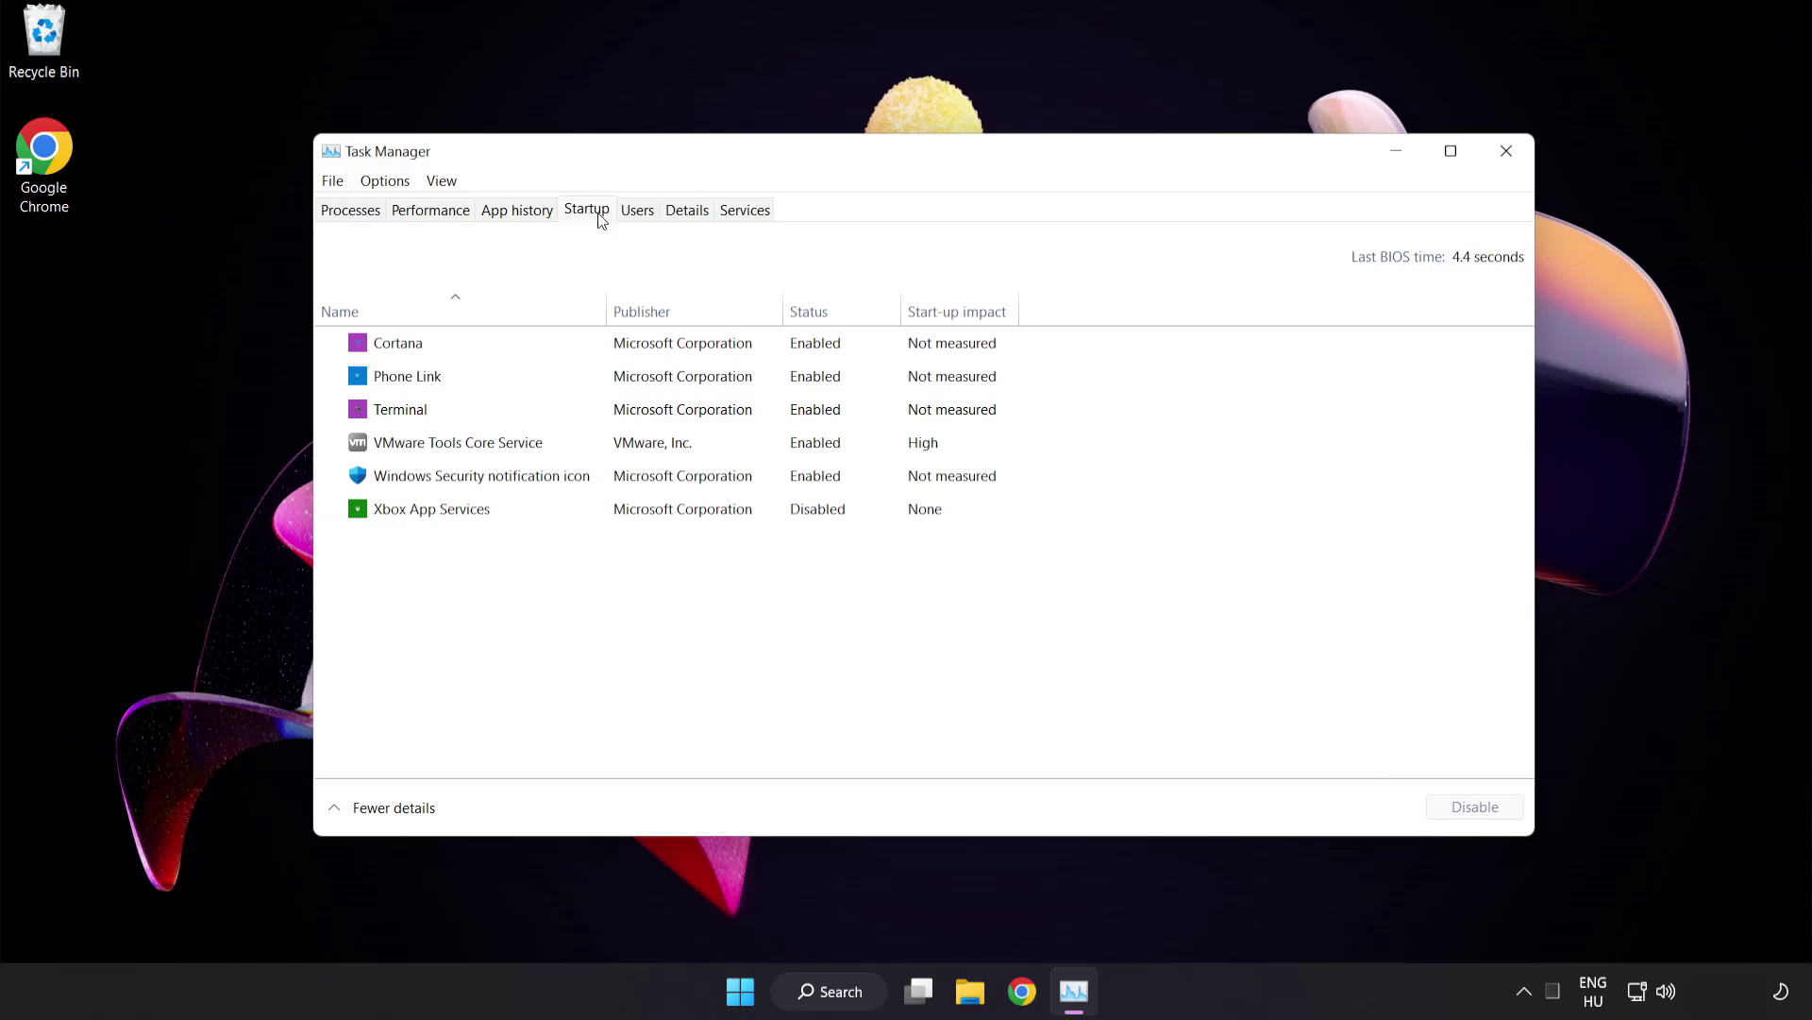
Disable Cortana, Phone Link, Terminal and Windows Security notification icon at startup, then close Task Manager
{"action": "left_click", "coordinate": [601, 351]}
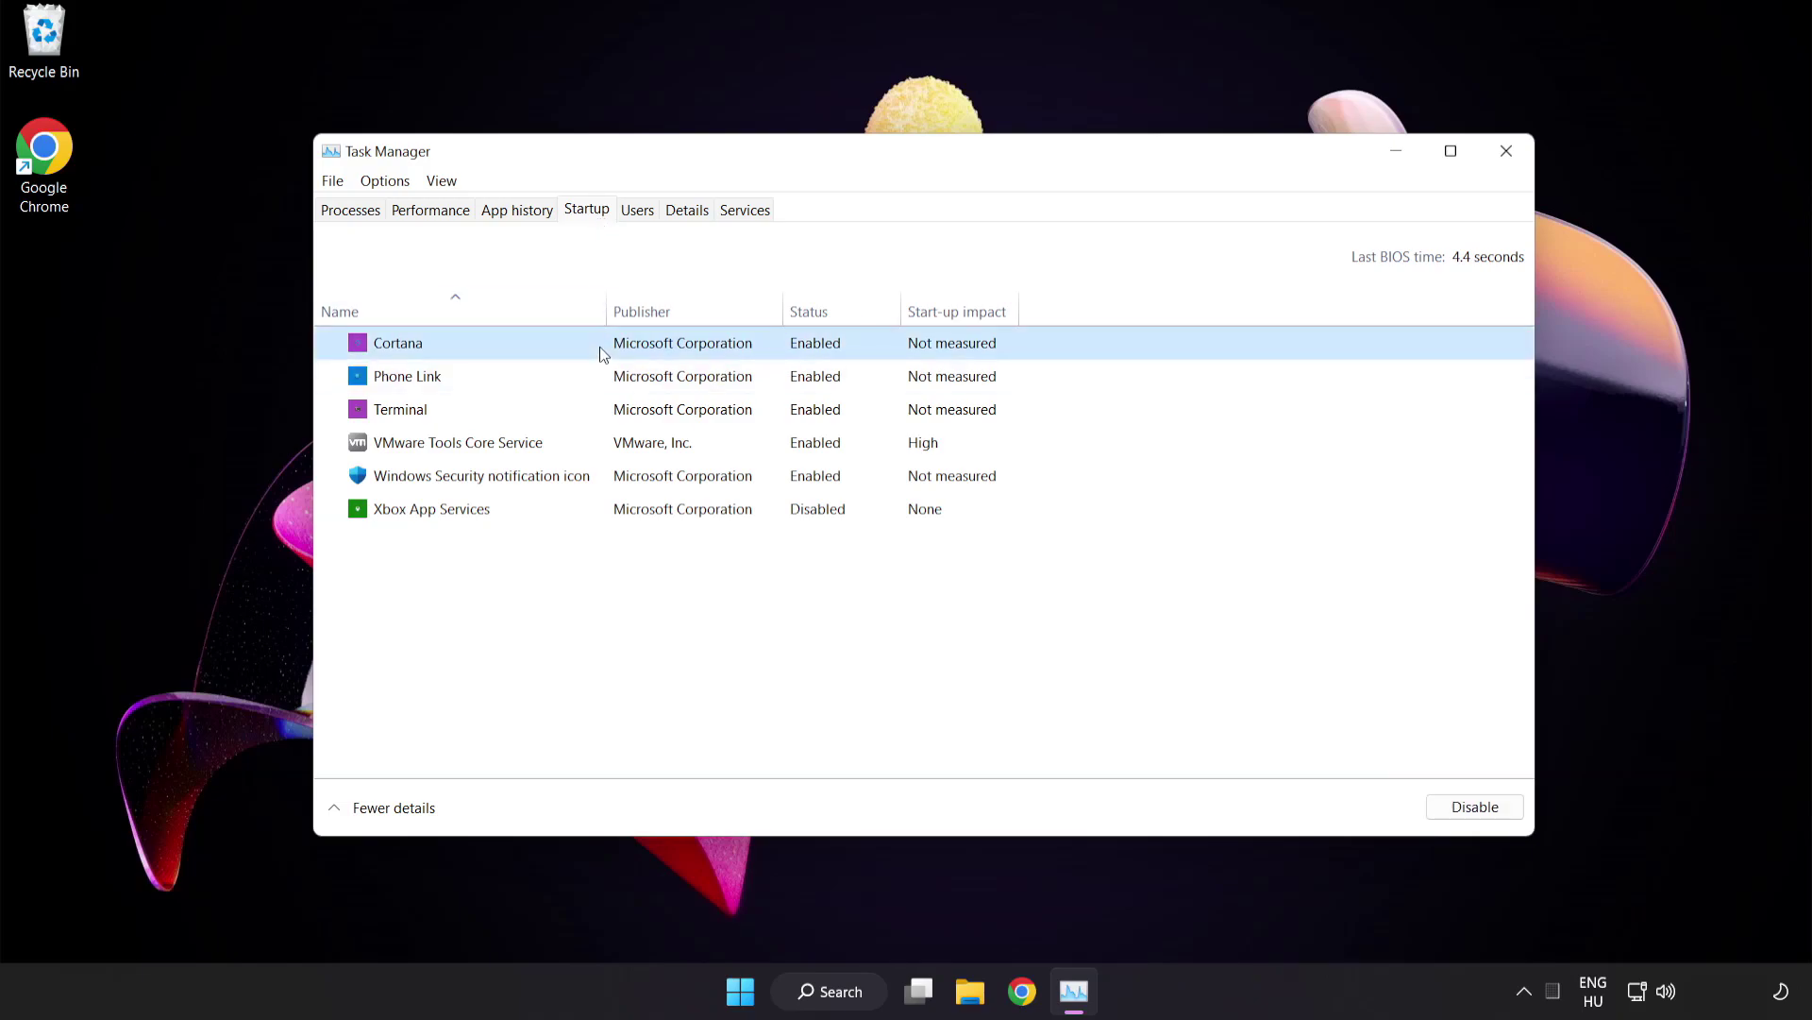
{"action": "left_click", "coordinate": [1475, 807]}
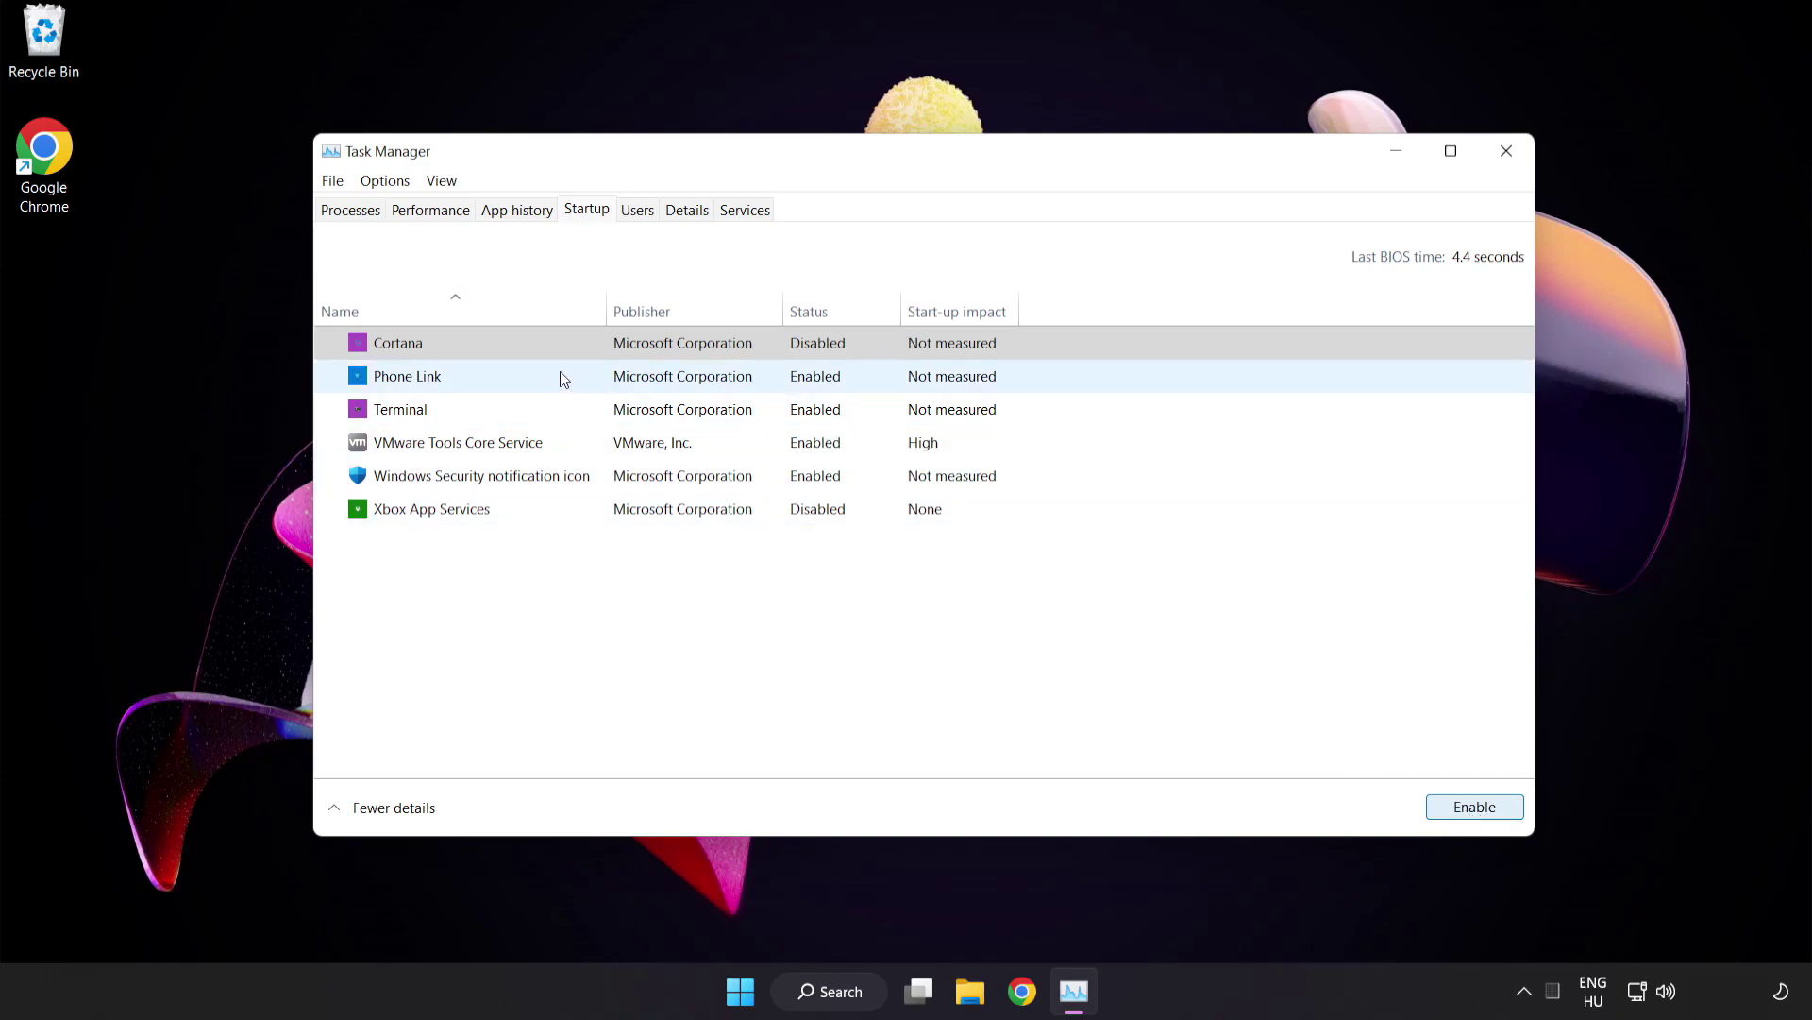
{"action": "left_click", "coordinate": [559, 371]}
{"action": "left_click", "coordinate": [1471, 812]}
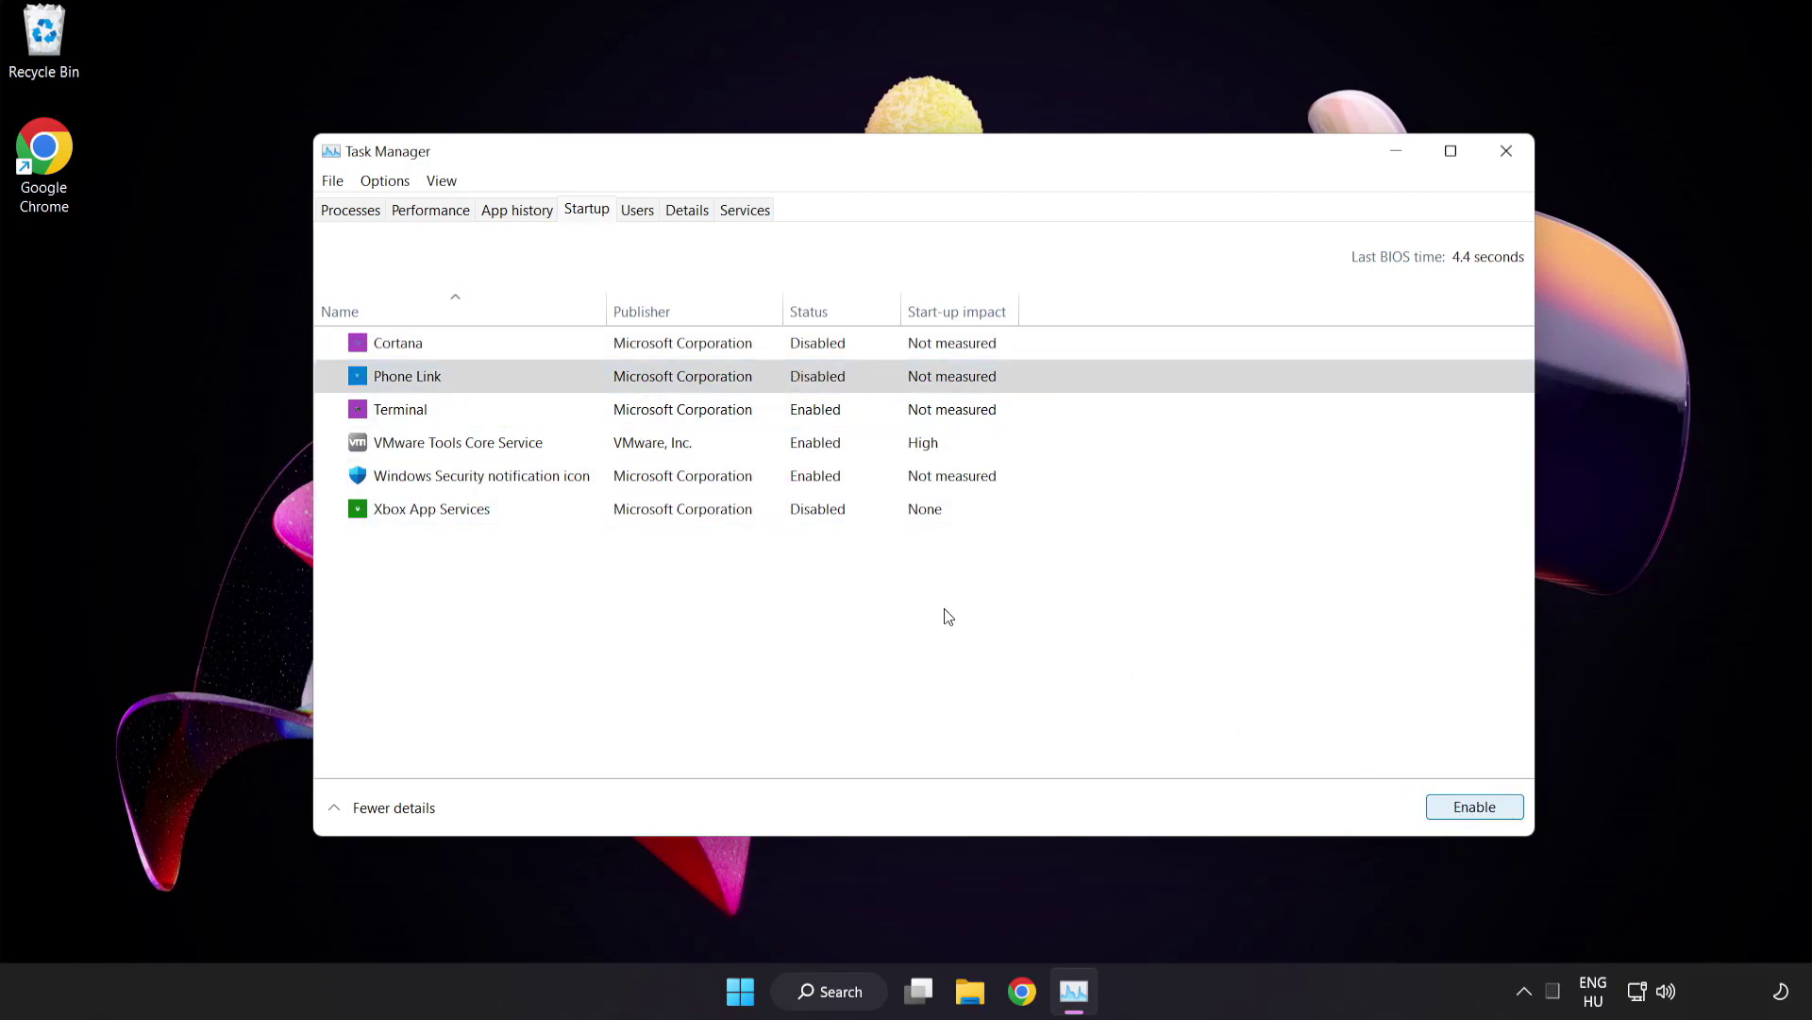
{"action": "left_click", "coordinate": [579, 416]}
{"action": "left_click", "coordinate": [1469, 807]}
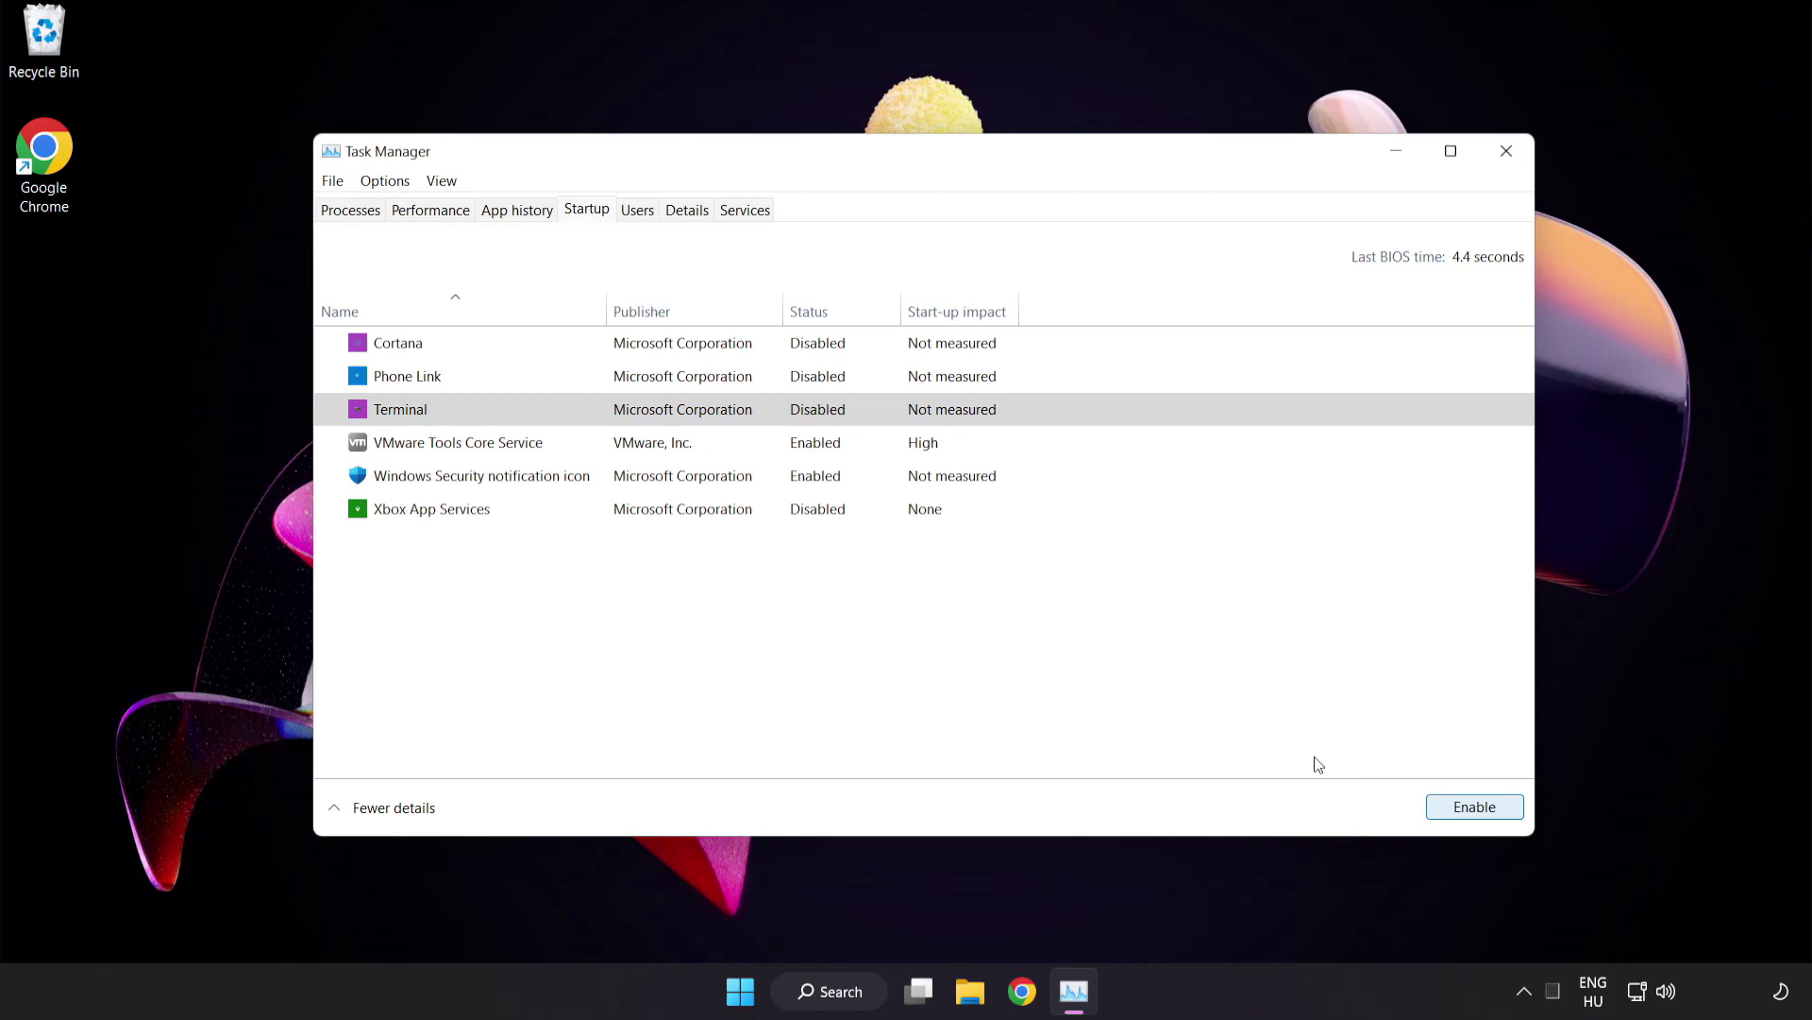
{"action": "left_click", "coordinate": [616, 481]}
{"action": "left_click", "coordinate": [1447, 812]}
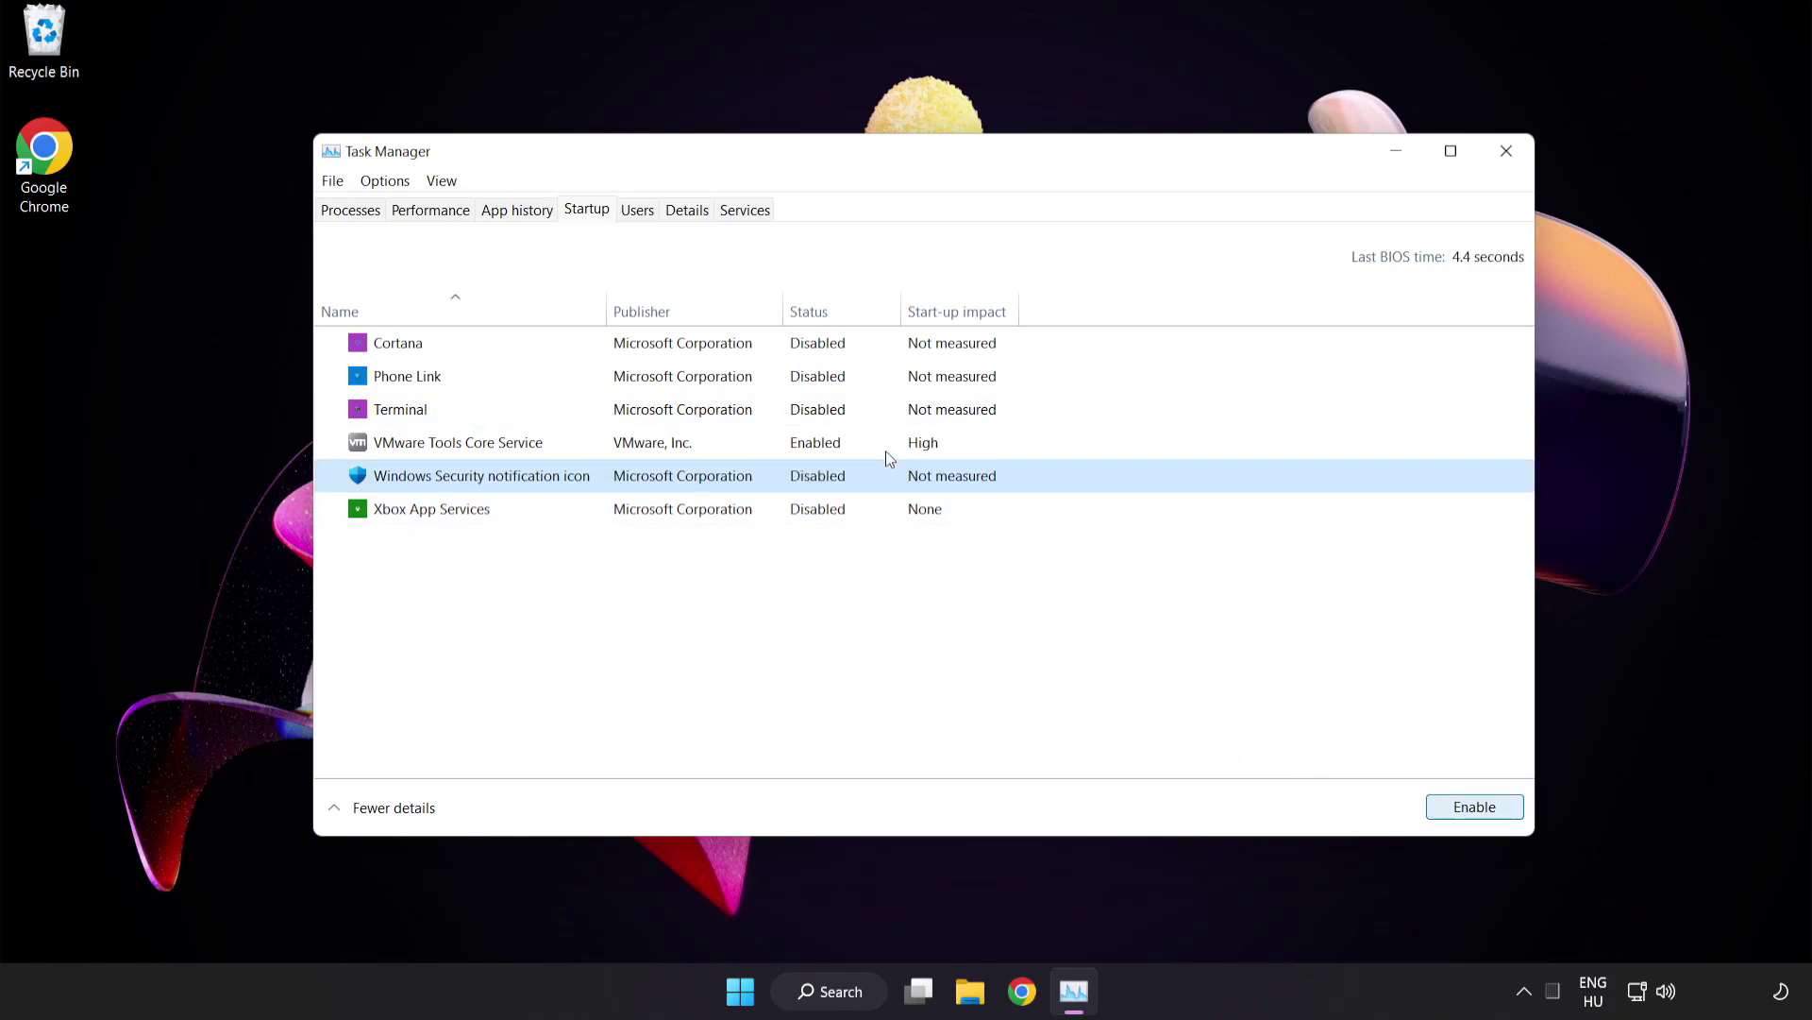
{"action": "left_click", "coordinate": [1507, 153]}
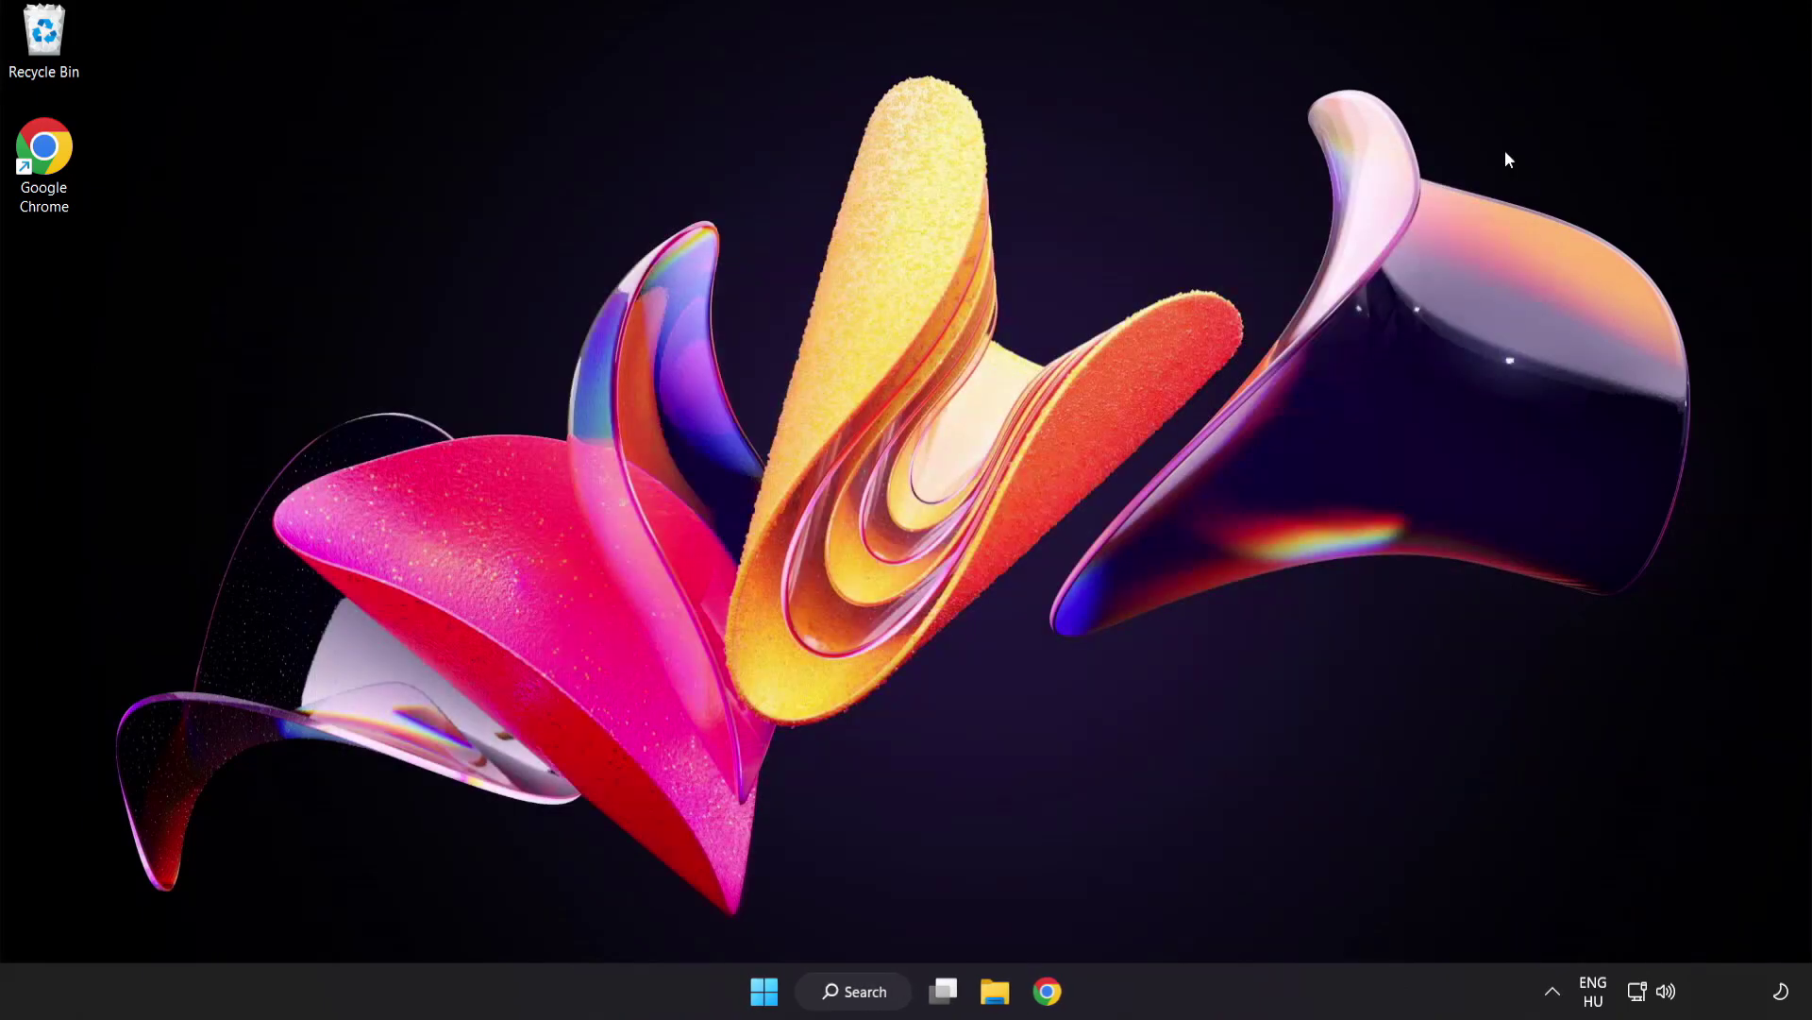
Search for 'cmd' and run Command Prompt as administrator
{"action": "left_click", "coordinate": [861, 997]}
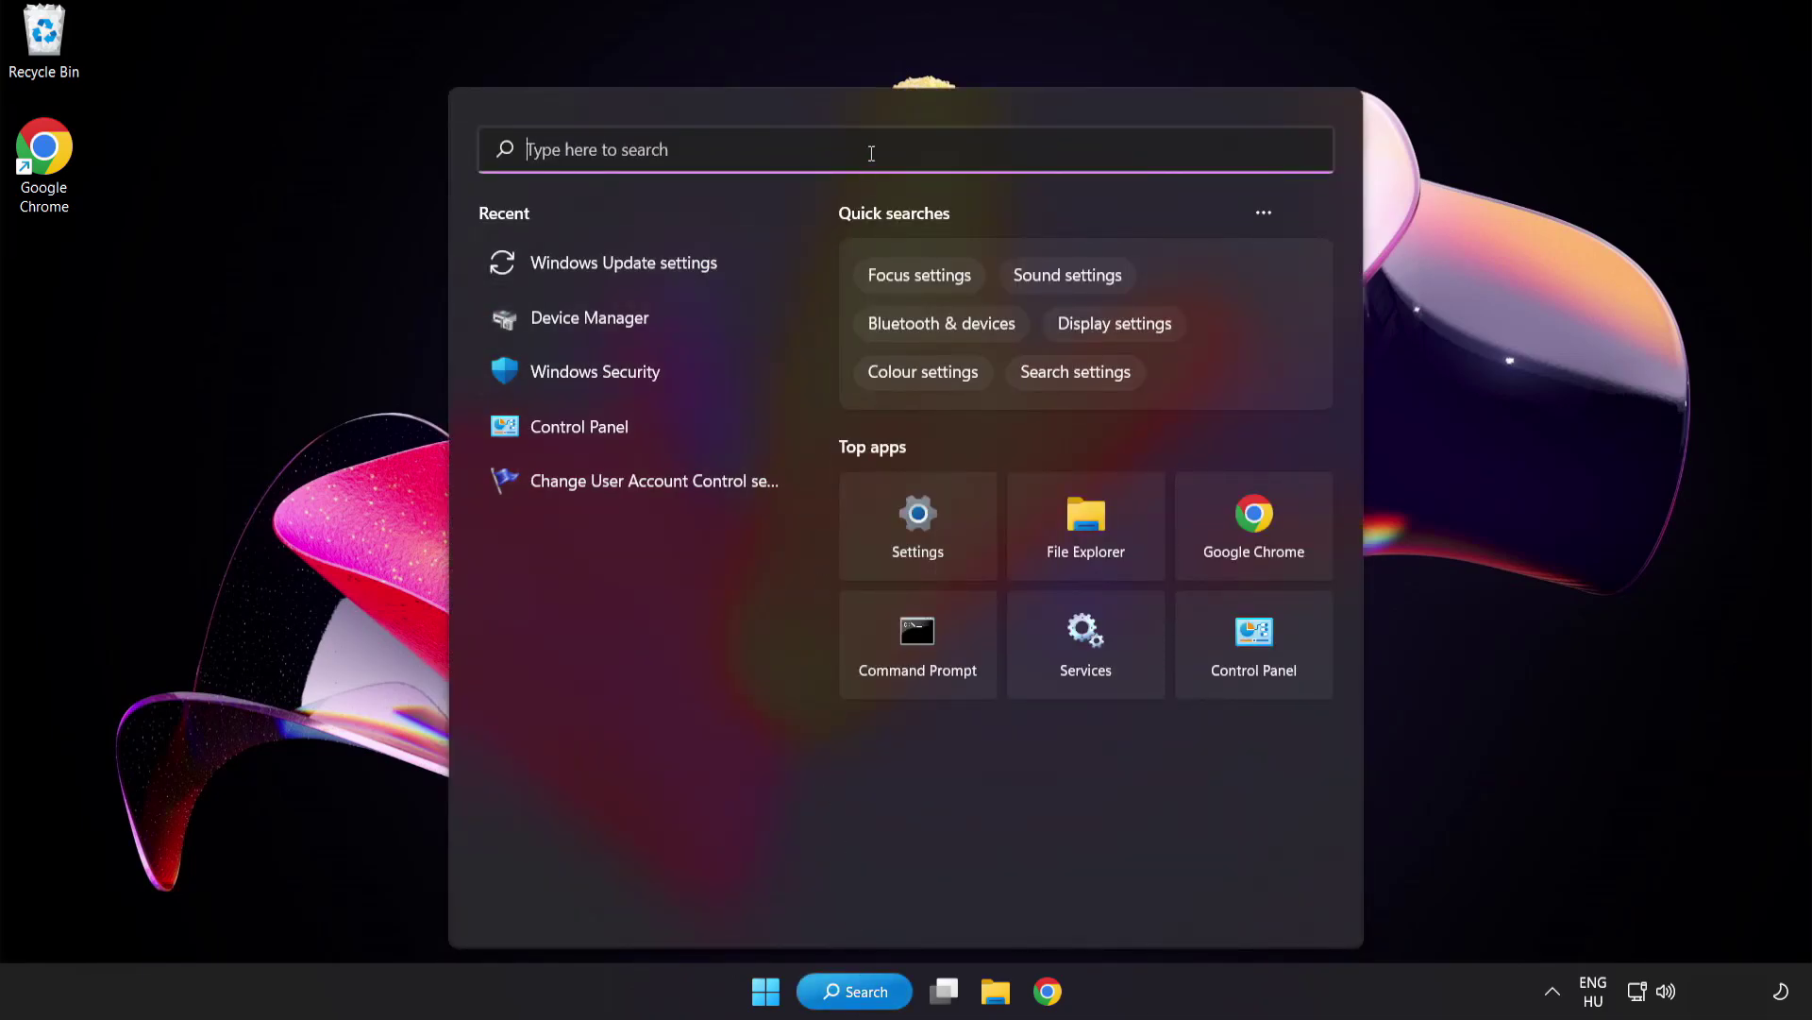
{"action": "type", "text": "cmd"}
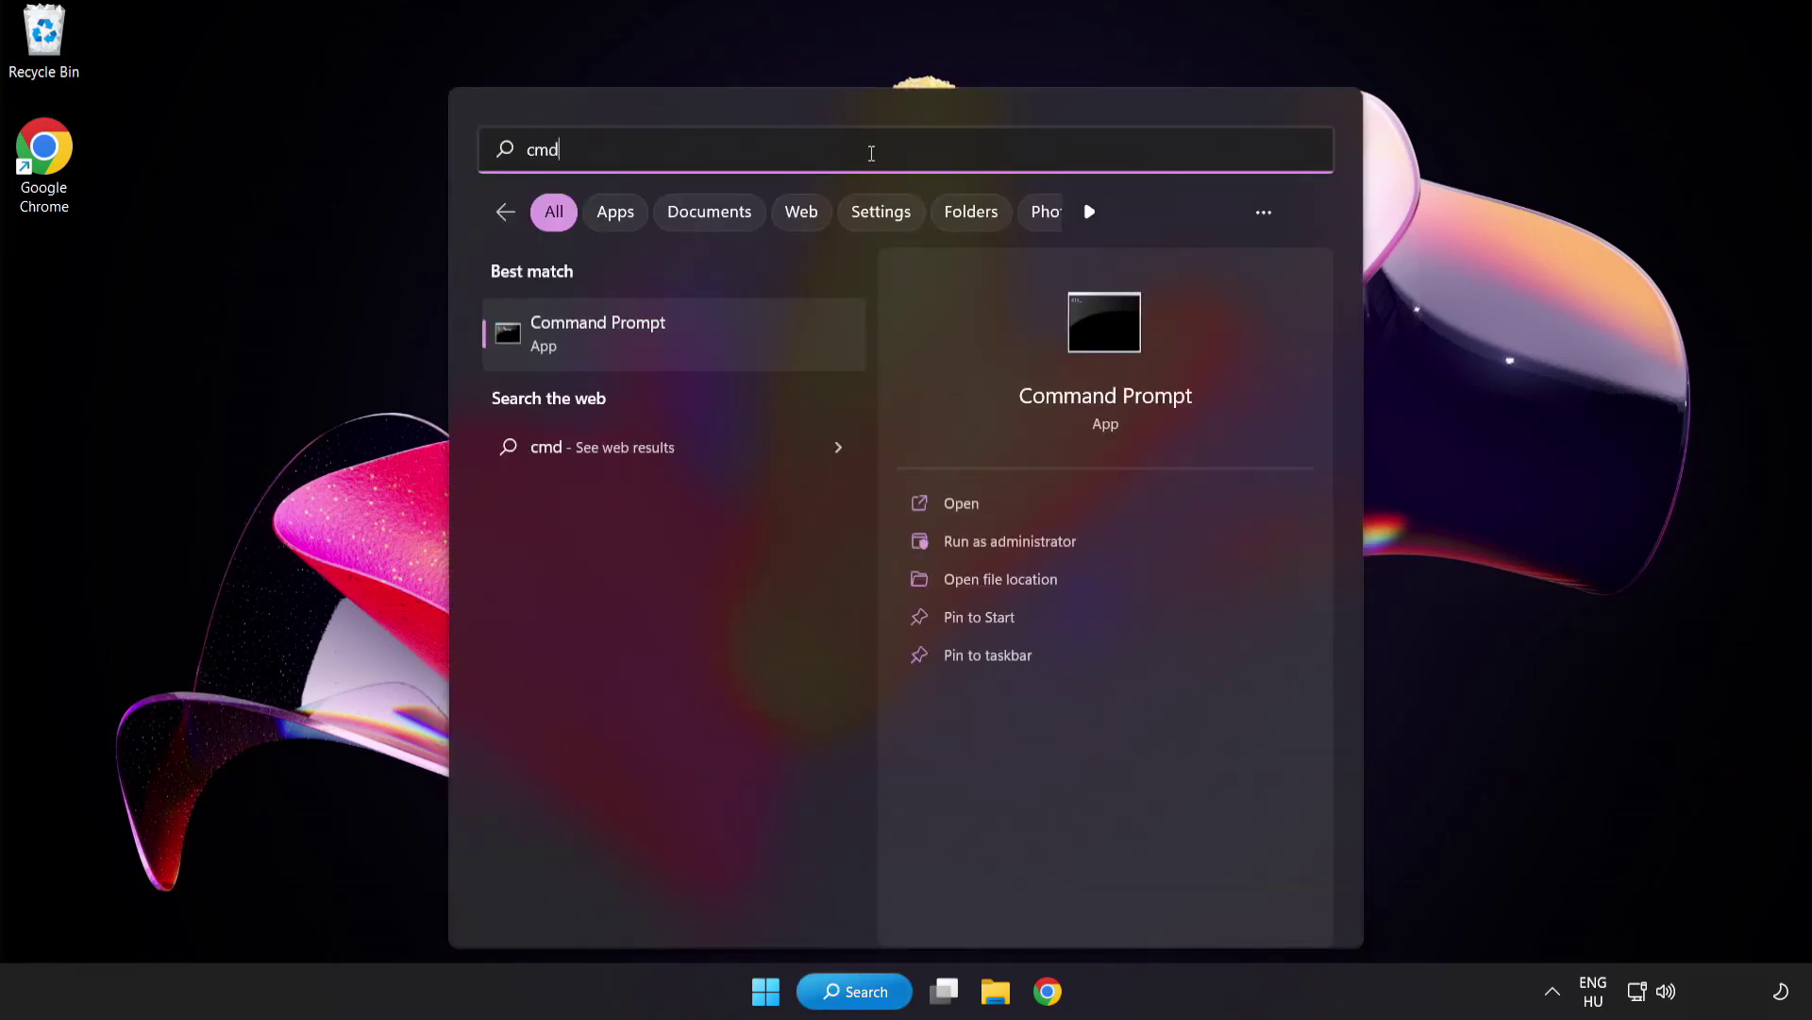
{"action": "right_click", "coordinate": [679, 349]}
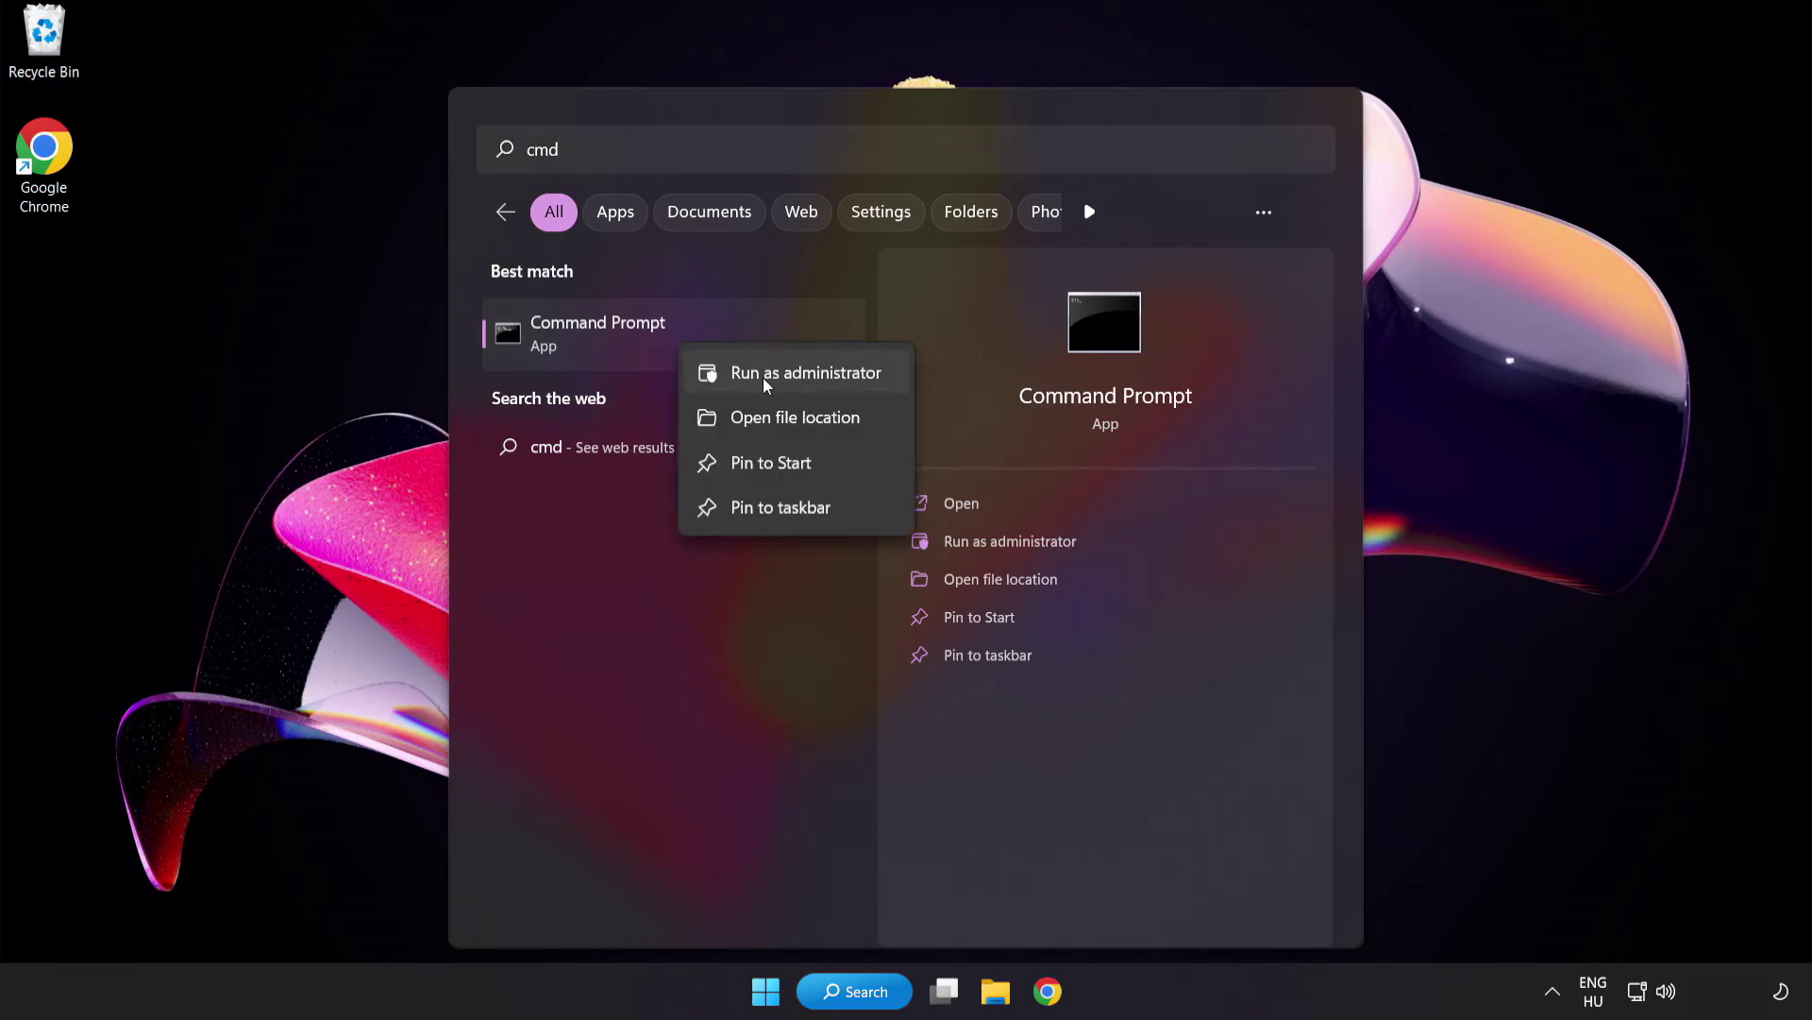
{"action": "left_click", "coordinate": [765, 377]}
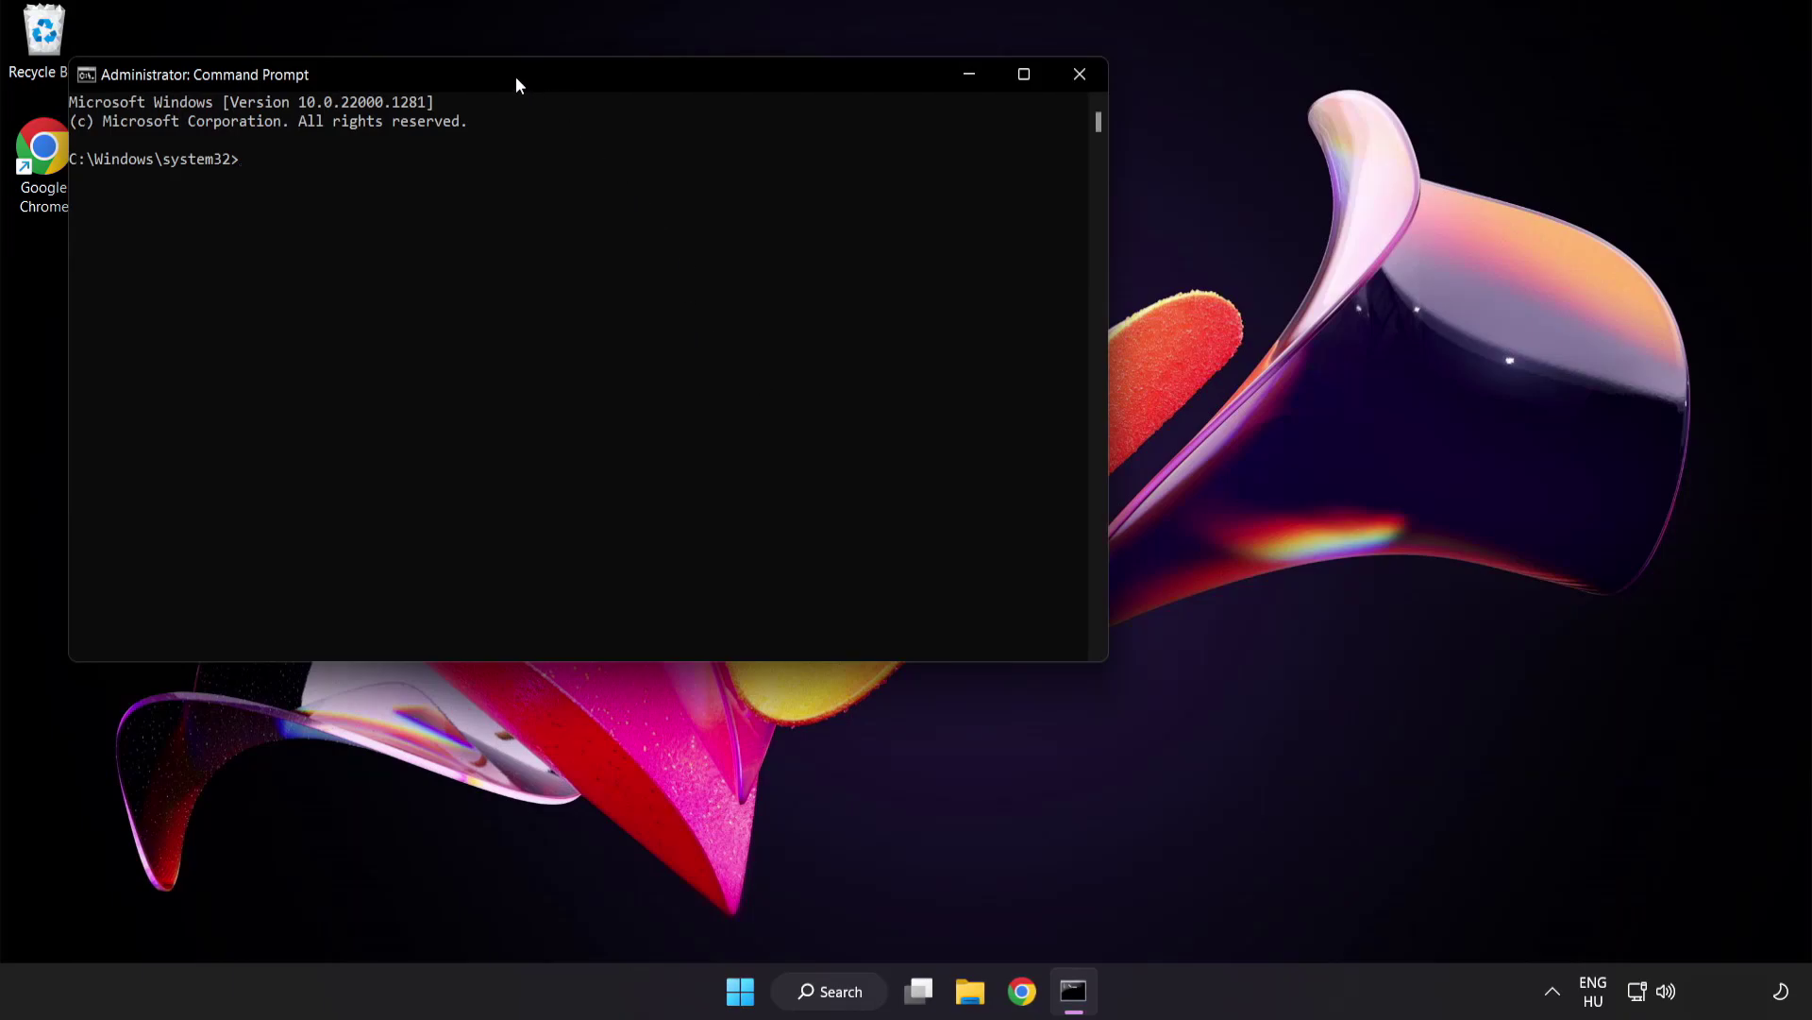
Run sfc /scannow, confirm no integrity violations were found, and close Command Prompt
{"action": "left_click_drag", "start_coordinate": [516, 80], "coordinate": [788, 177]}
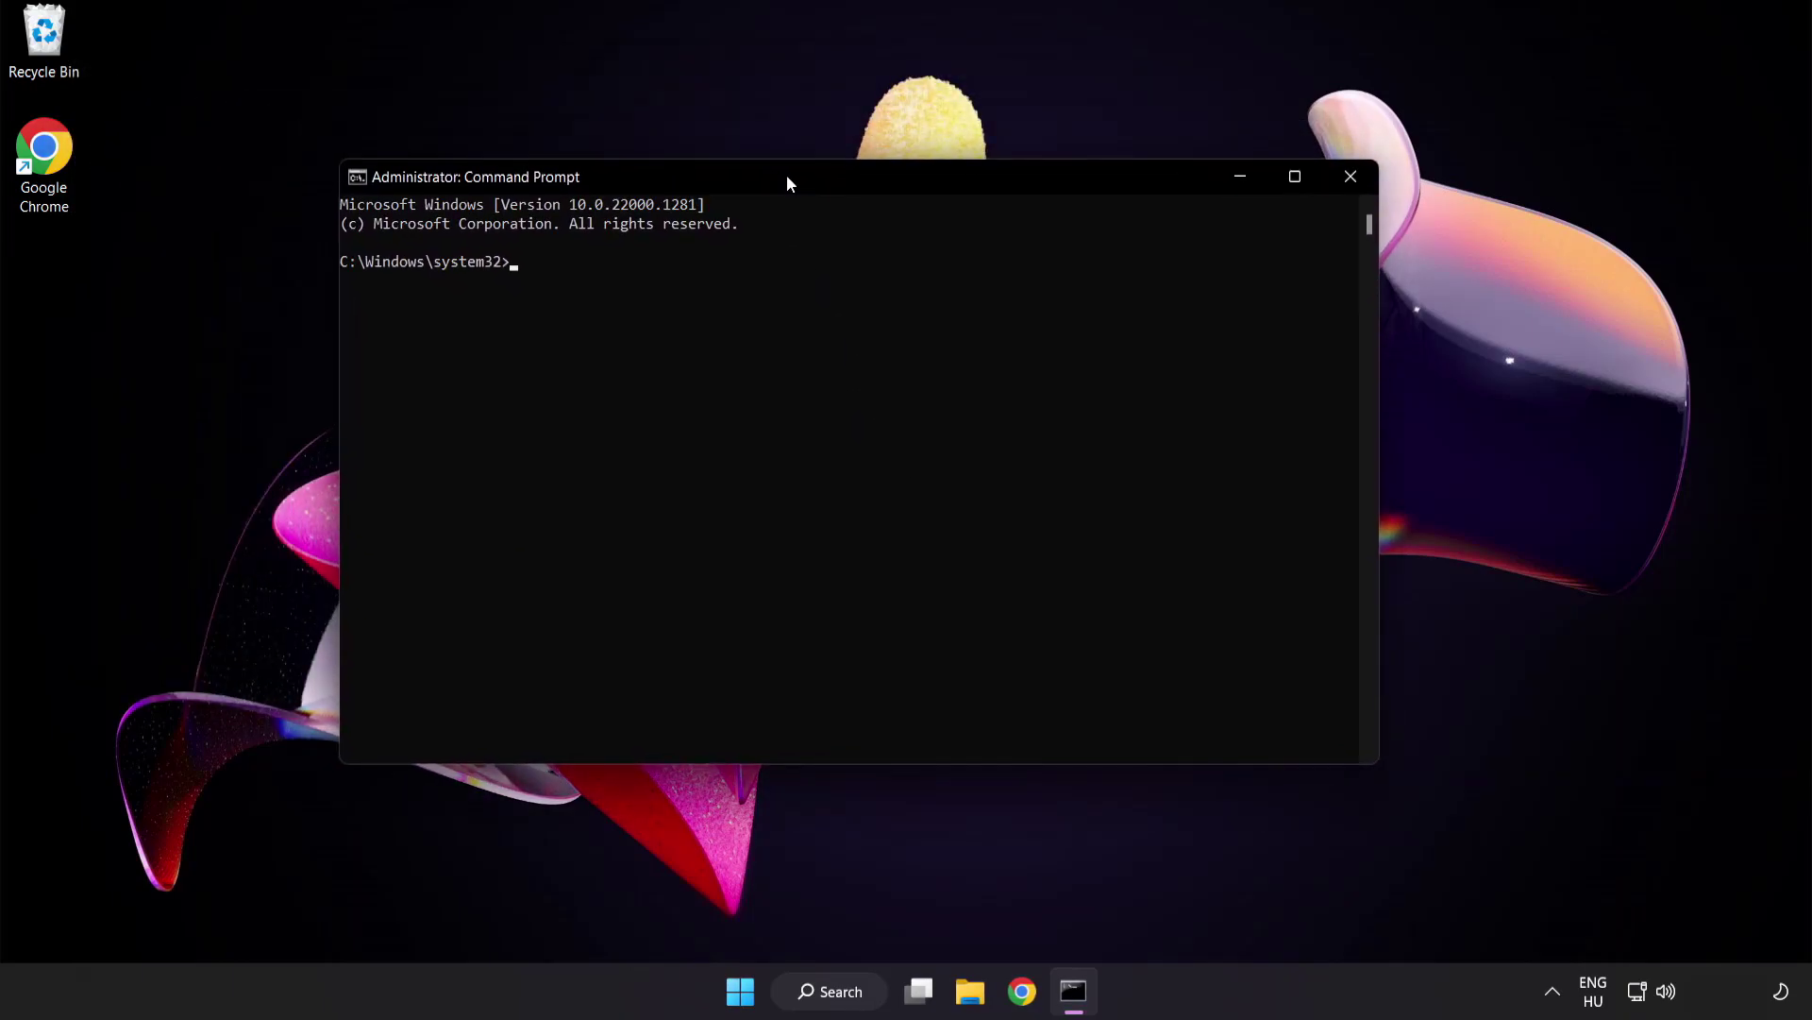
{"action": "type", "text": "sfc"}
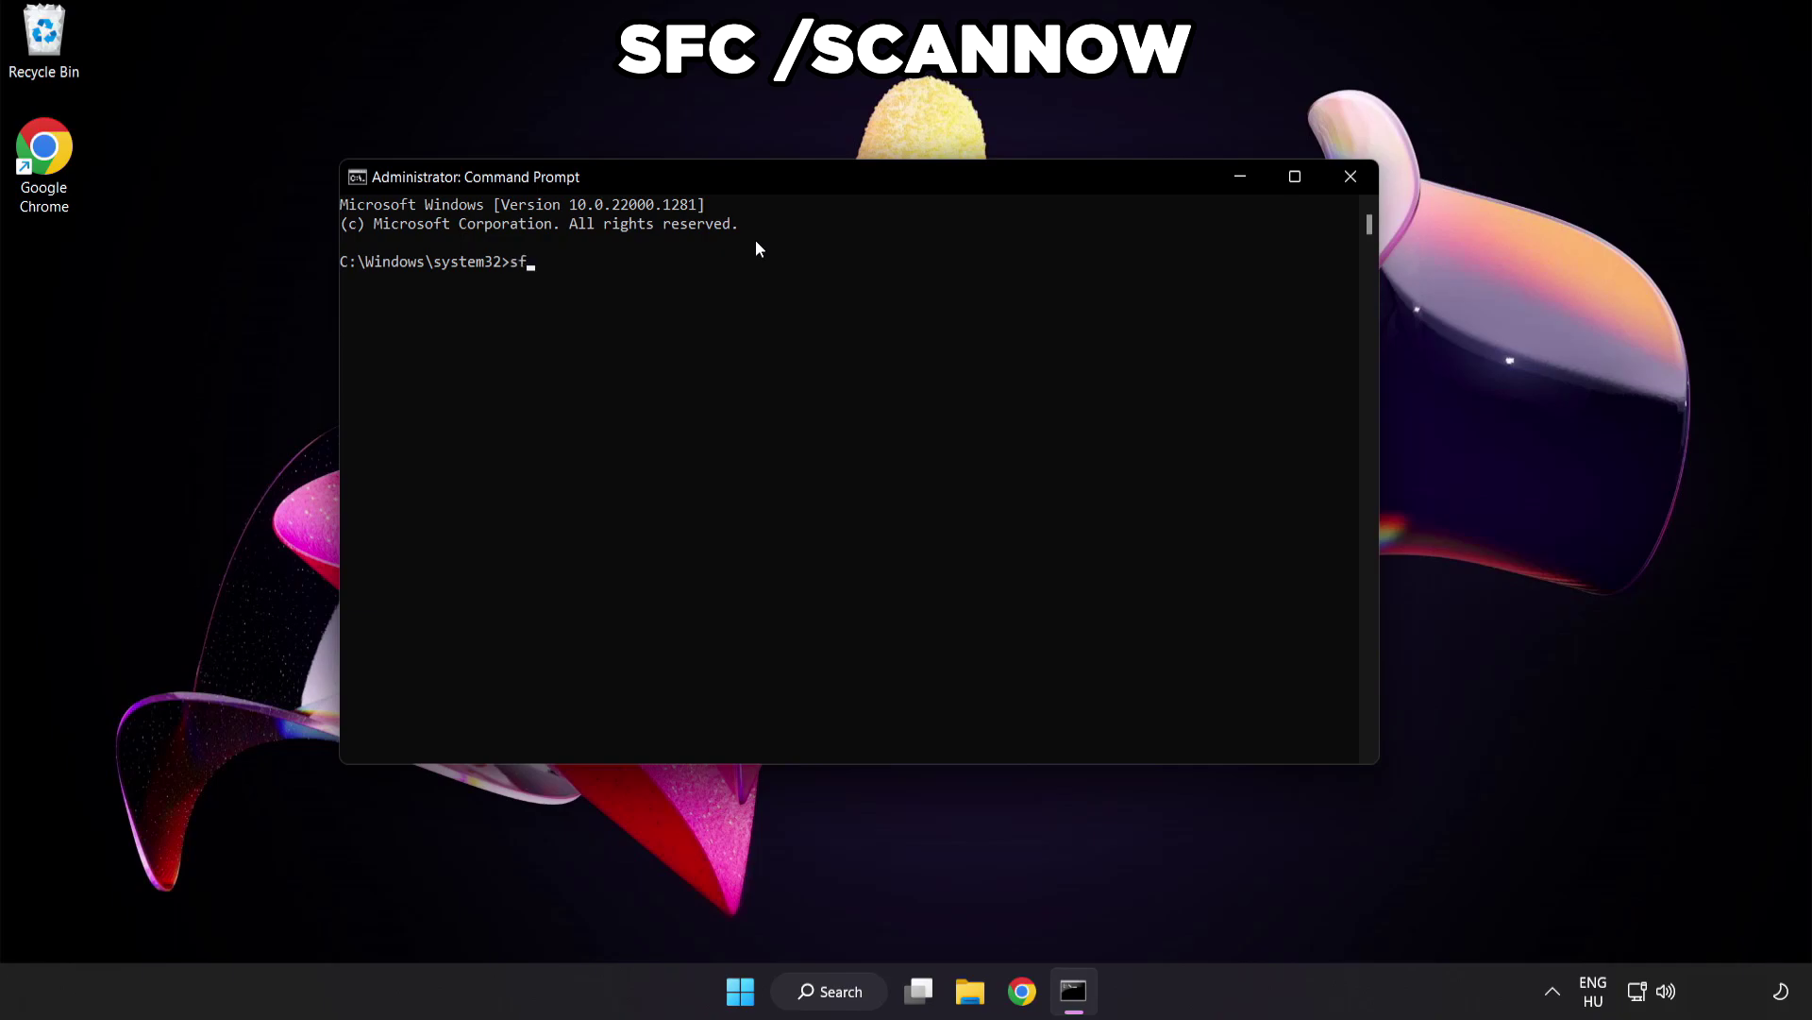
{"action": "type", "text": " /scannow"}
{"action": "key", "text": "Return"}
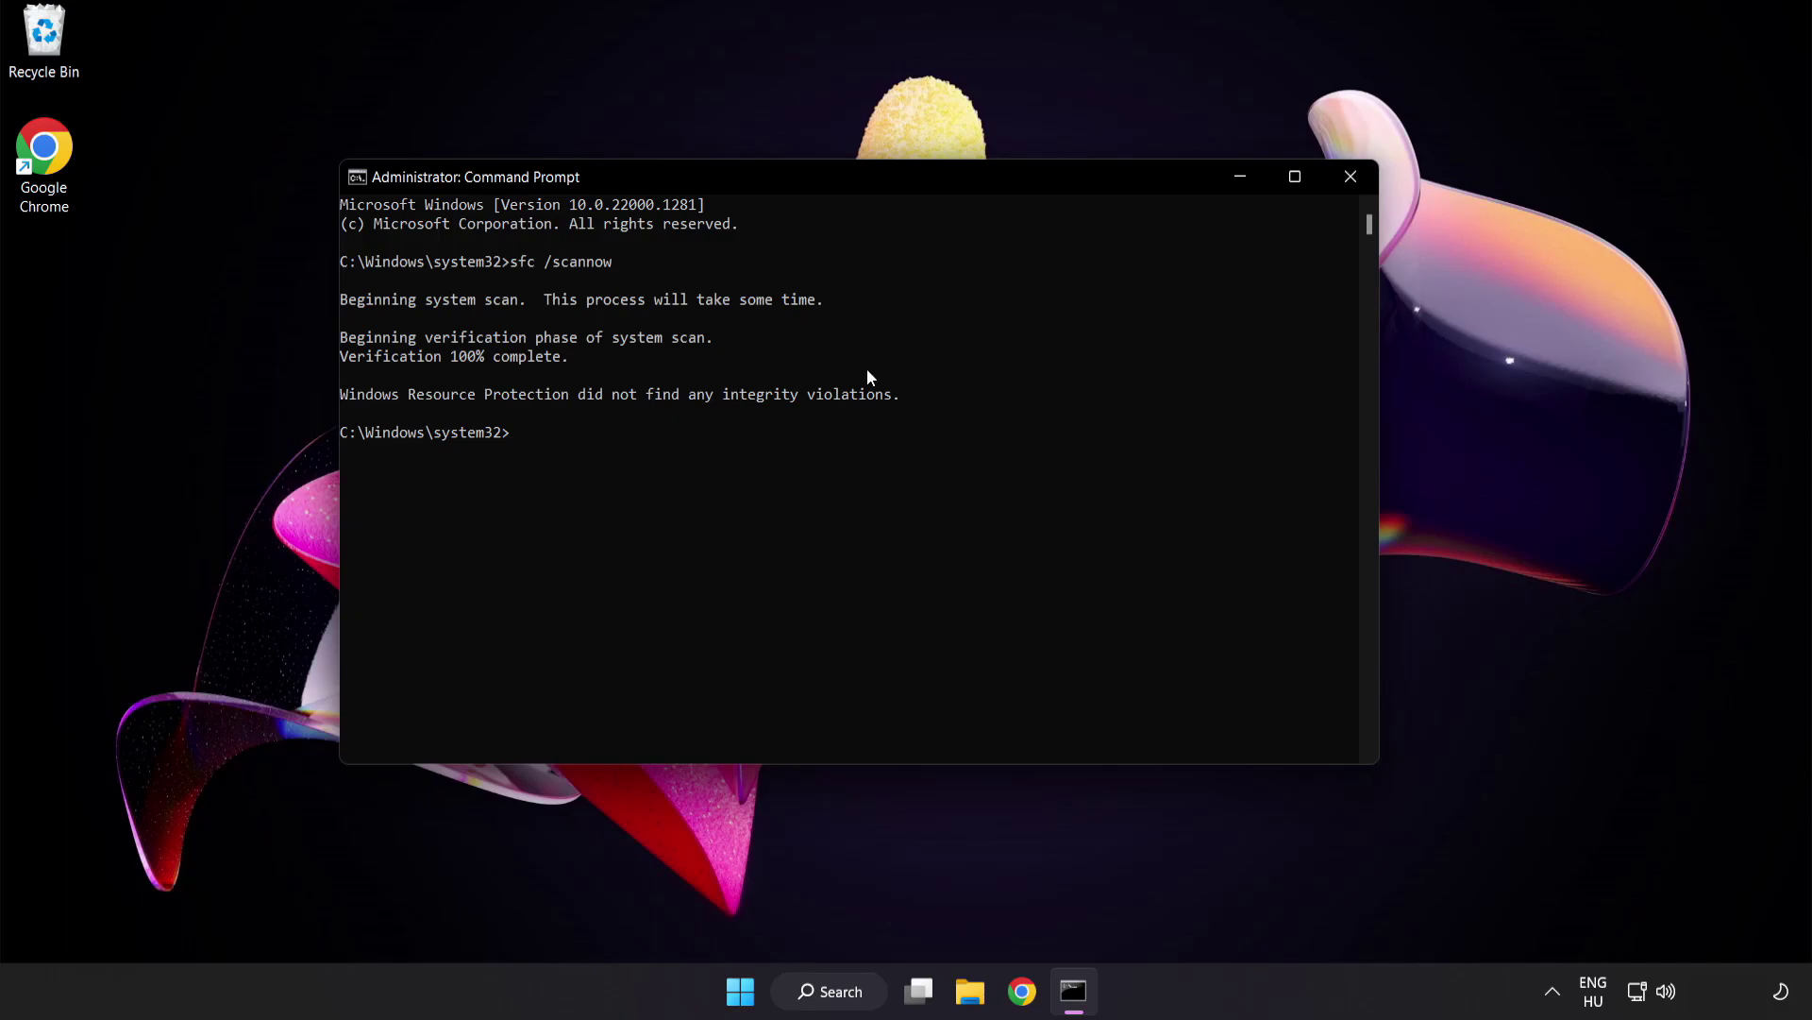
{"action": "left_click", "coordinate": [1350, 184]}
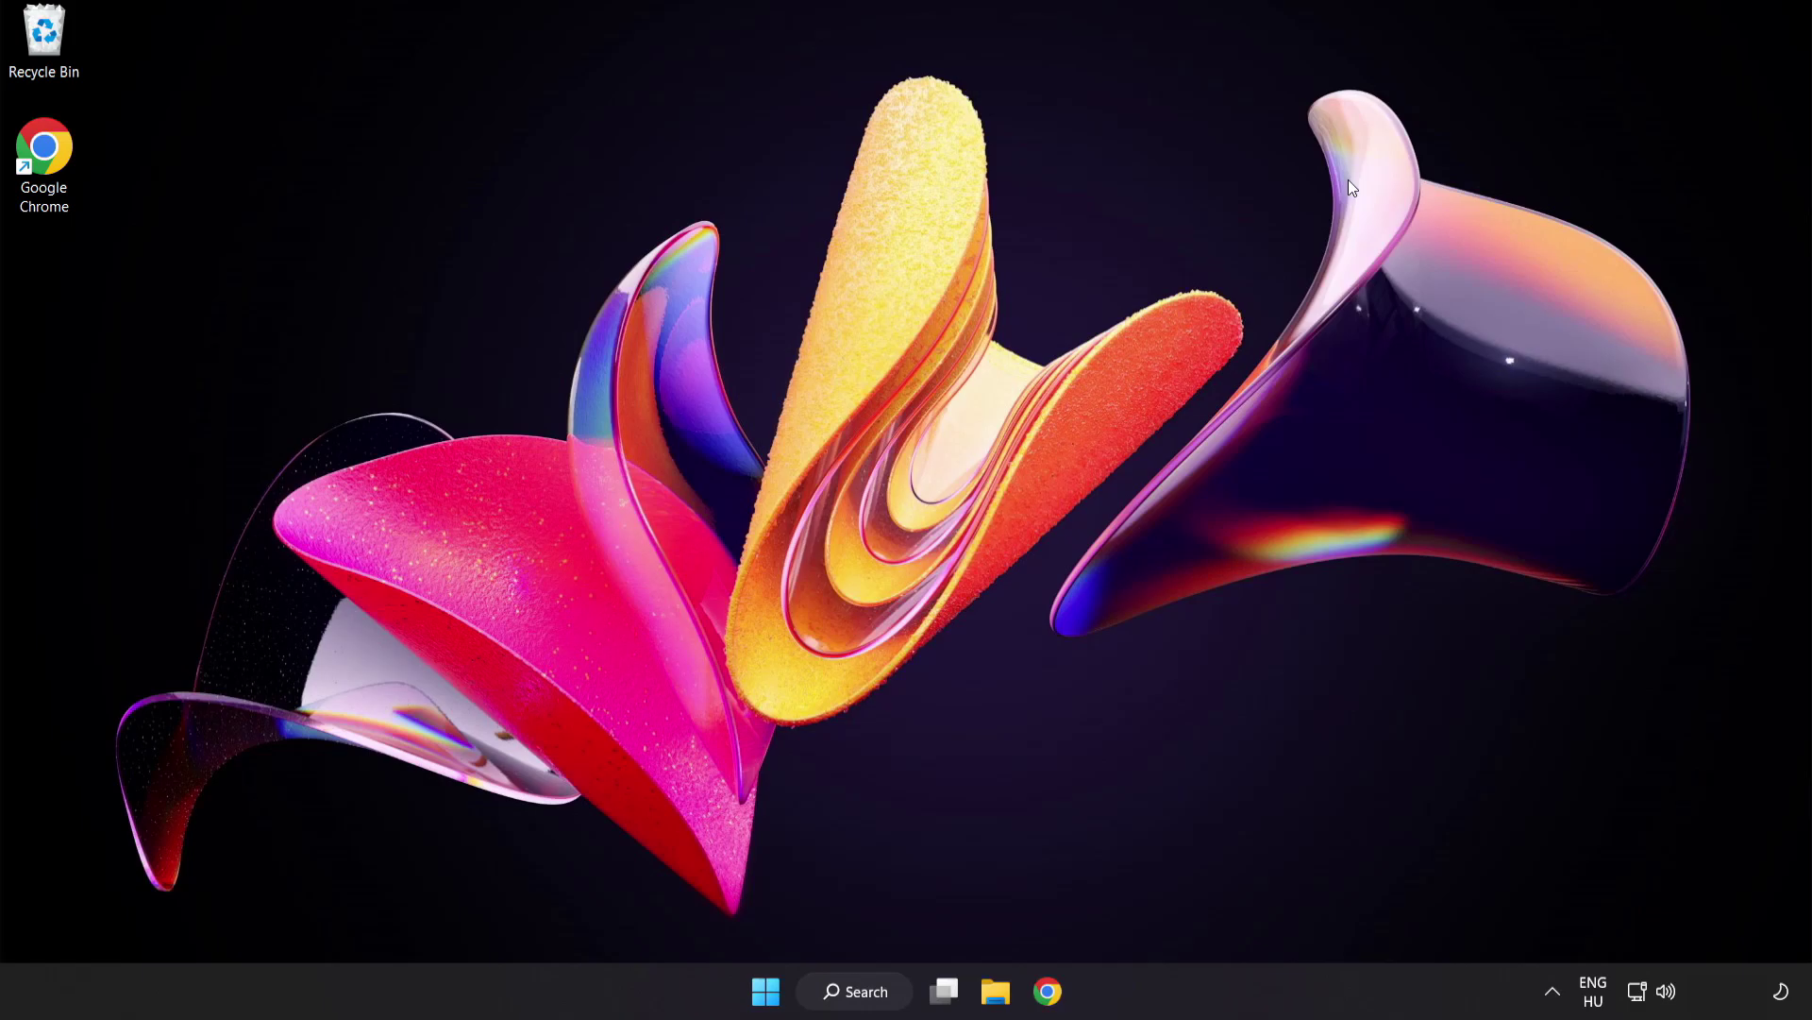
Open the Start menu's power options, dismiss them, and bring up an empty Windows Search panel
{"action": "left_click", "coordinate": [766, 990]}
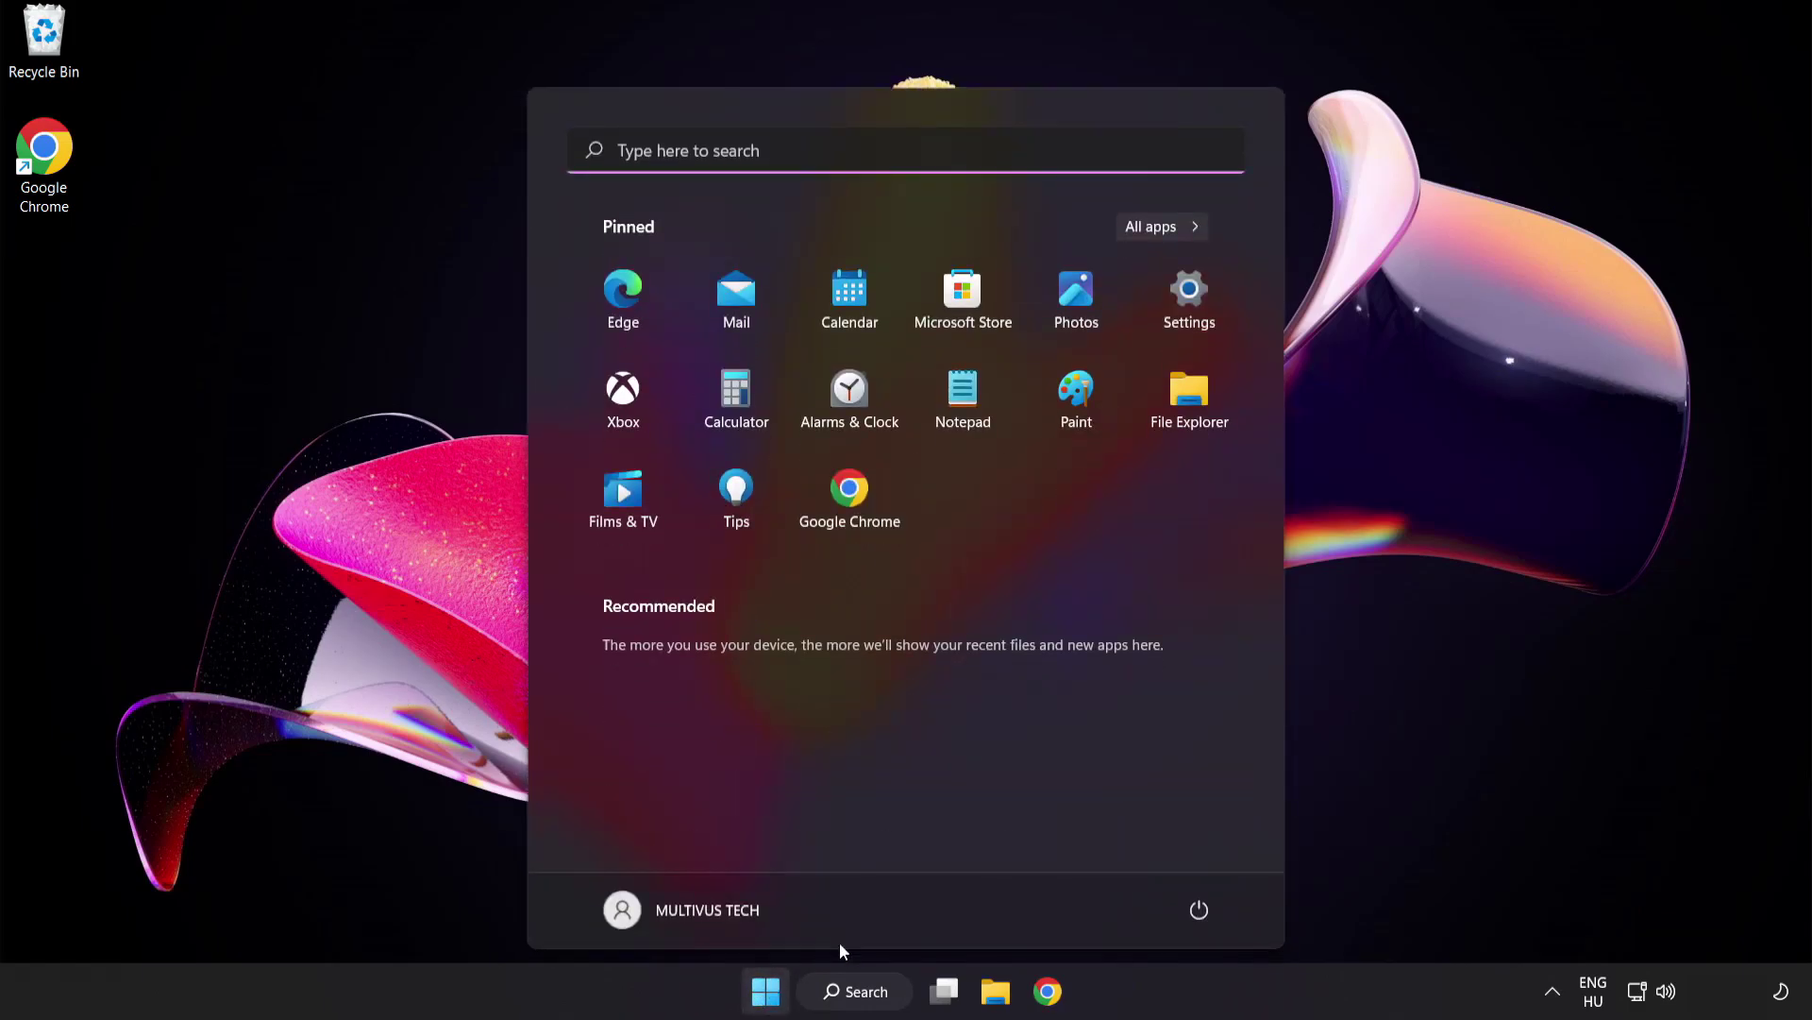
{"action": "left_click", "coordinate": [1199, 909]}
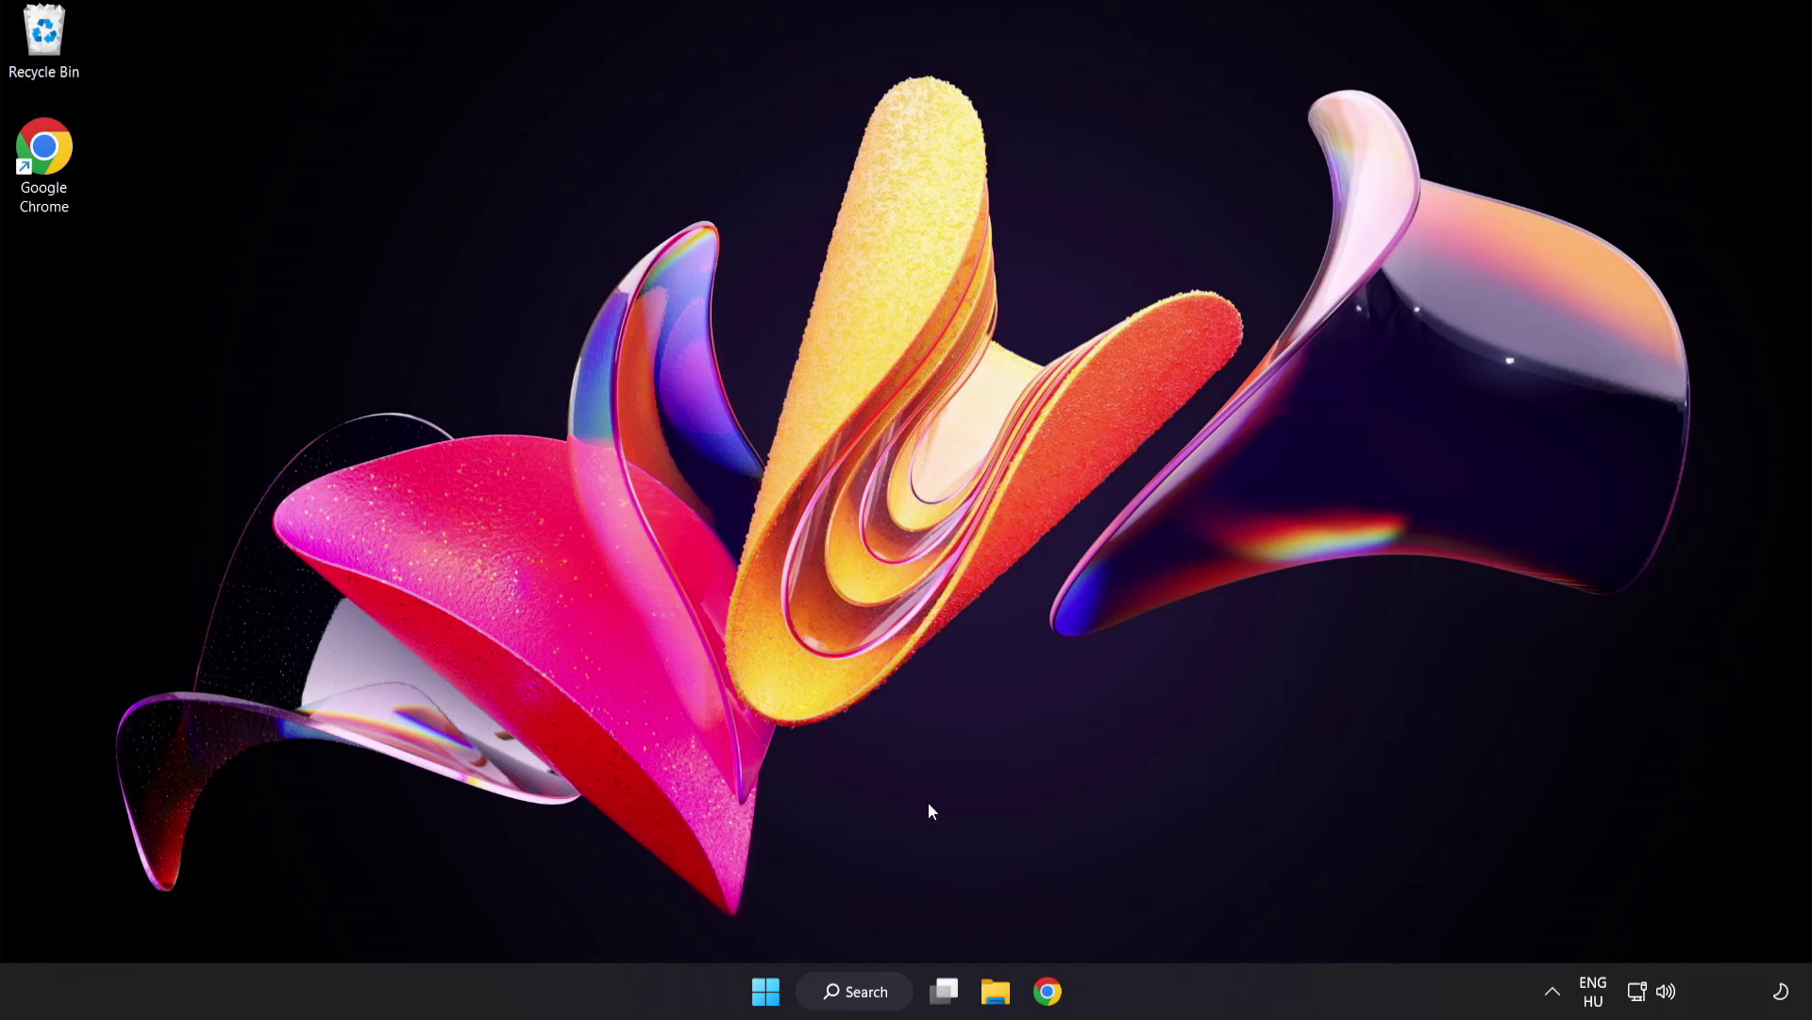
{"action": "left_click", "coordinate": [871, 997]}
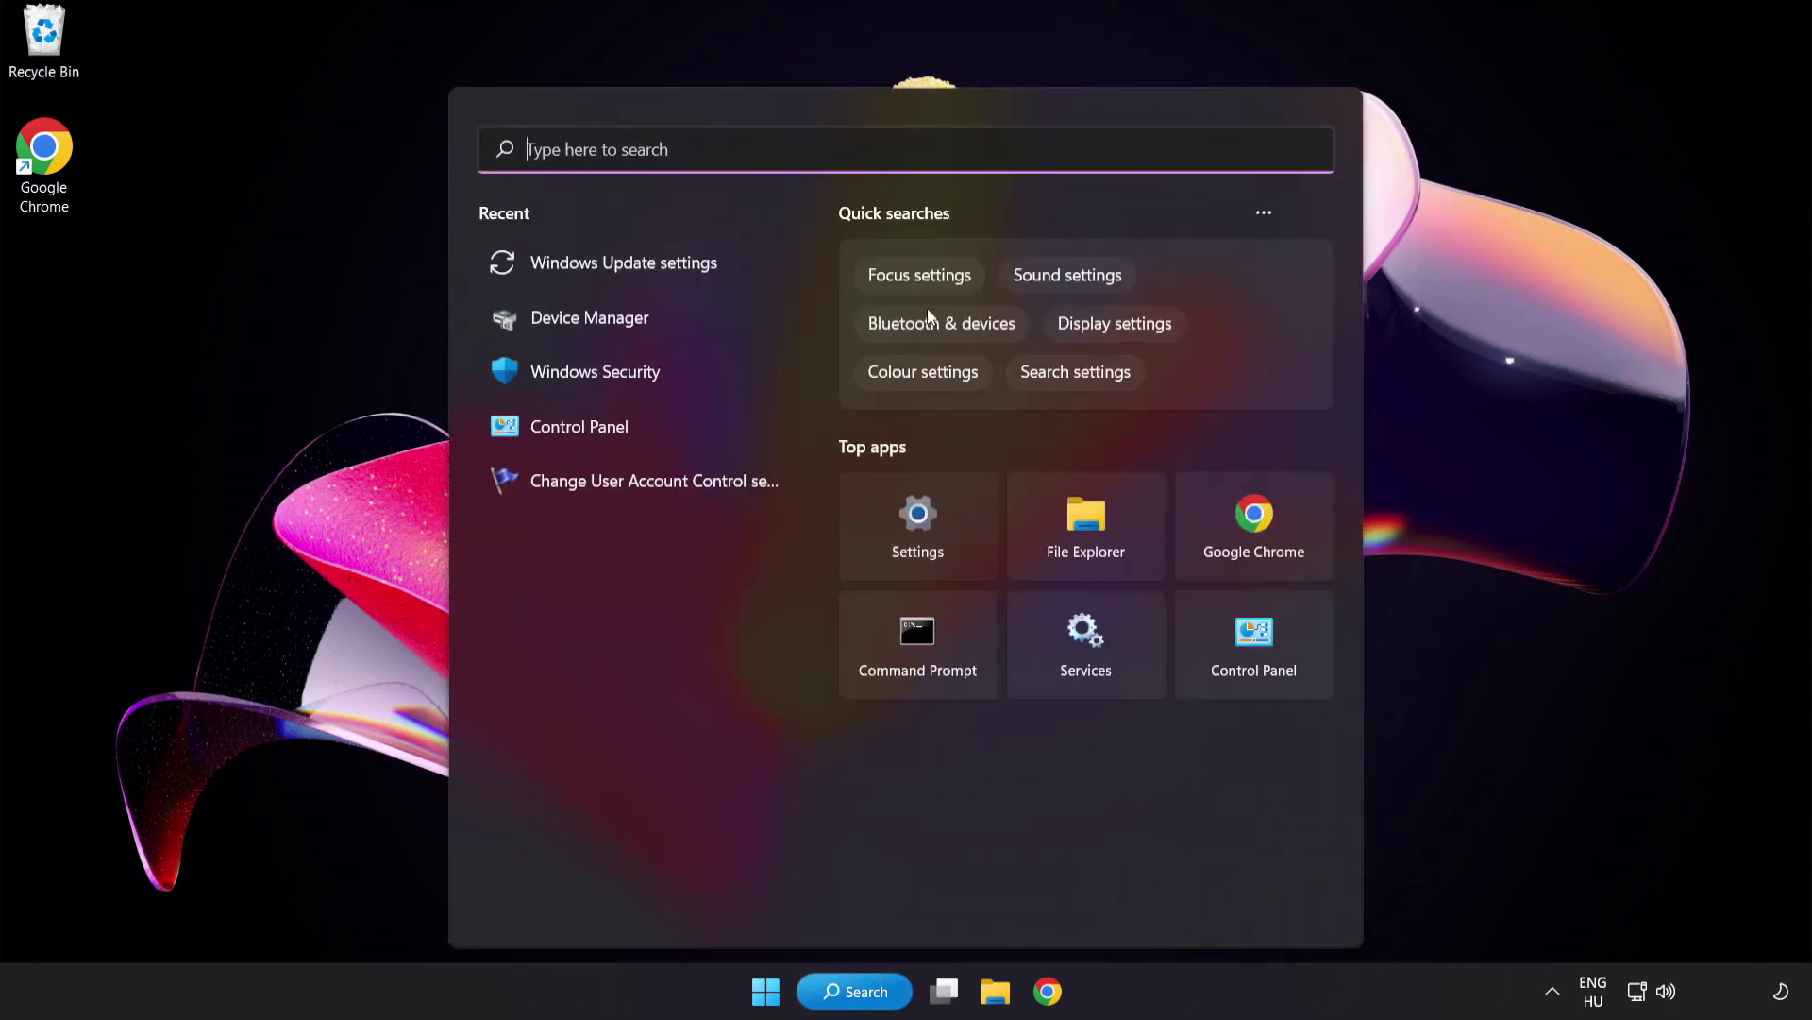
Search for 'security' and launch the Windows Security app from the results
{"action": "type", "text": "secu"}
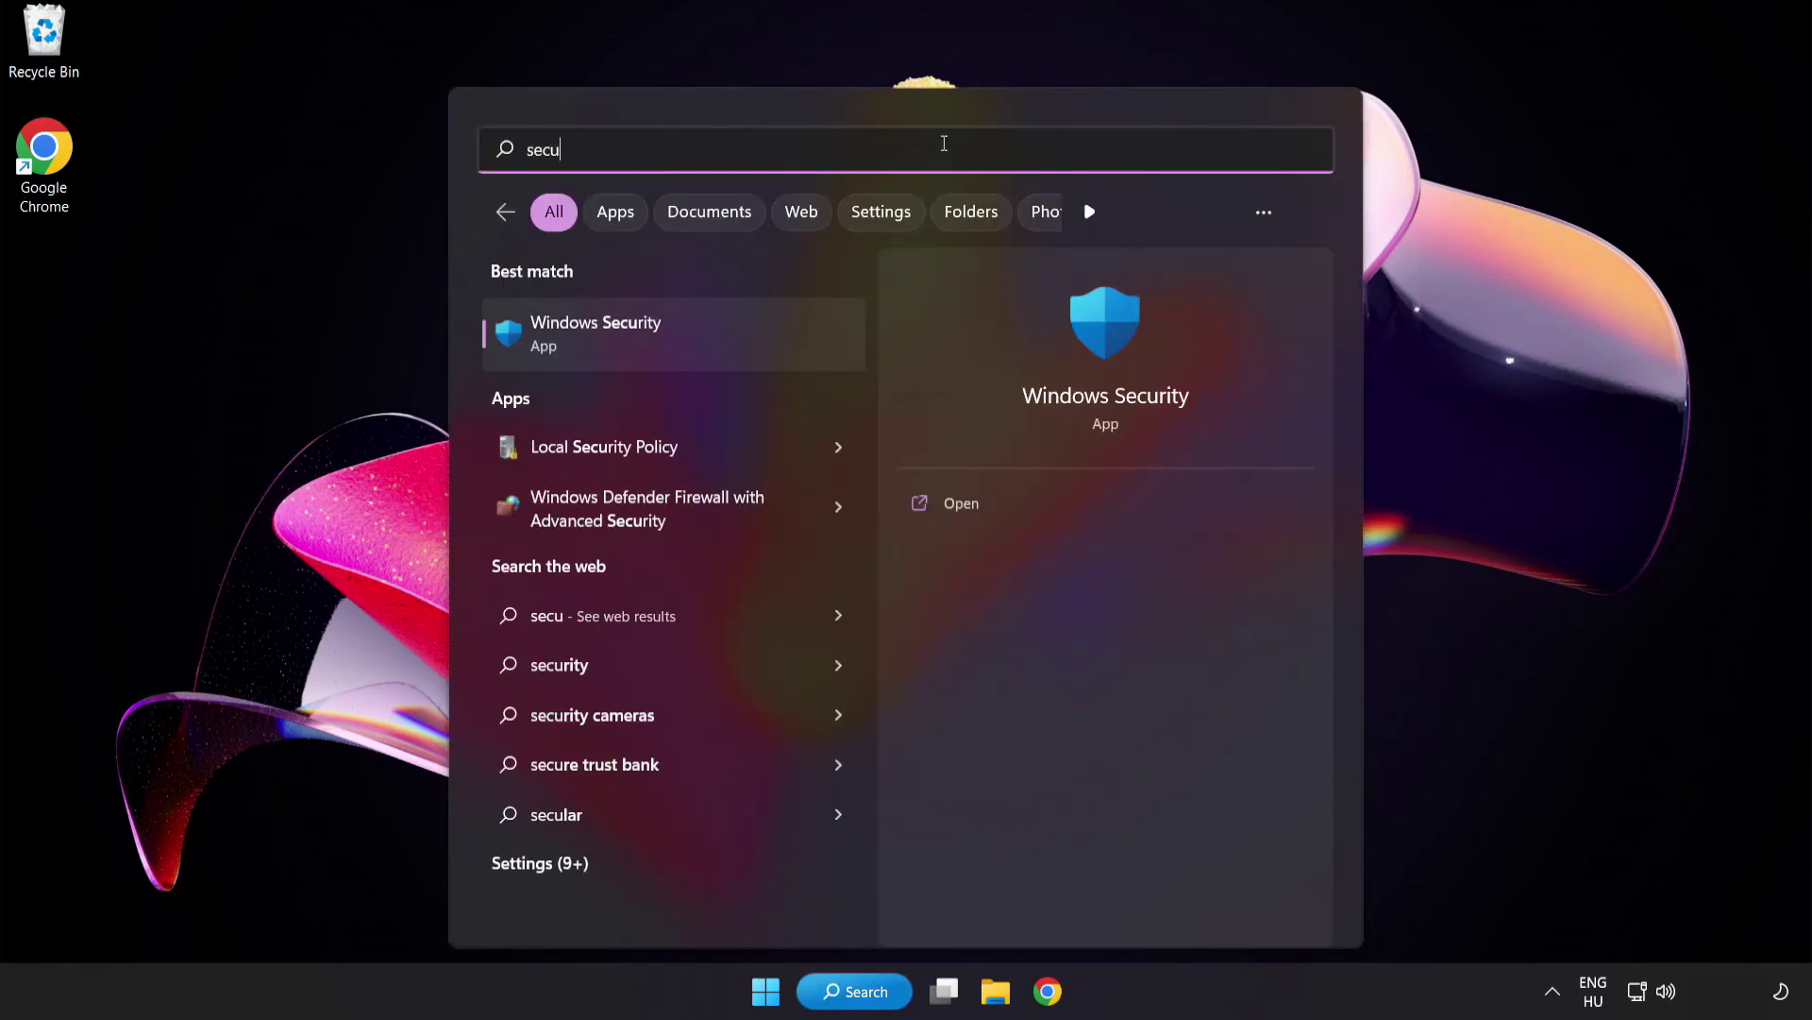
{"action": "type", "text": "rity"}
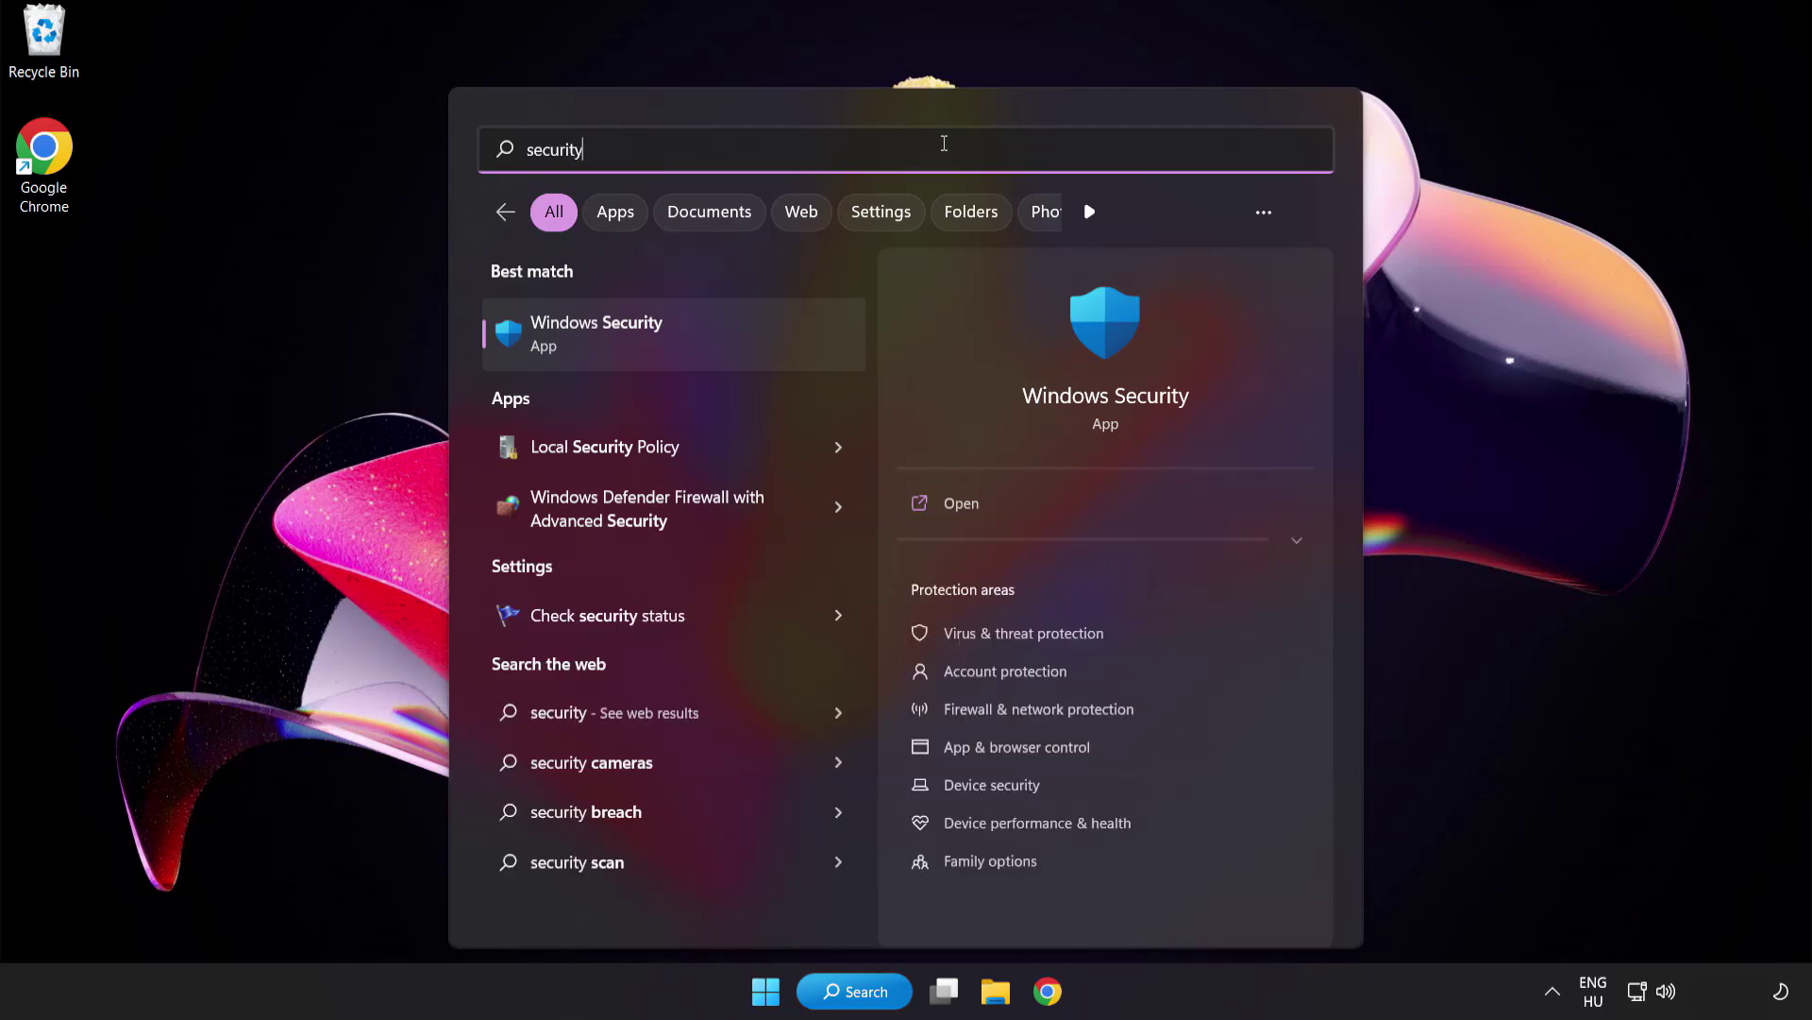
{"action": "left_click", "coordinate": [685, 337]}
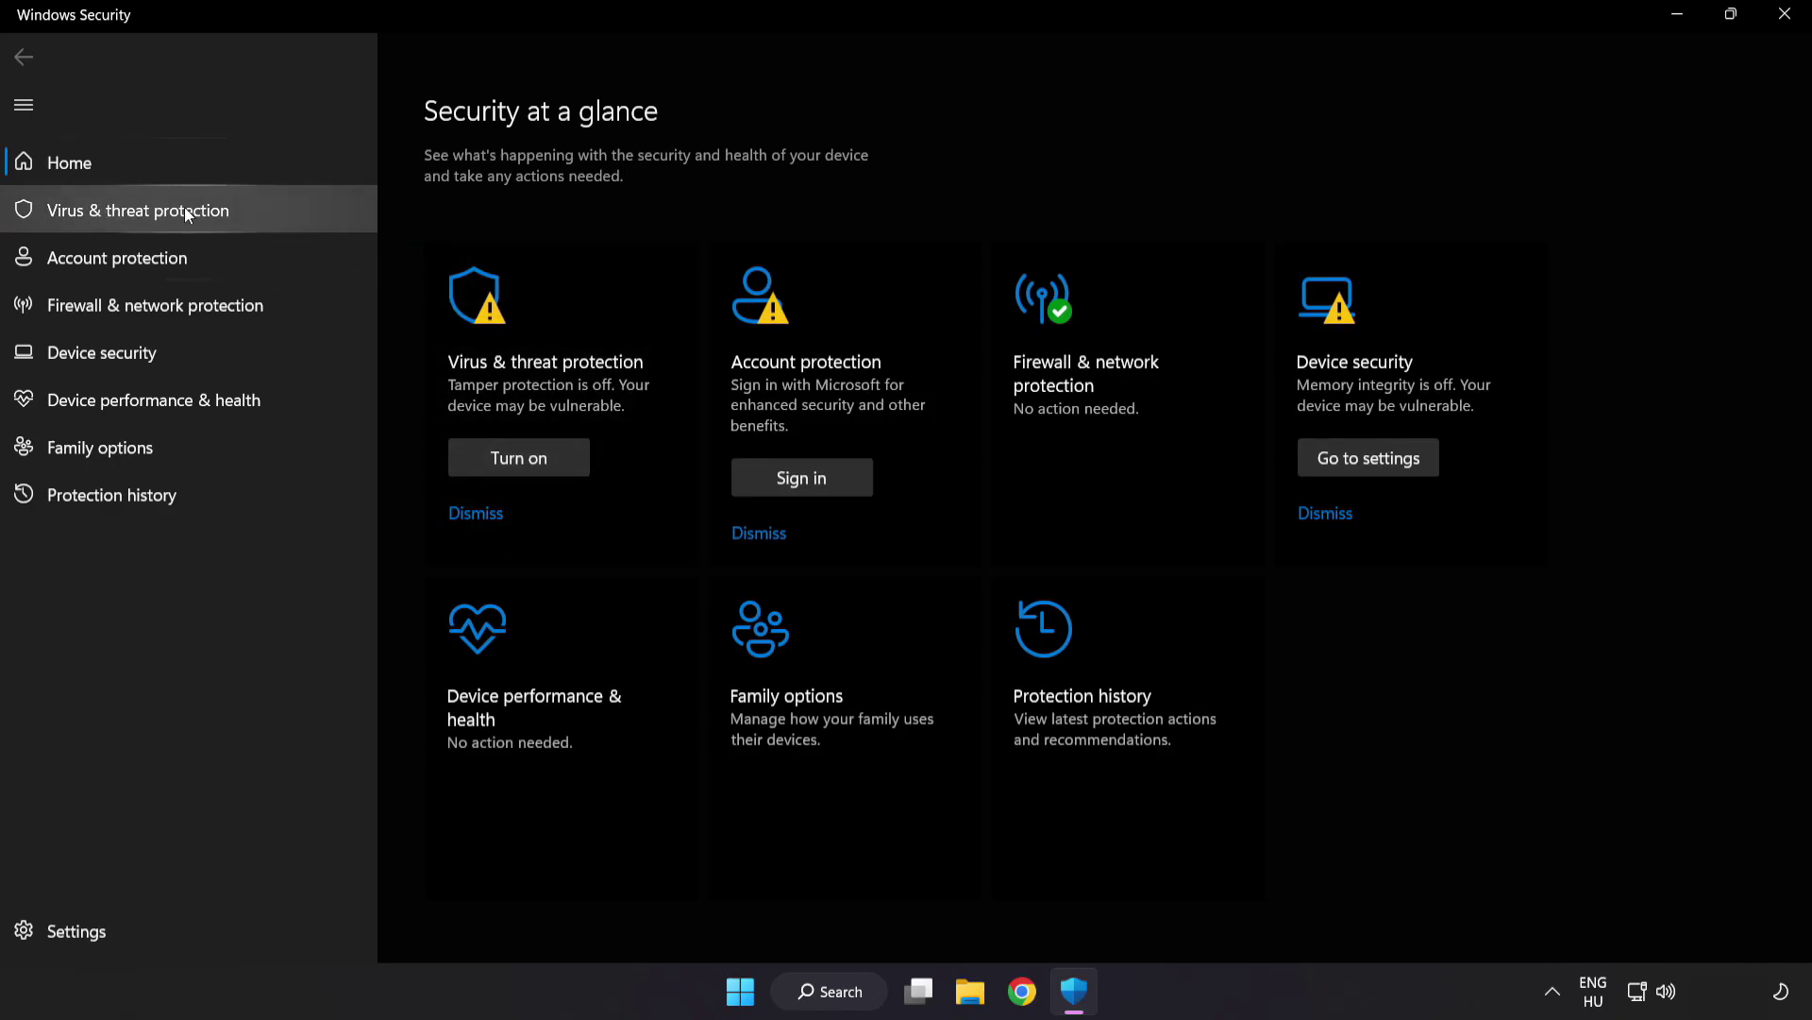
Go through Virus & threat protection settings to Defender's Add or remove exclusions page
{"action": "left_click", "coordinate": [275, 215]}
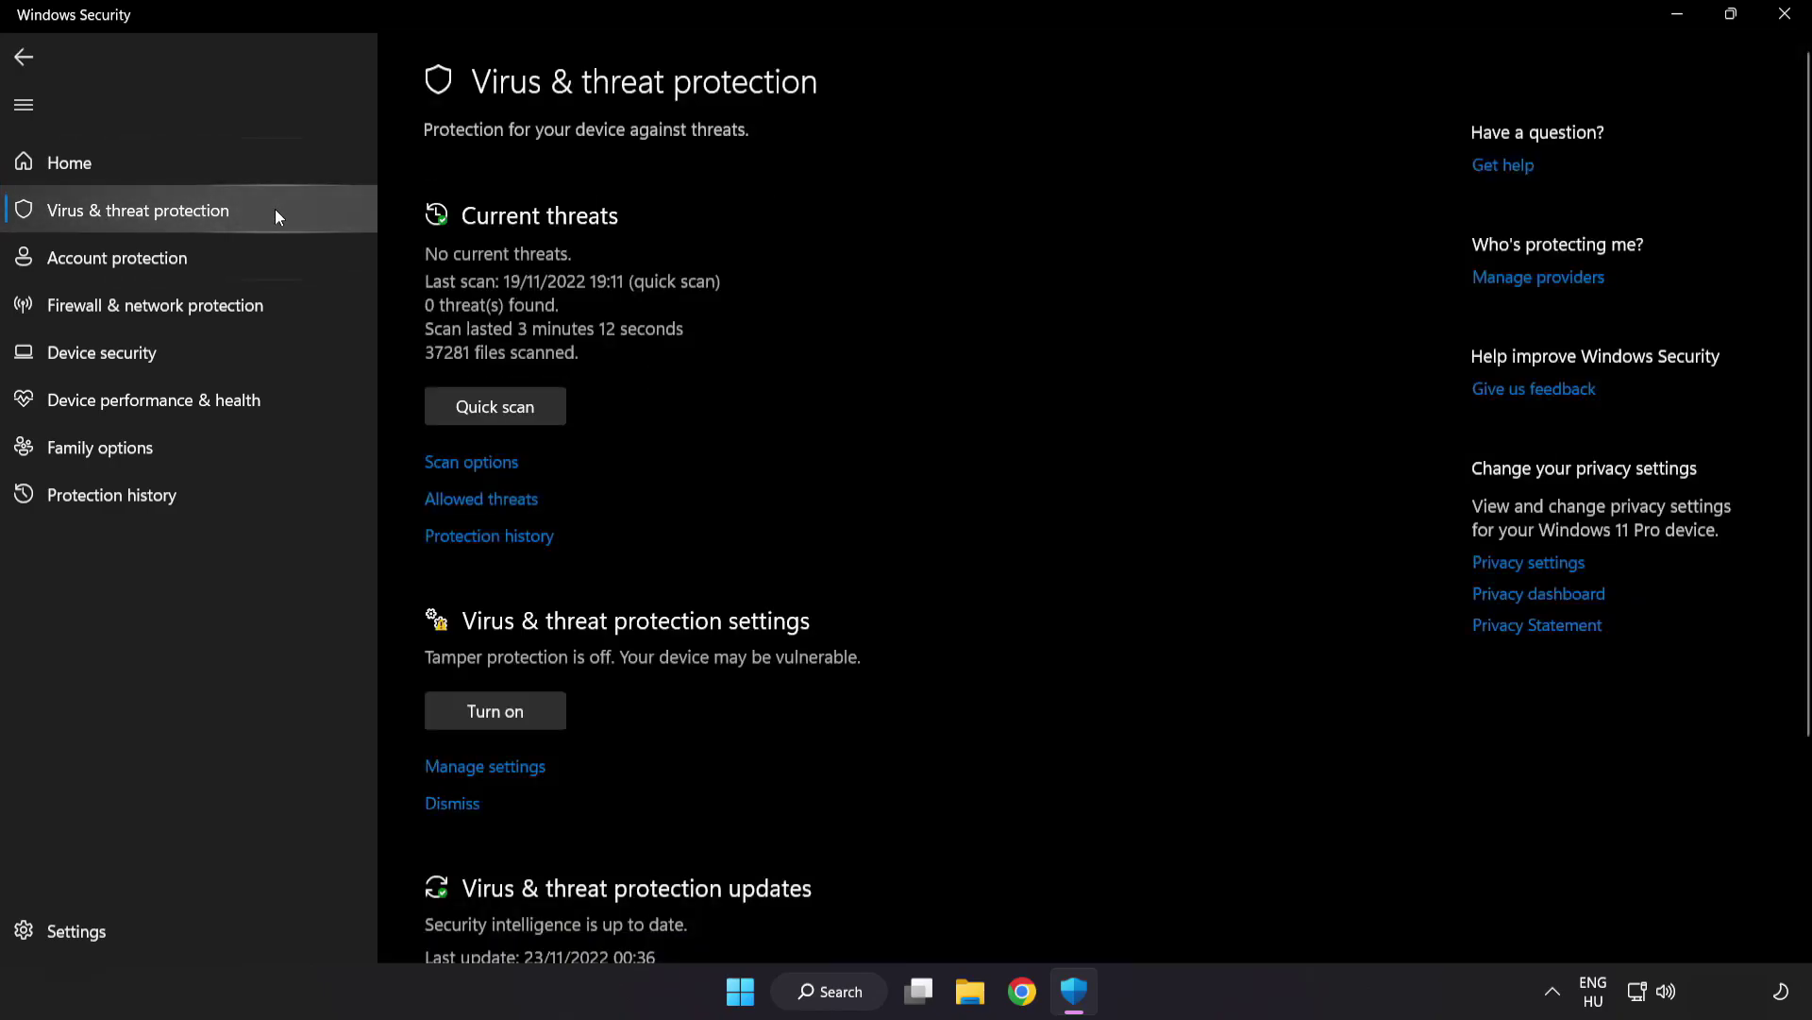
{"action": "scroll", "coordinate": [1144, 278], "scroll_direction": "down", "scroll_amount": 3}
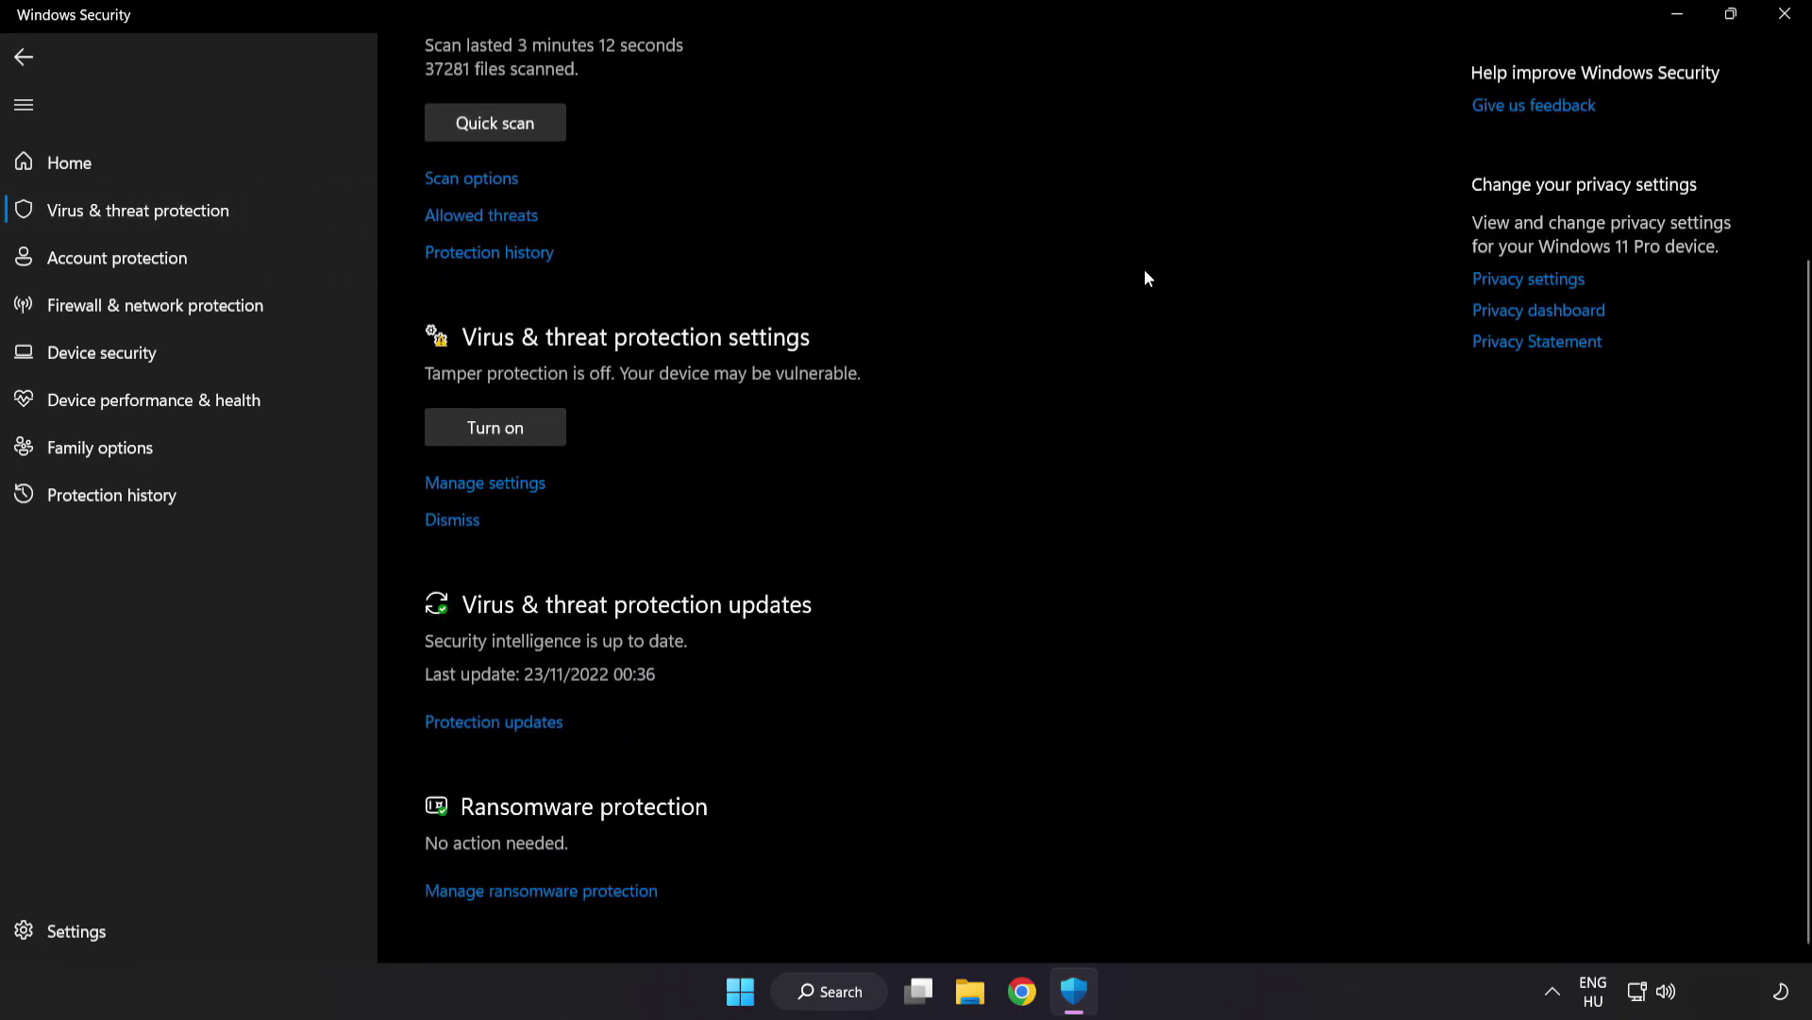
{"action": "left_click", "coordinate": [498, 484]}
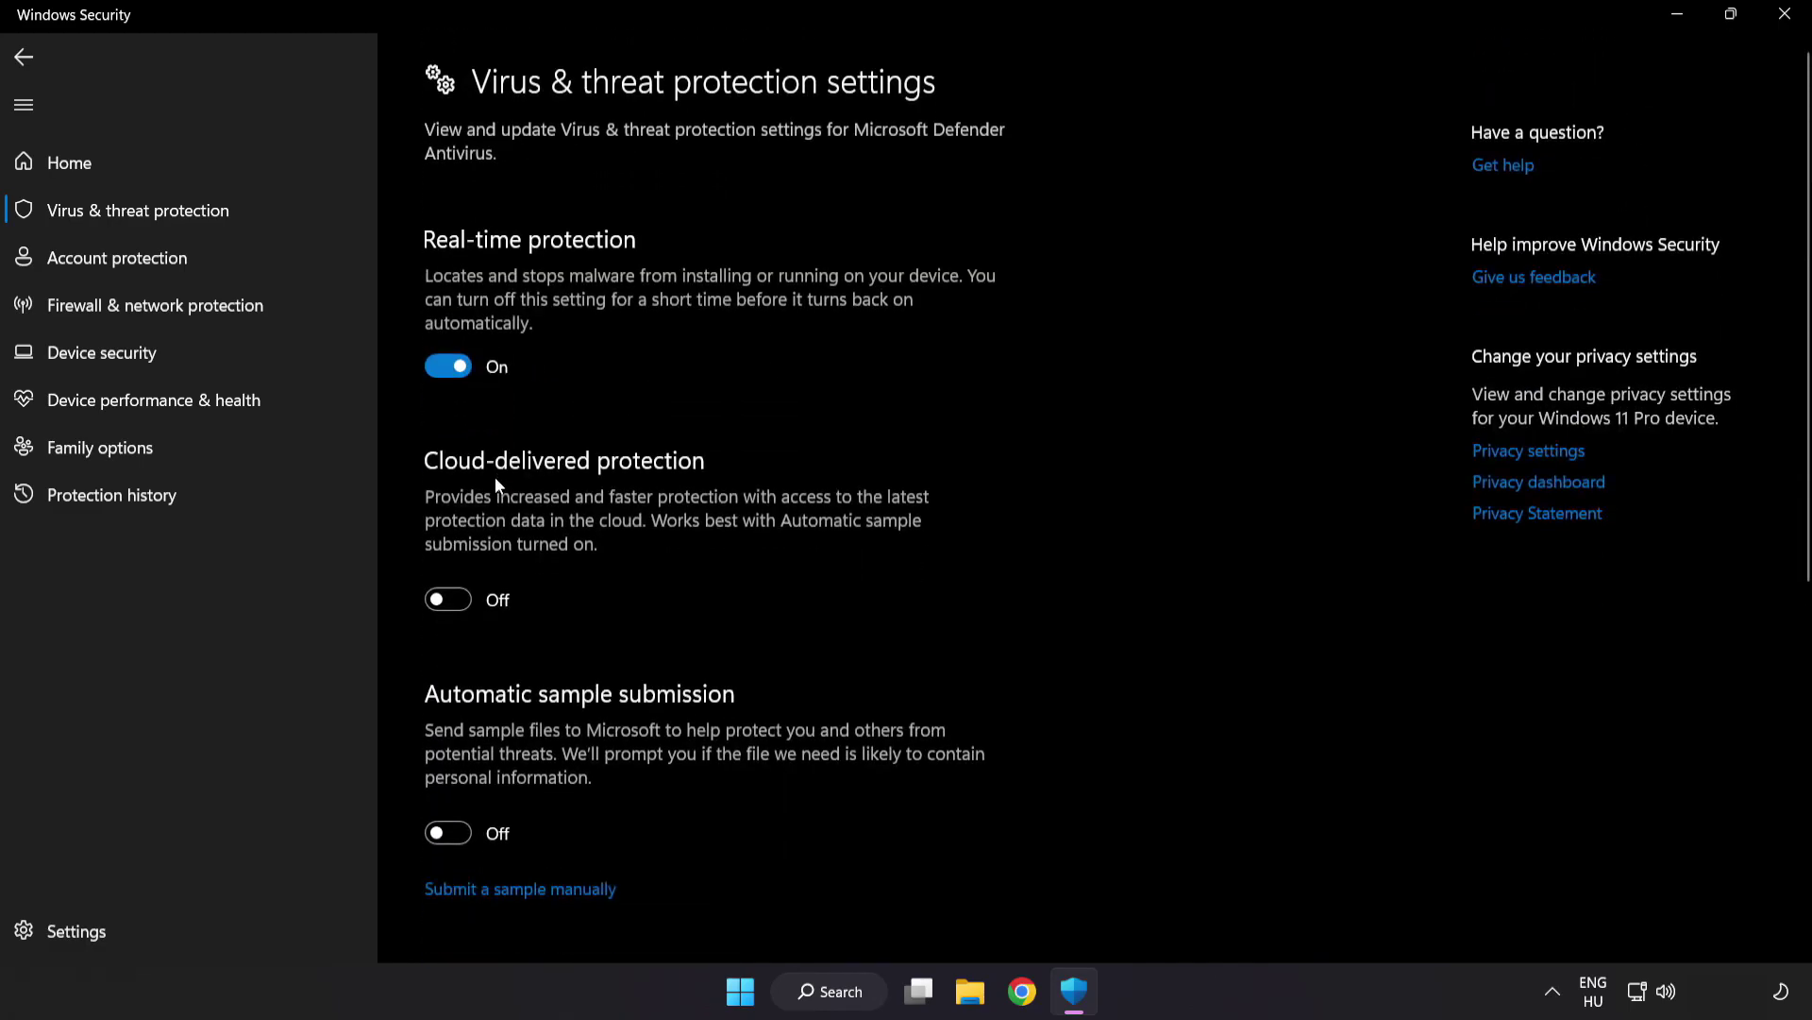
{"action": "scroll", "coordinate": [1054, 495], "scroll_direction": "down", "scroll_amount": 7}
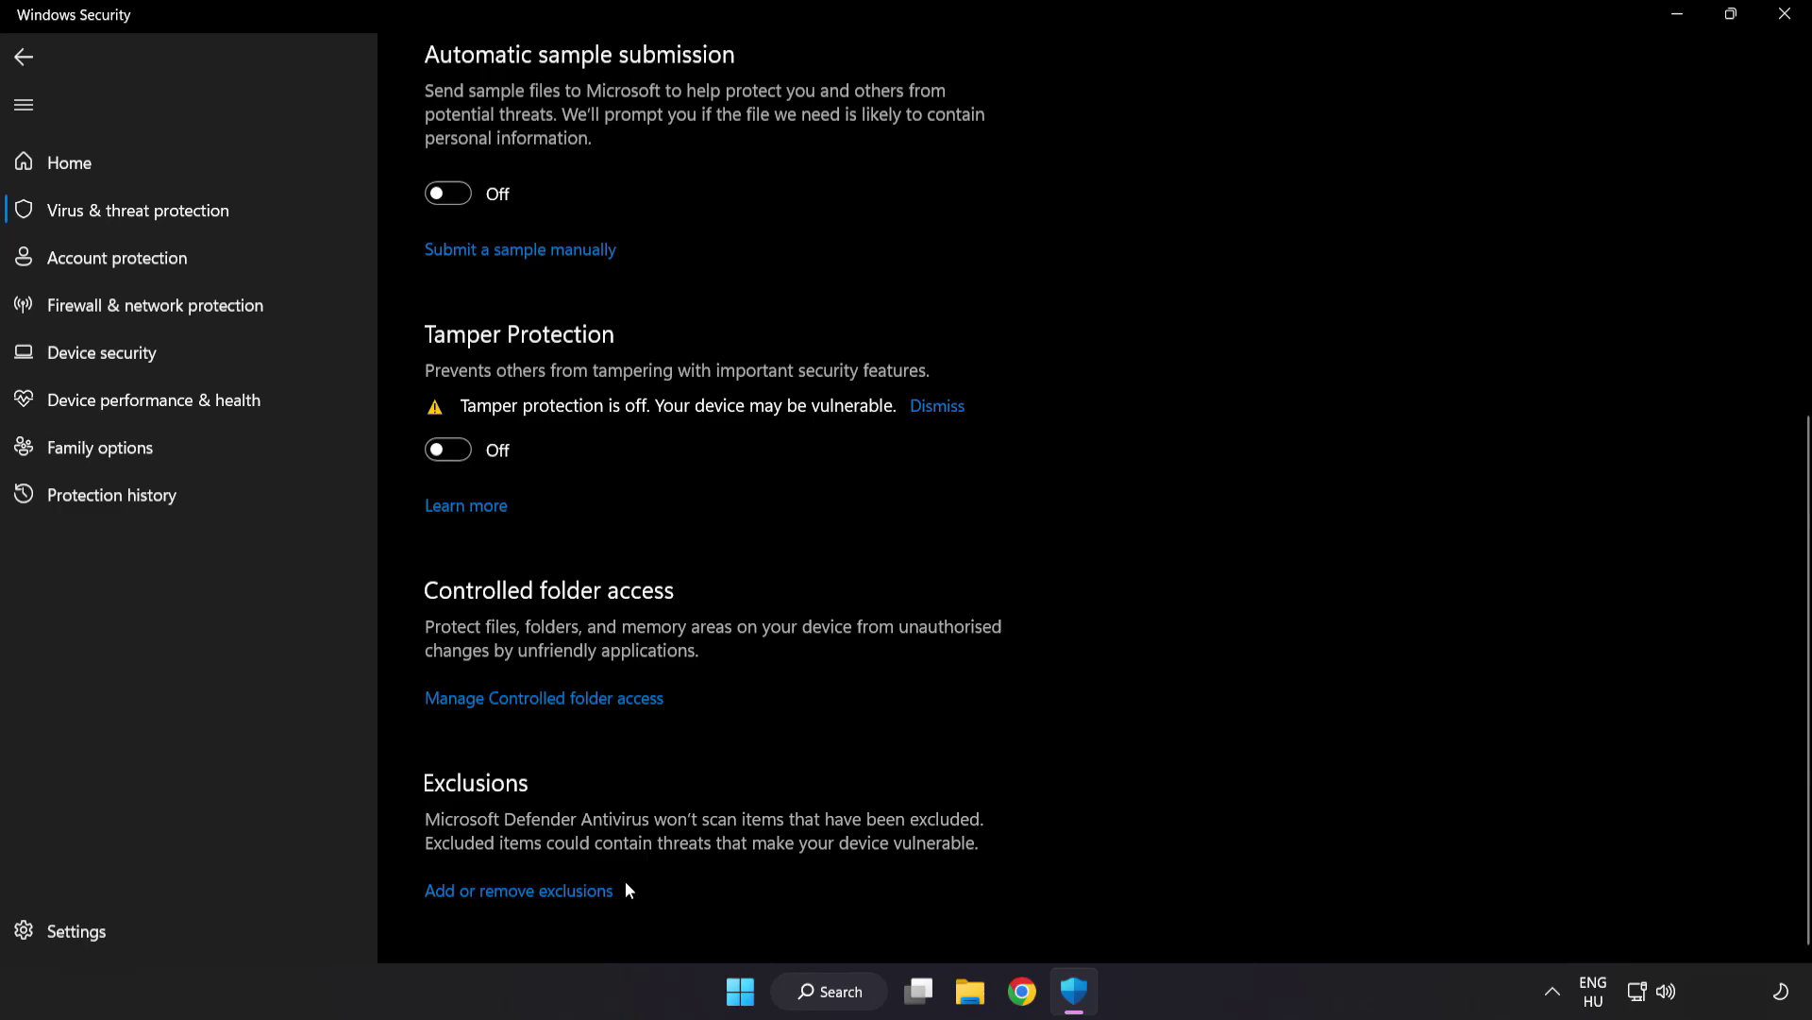
{"action": "left_click", "coordinate": [525, 892]}
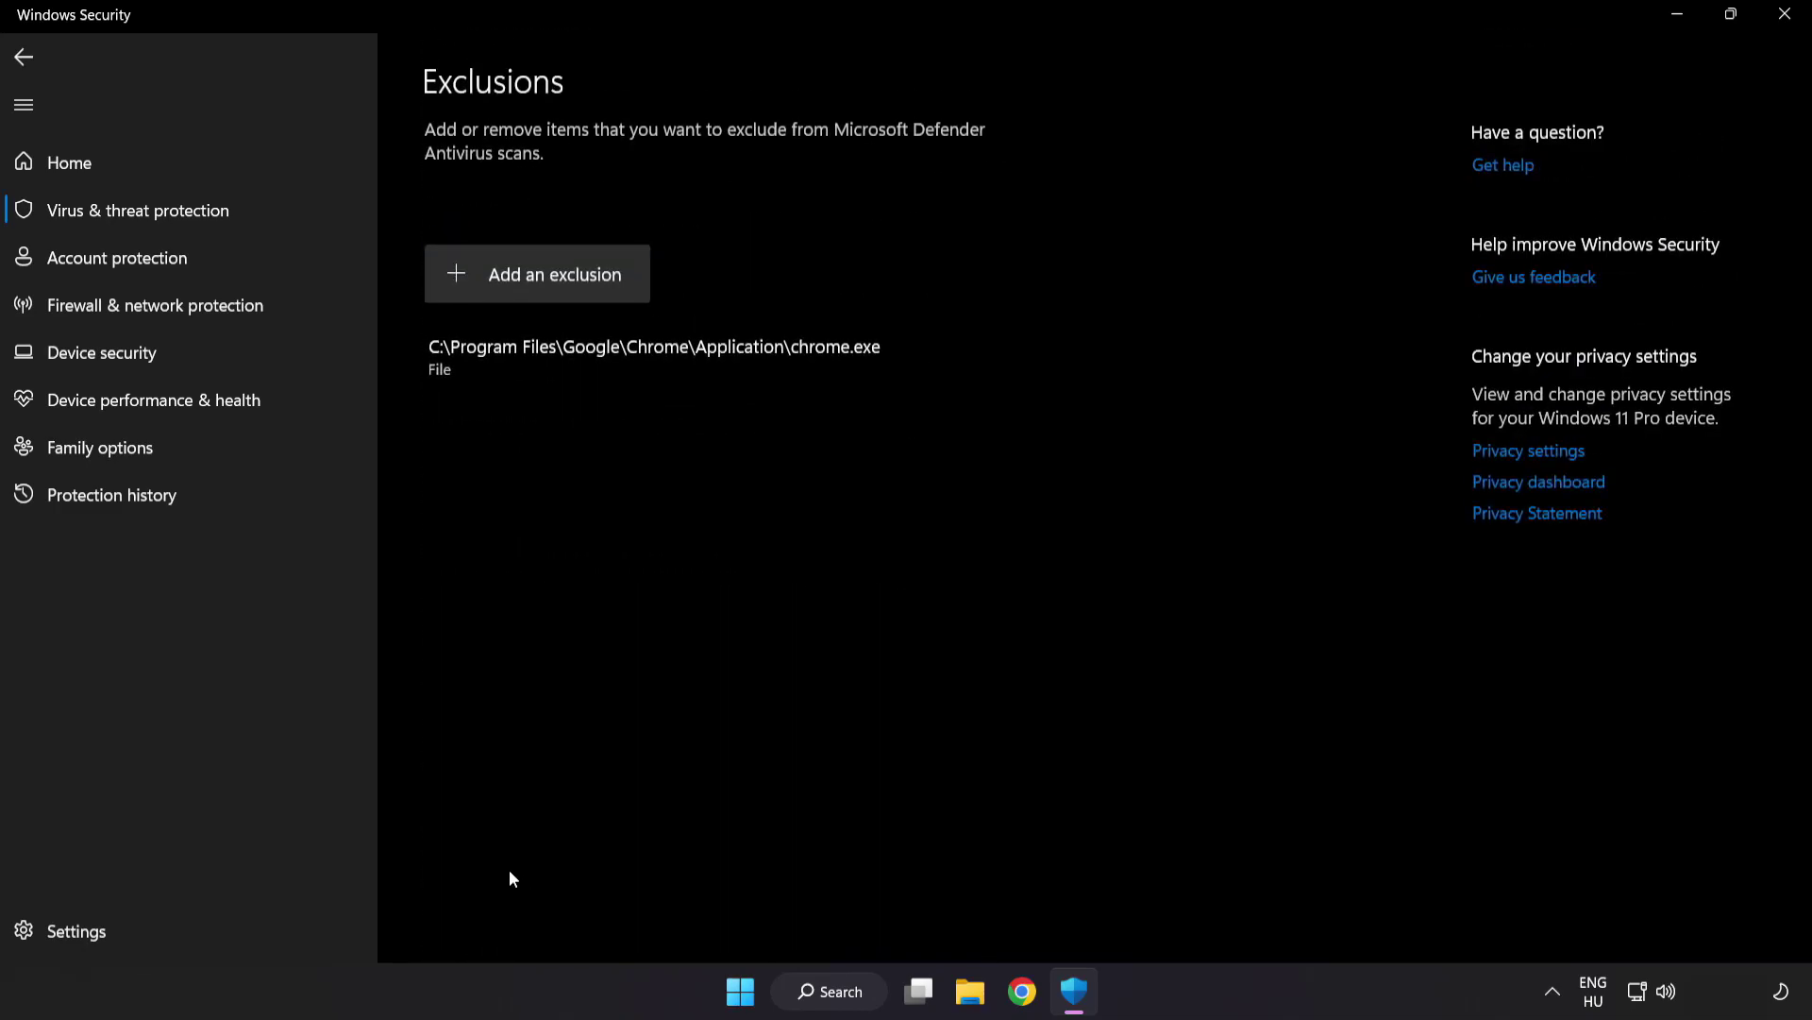
Add the shortcut in C:\Program Files (x86)\NOT WORKING APP as a file exclusion
{"action": "left_click", "coordinate": [542, 293]}
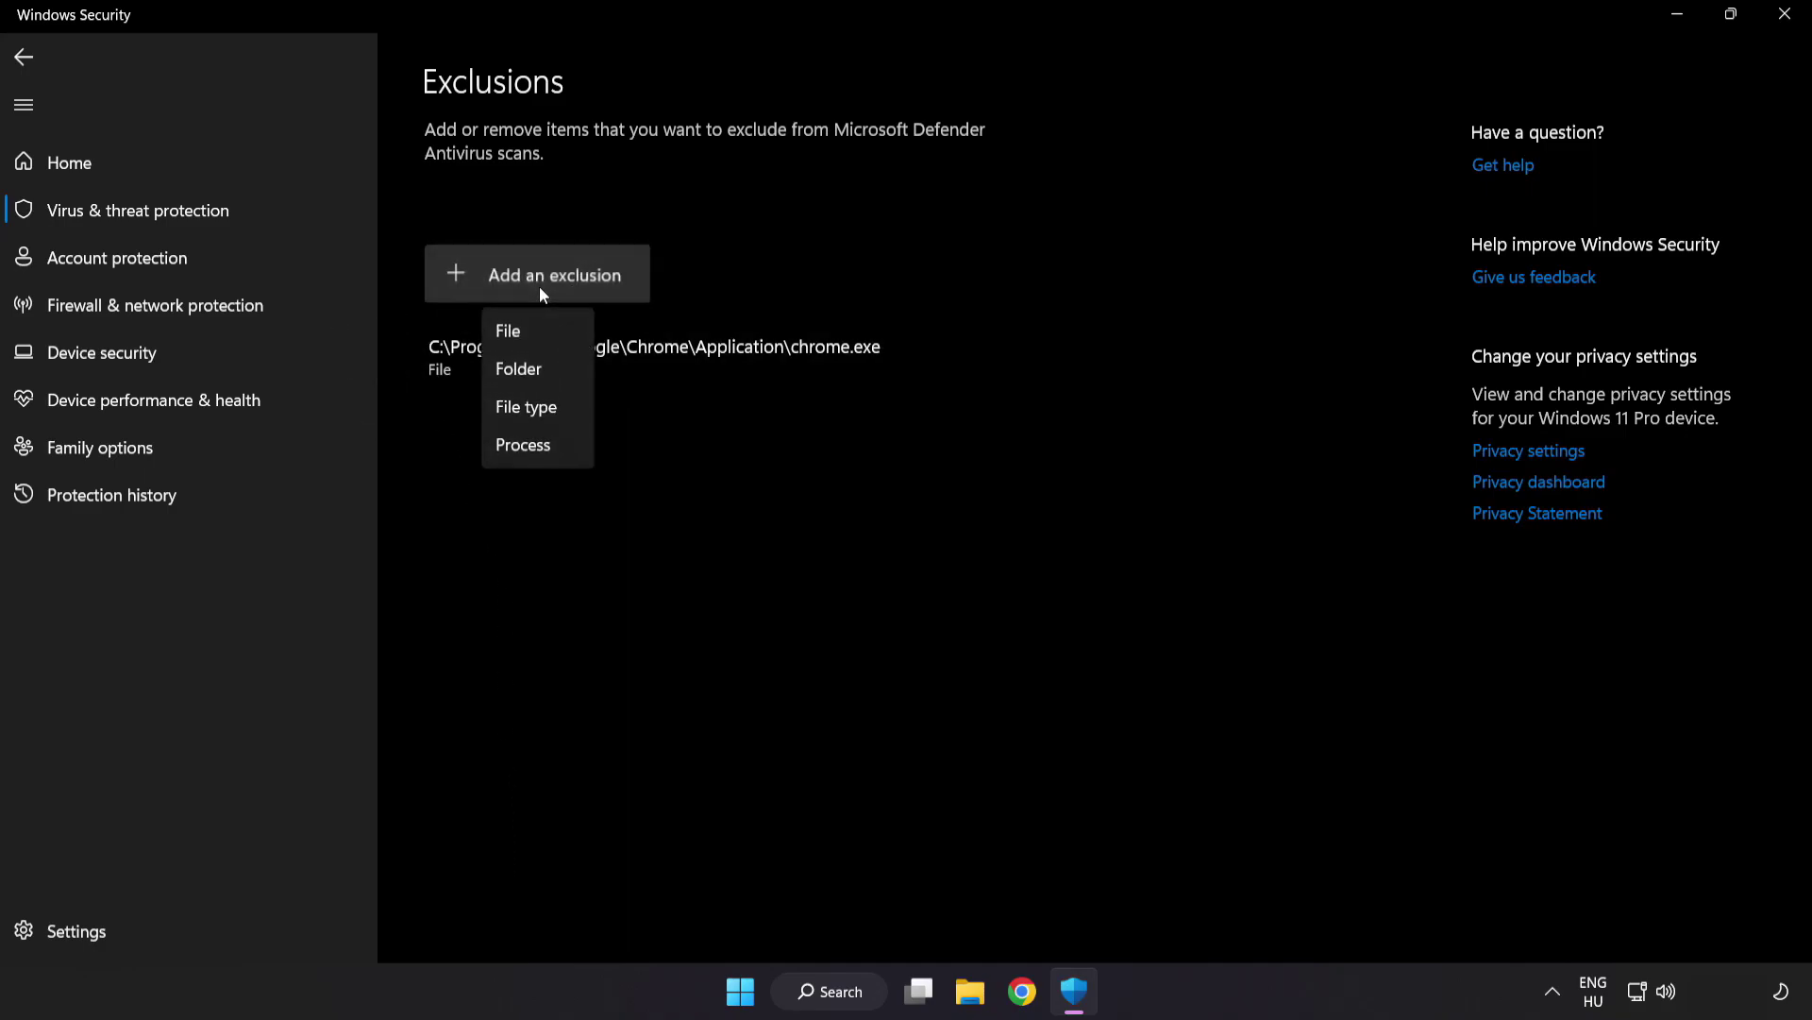
{"action": "left_click", "coordinate": [528, 336]}
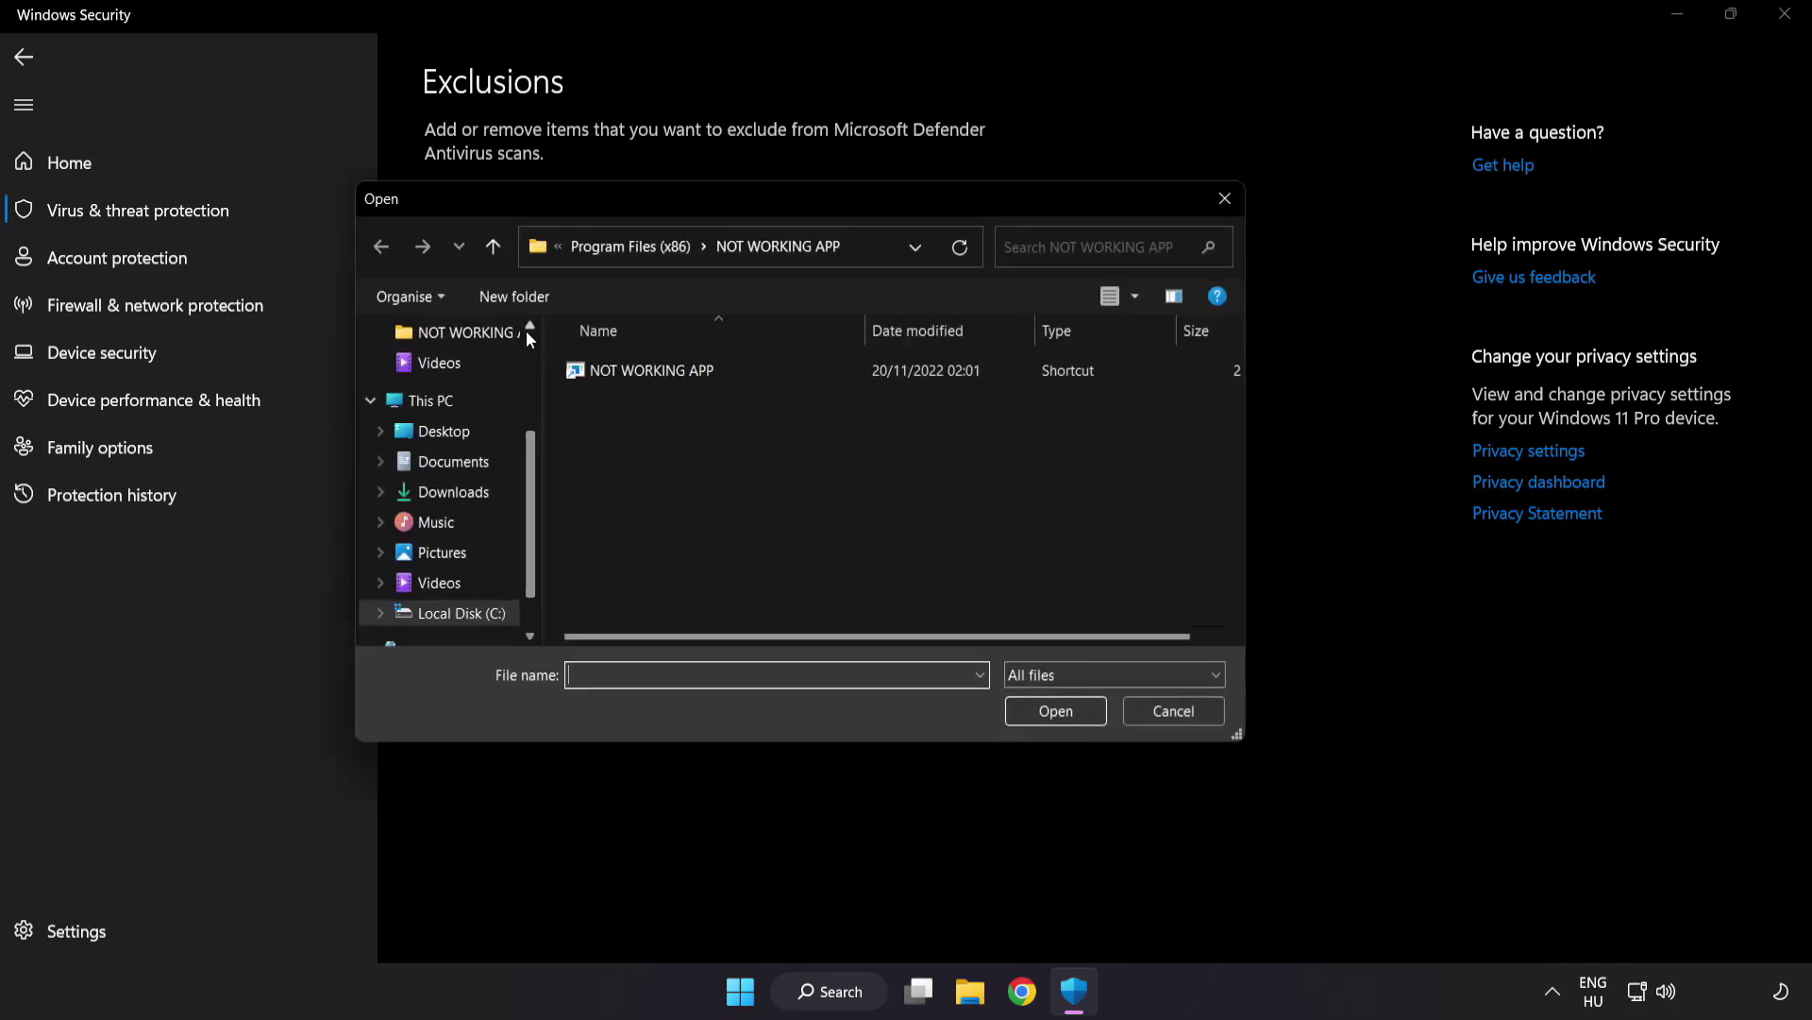
{"action": "left_click", "coordinate": [579, 253]}
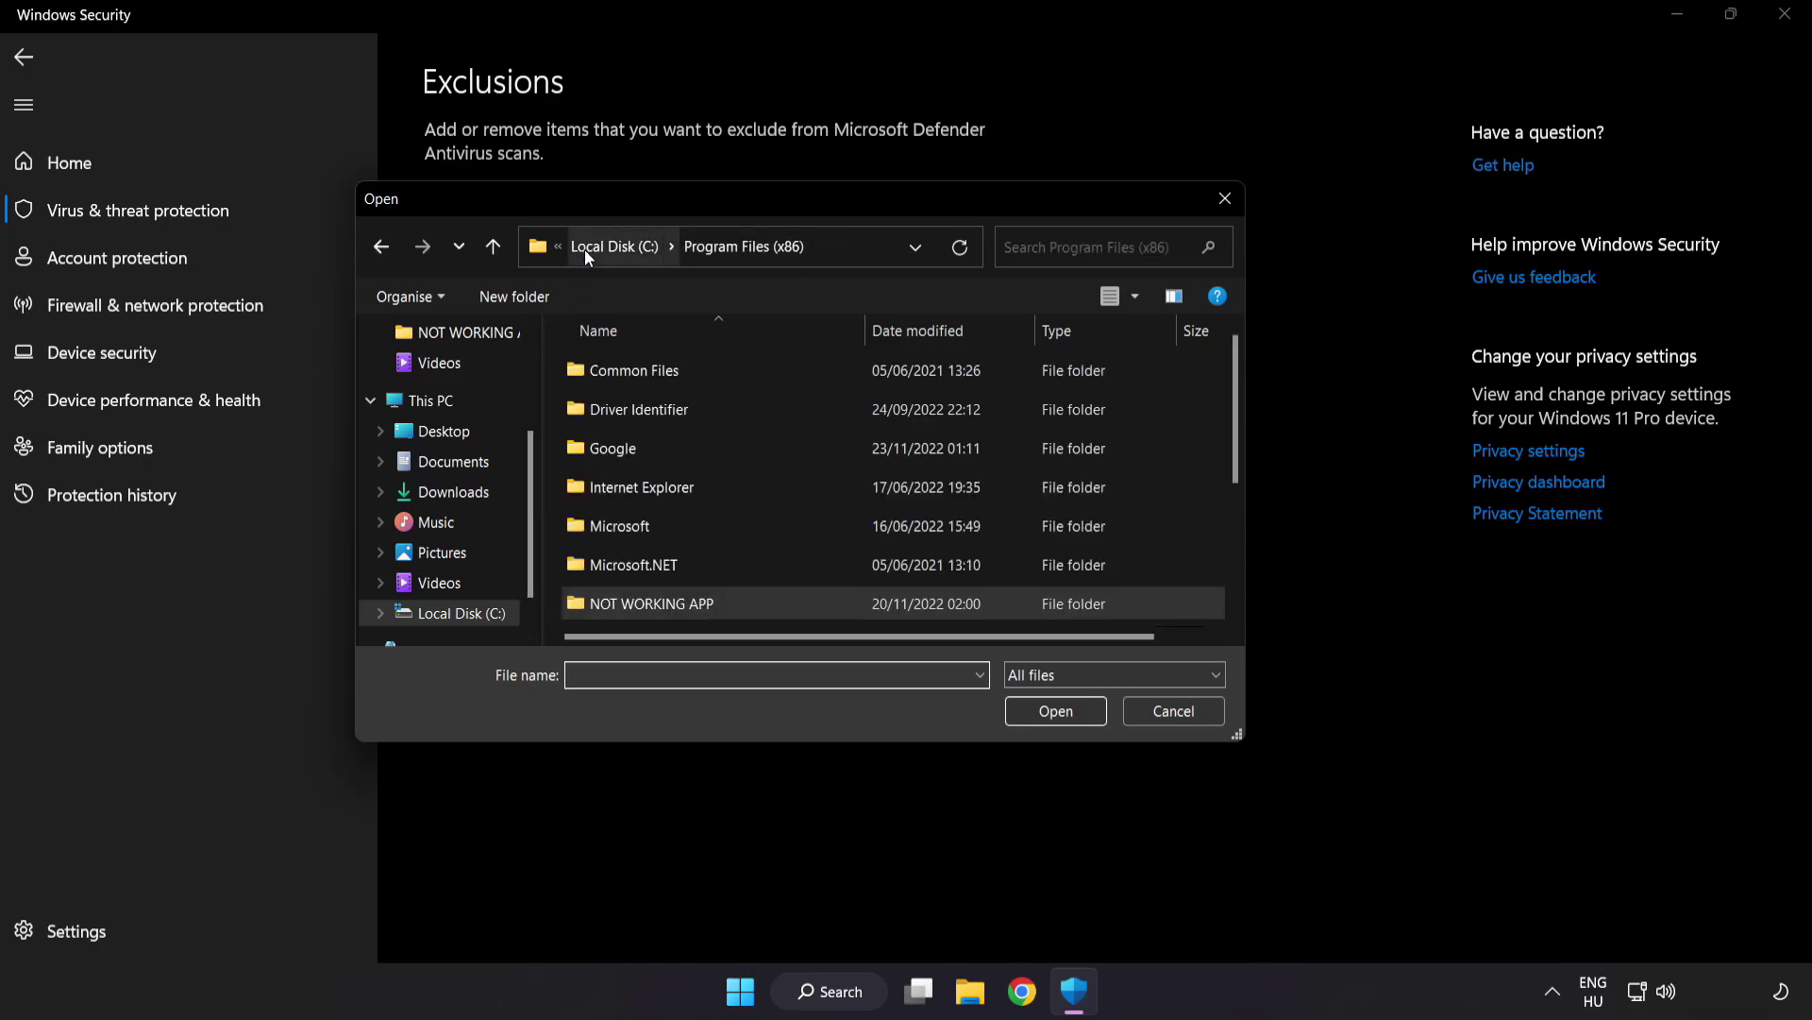
{"action": "left_click", "coordinate": [586, 249]}
{"action": "left_click", "coordinate": [594, 248]}
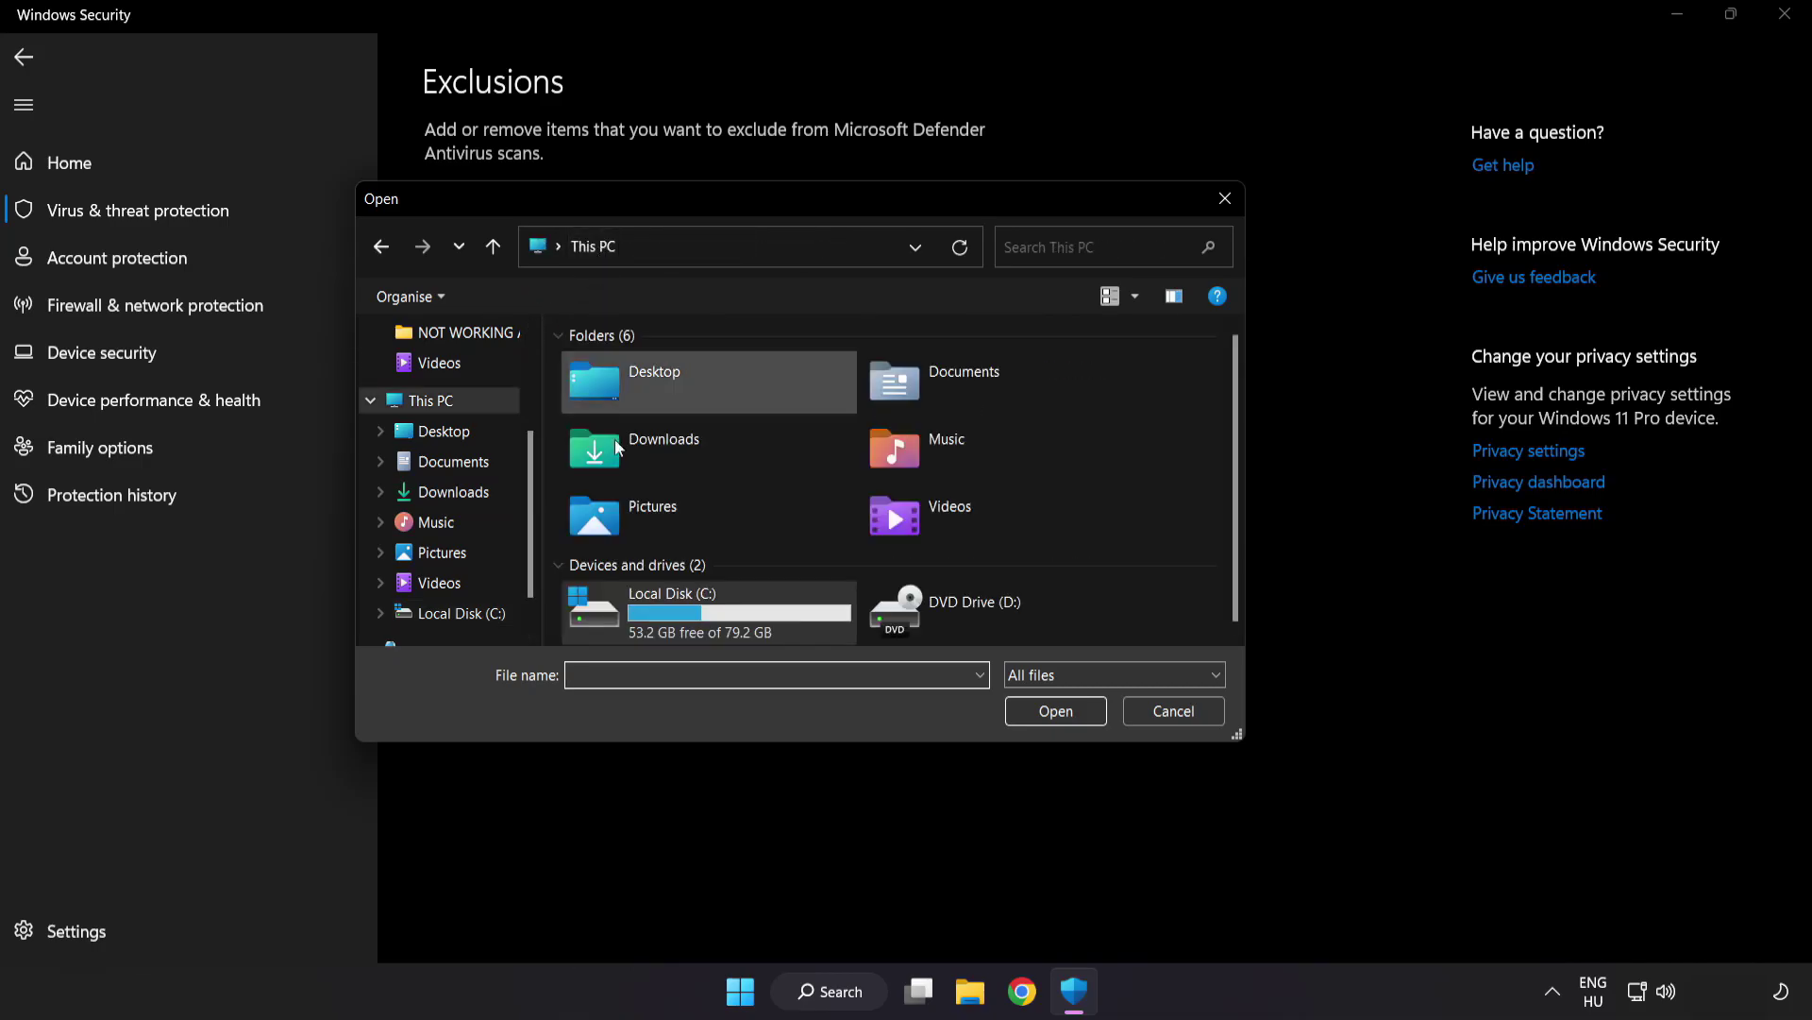
{"action": "double_click", "coordinate": [676, 618]}
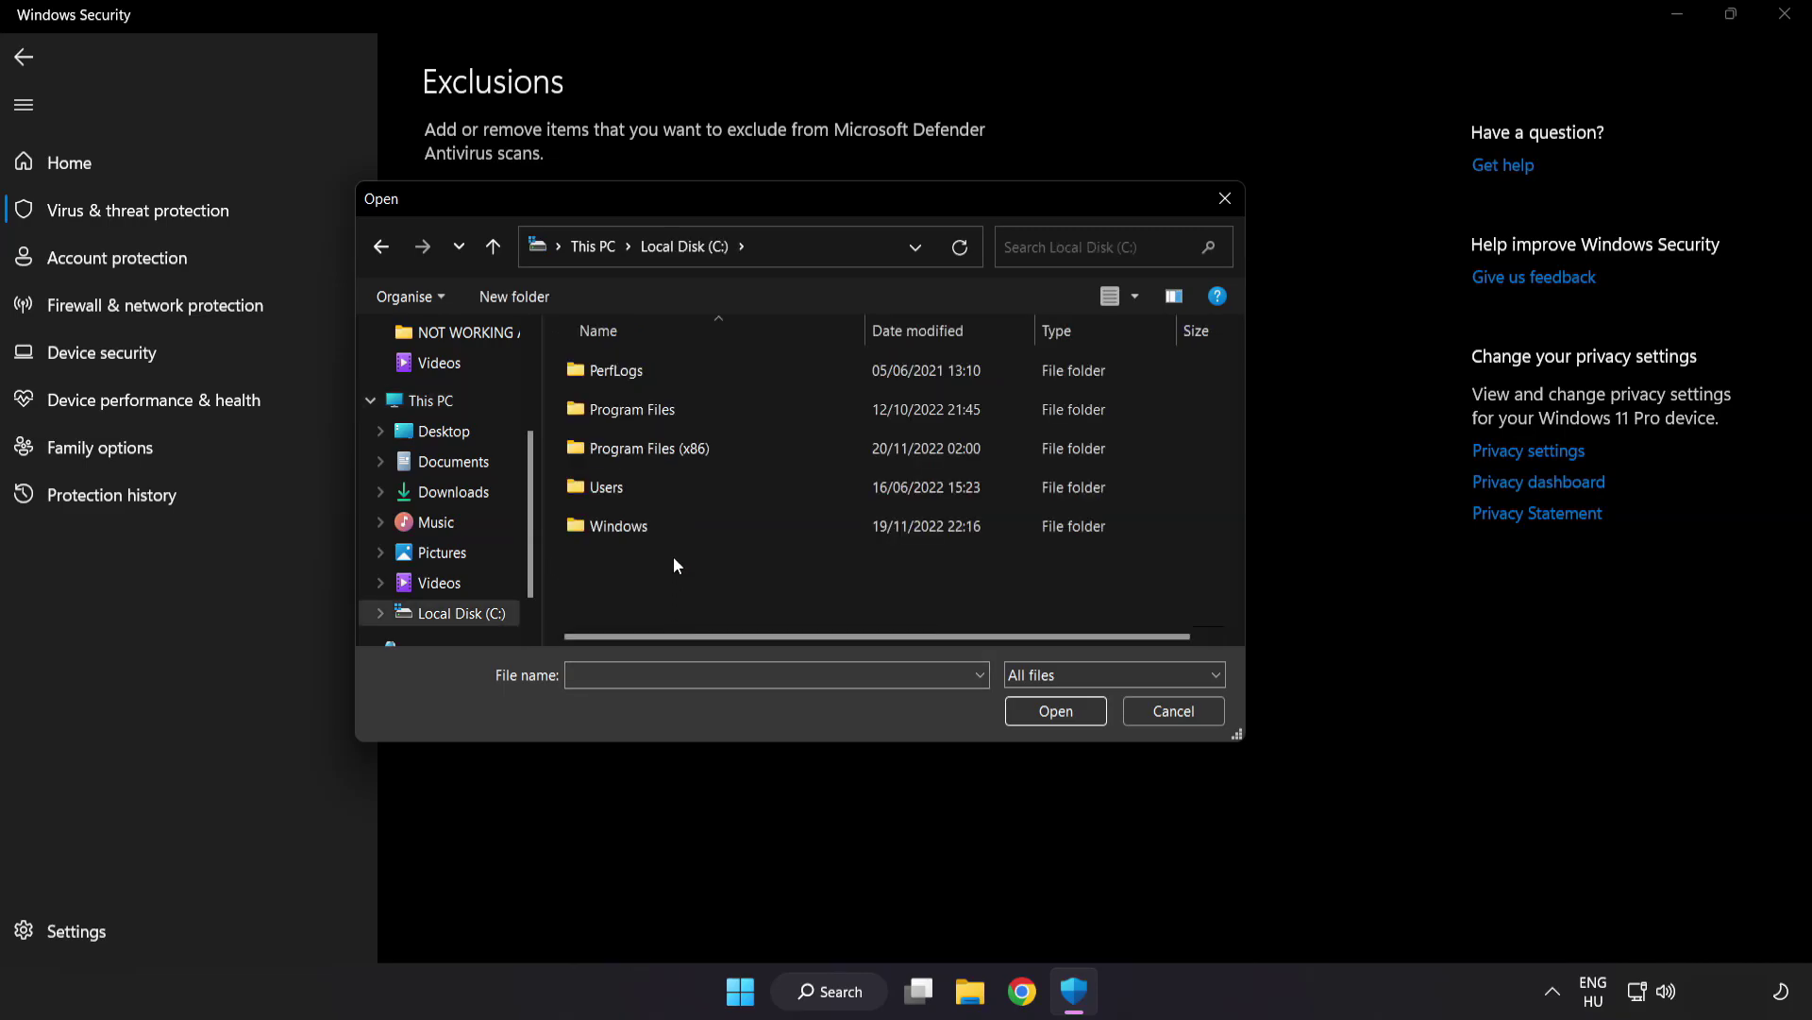
{"action": "double_click", "coordinate": [697, 445]}
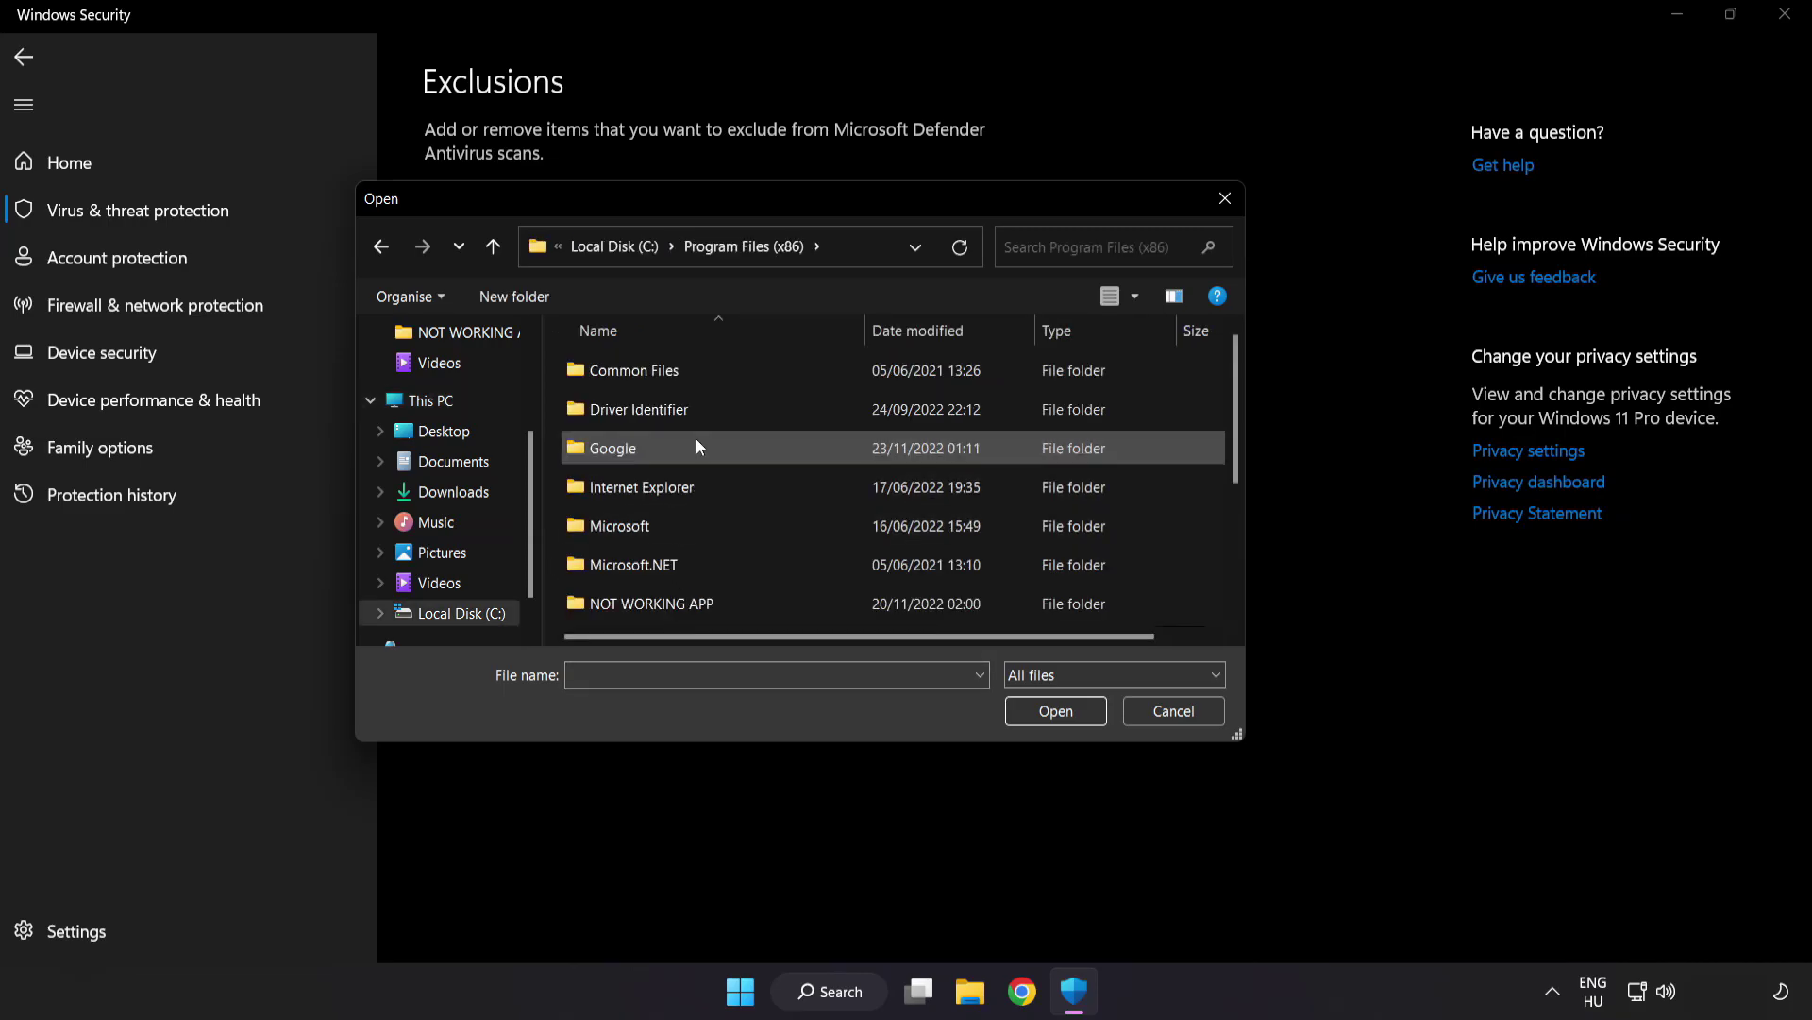
{"action": "scroll", "coordinate": [669, 597], "scroll_direction": "down", "scroll_amount": 1}
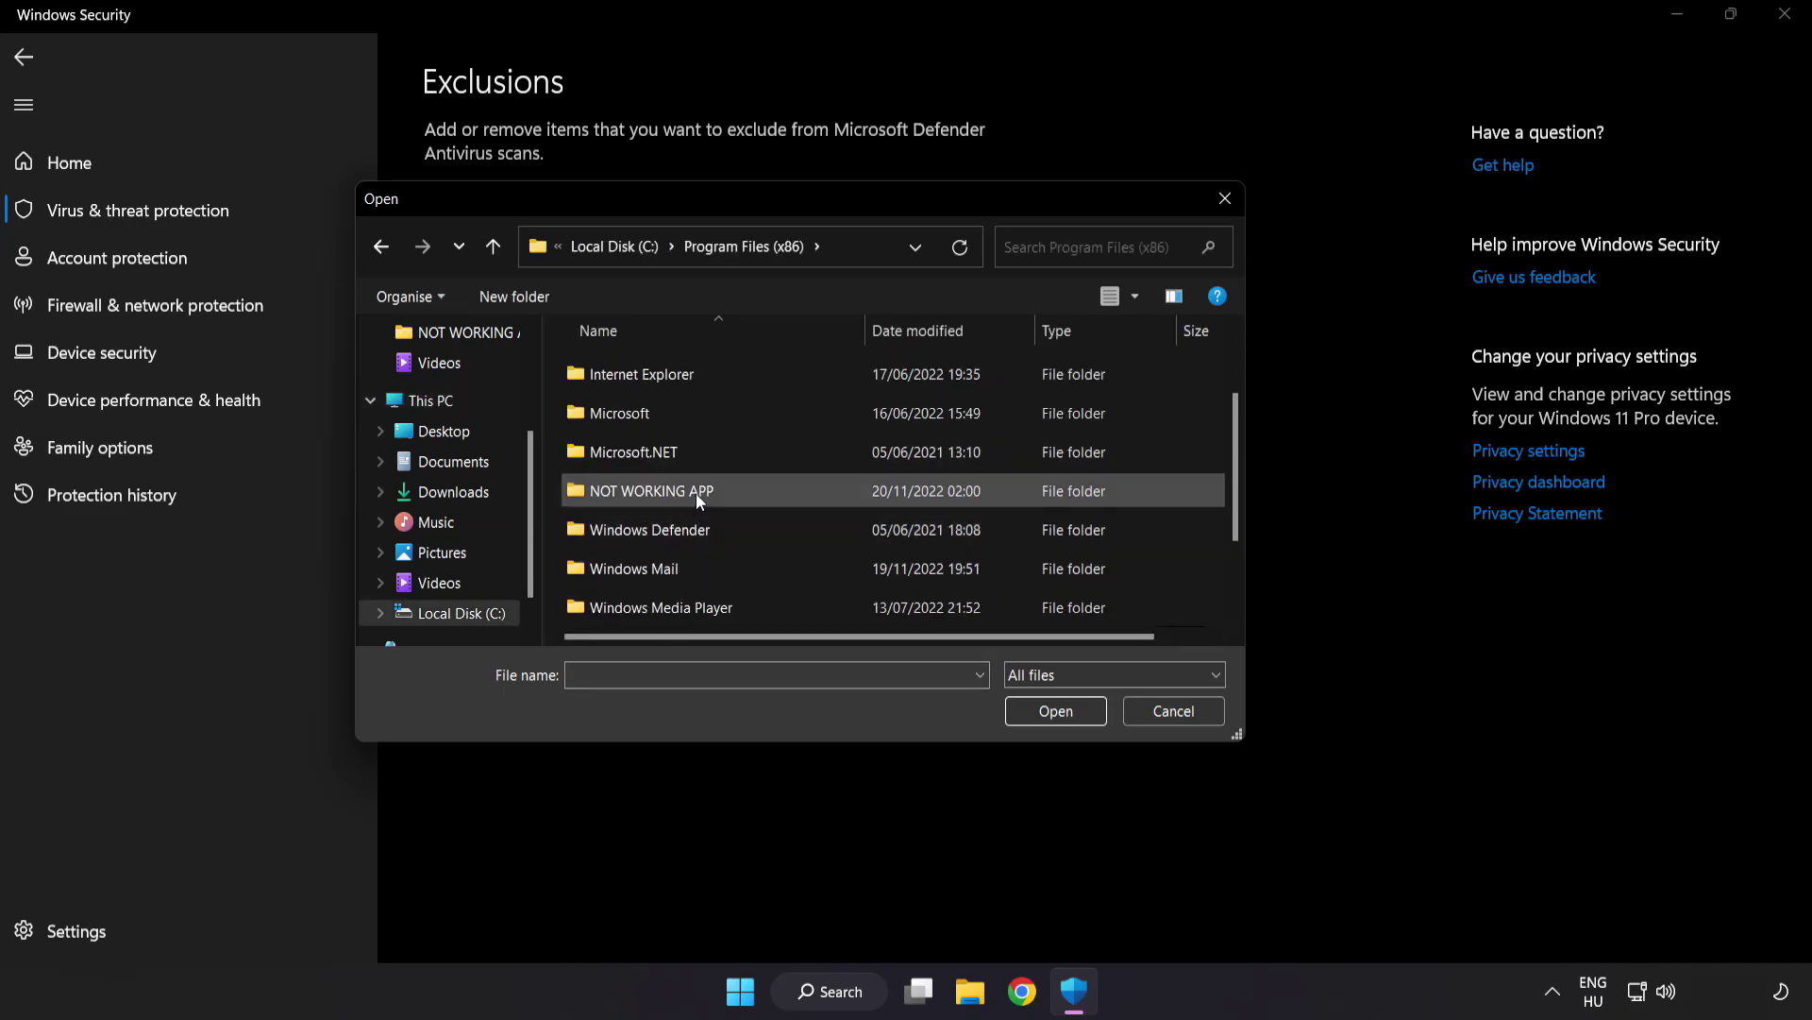
{"action": "double_click", "coordinate": [719, 491]}
{"action": "left_click", "coordinate": [660, 374]}
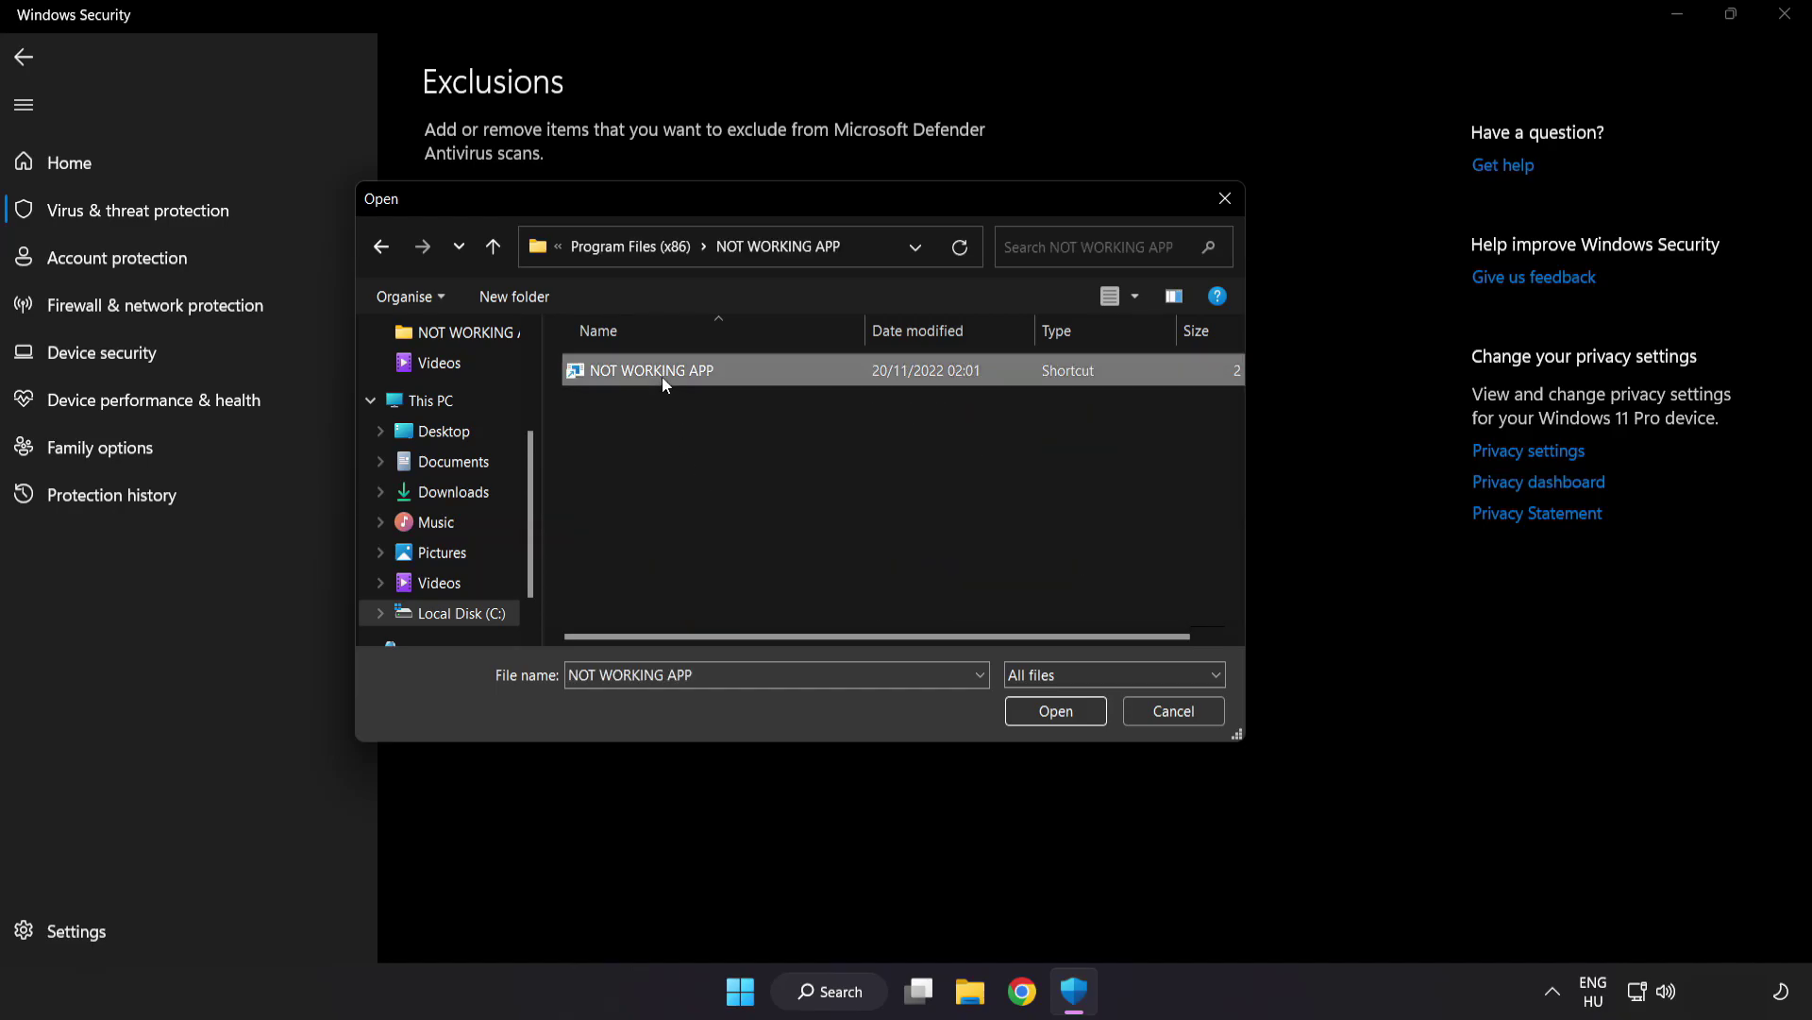
{"action": "left_click", "coordinate": [1059, 719]}
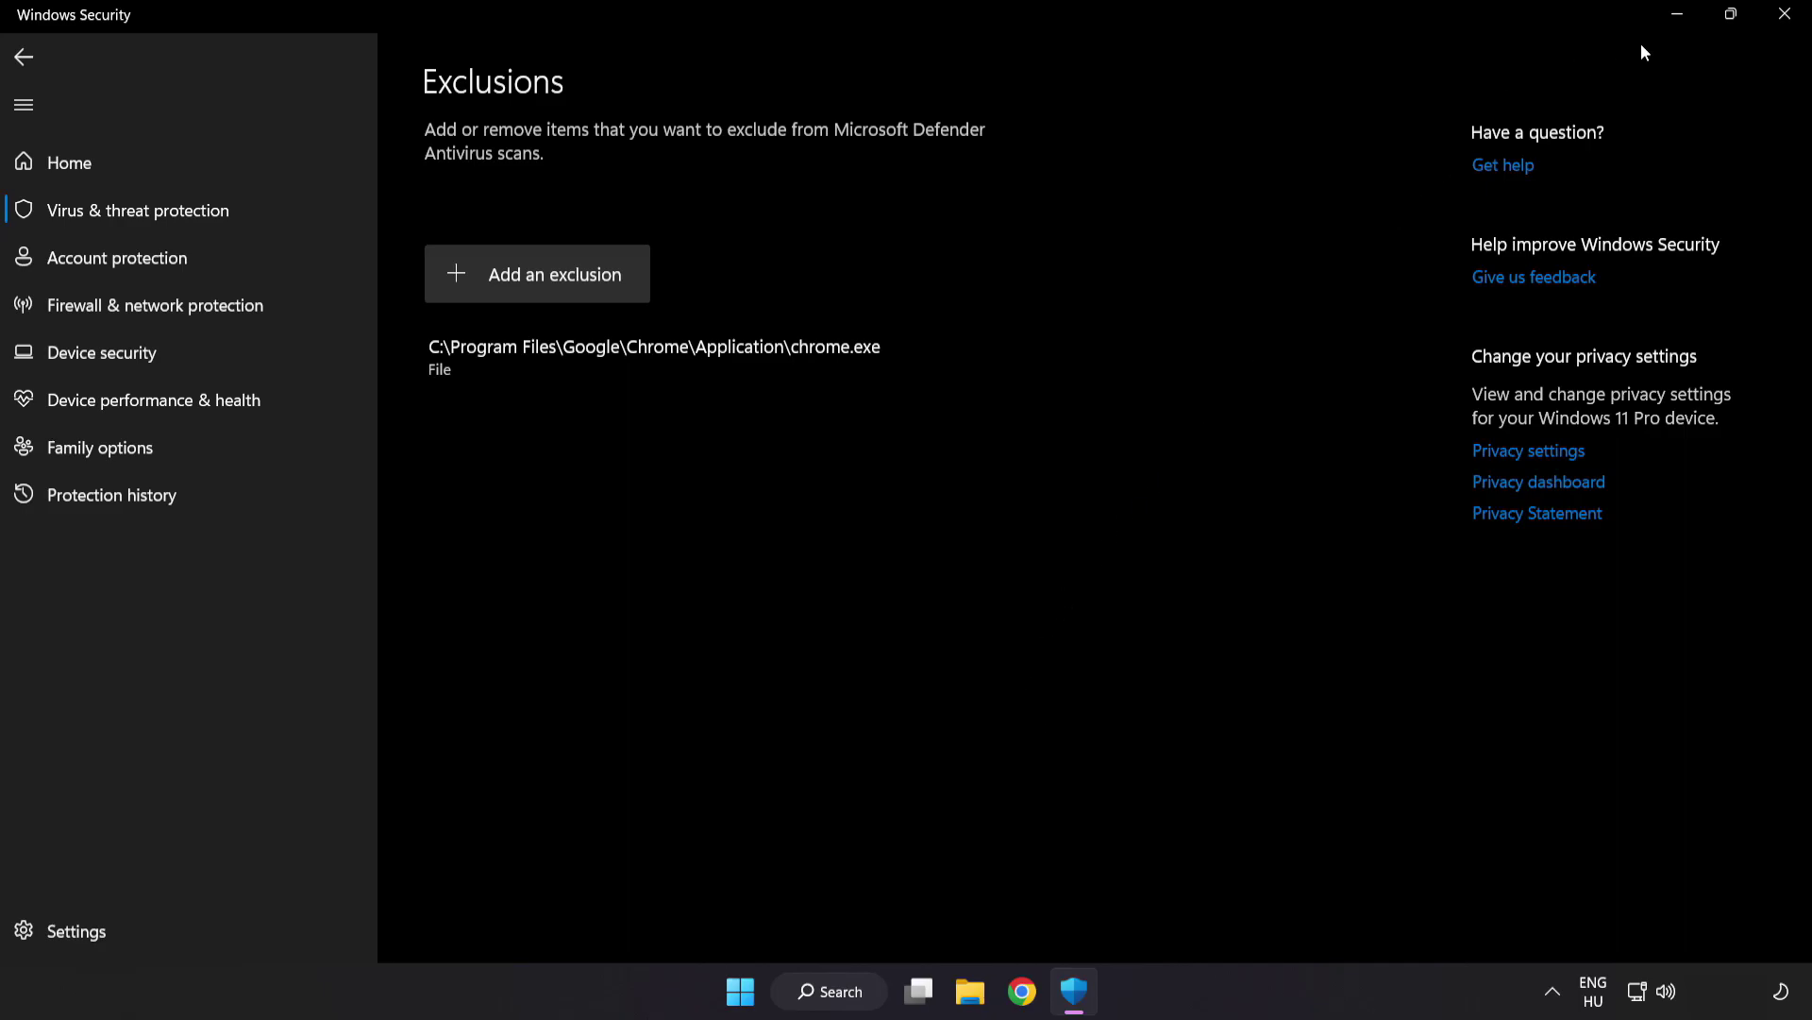
Close Windows Security and show the Start menu's power options for restarting
{"action": "left_click", "coordinate": [1780, 28]}
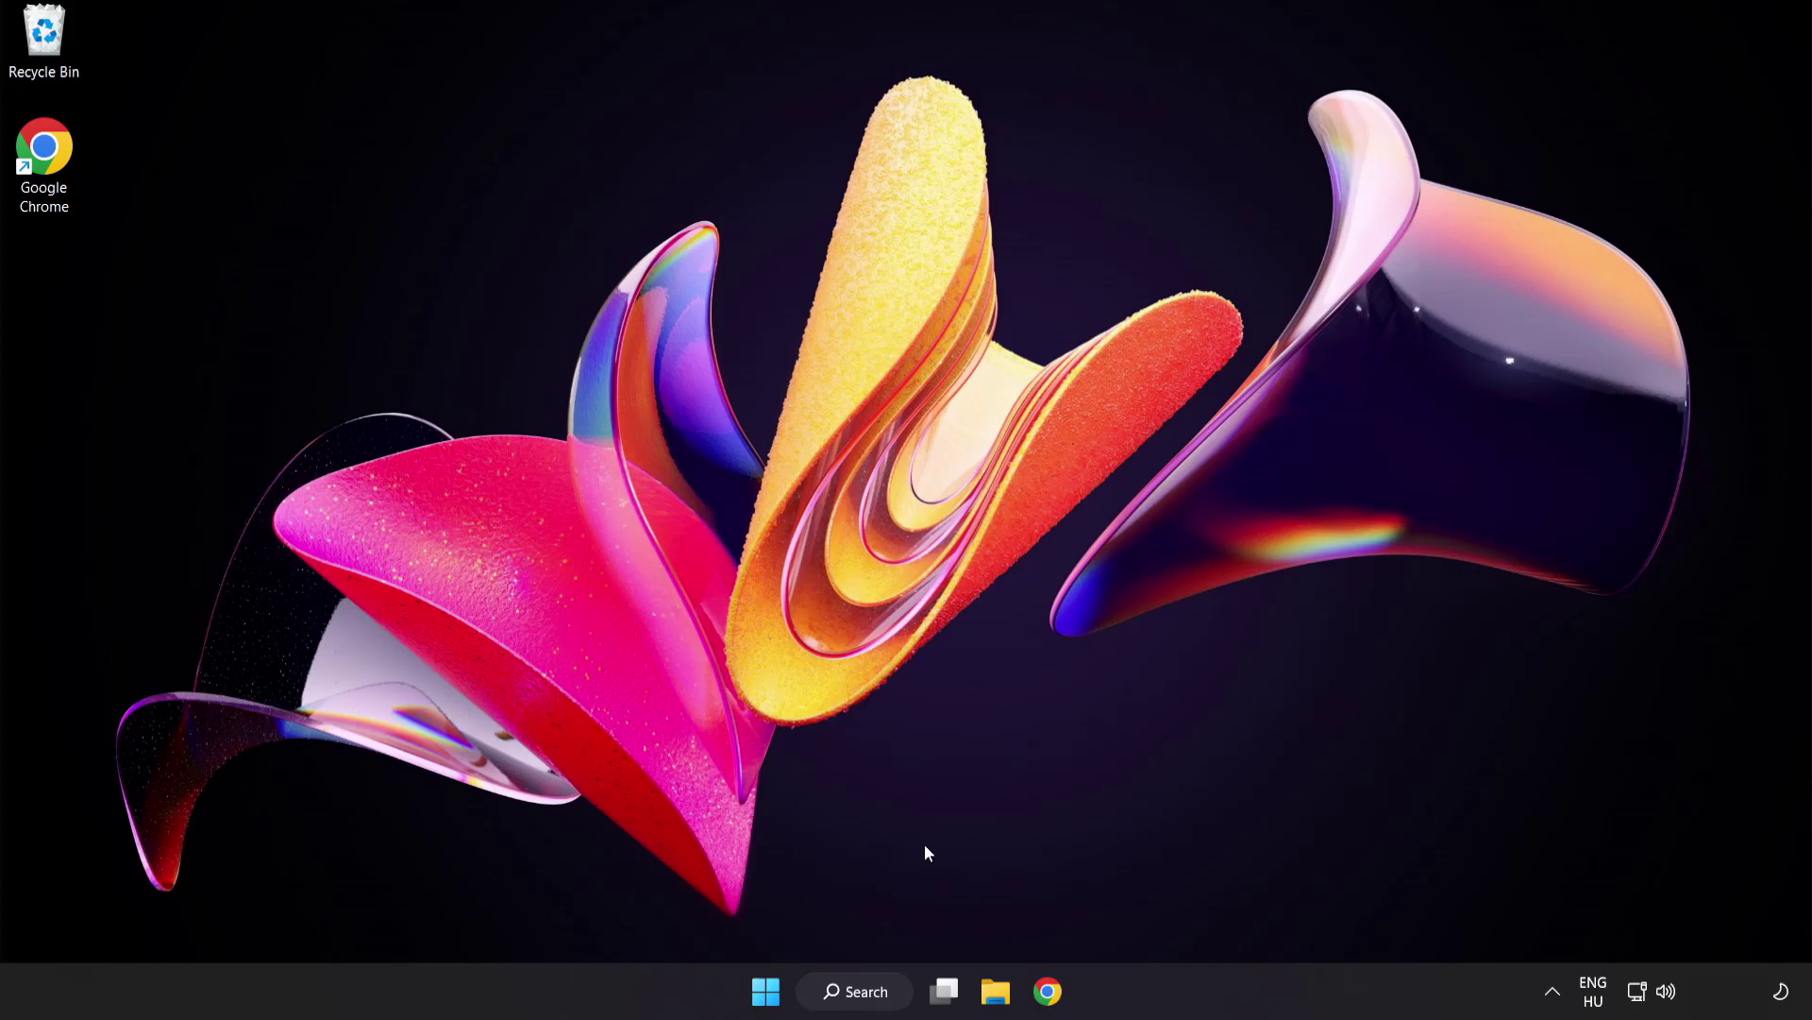
{"action": "left_click", "coordinate": [766, 990]}
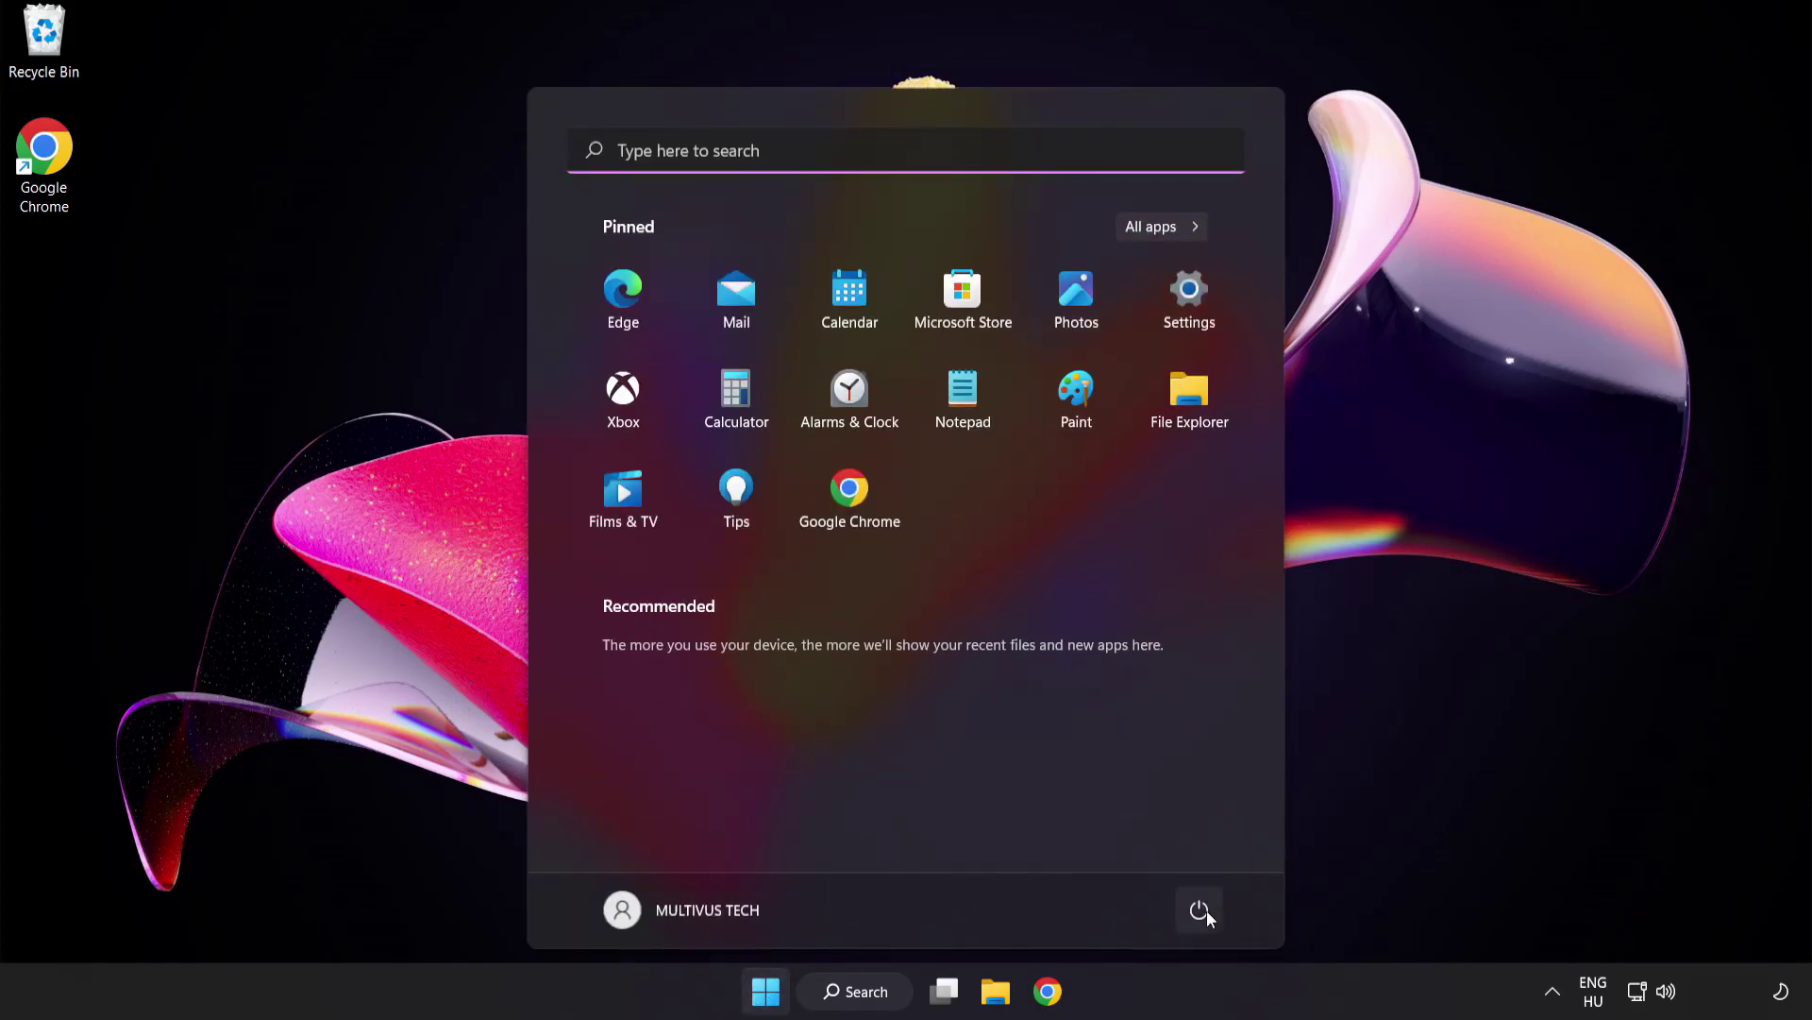
{"action": "left_click", "coordinate": [1200, 909]}
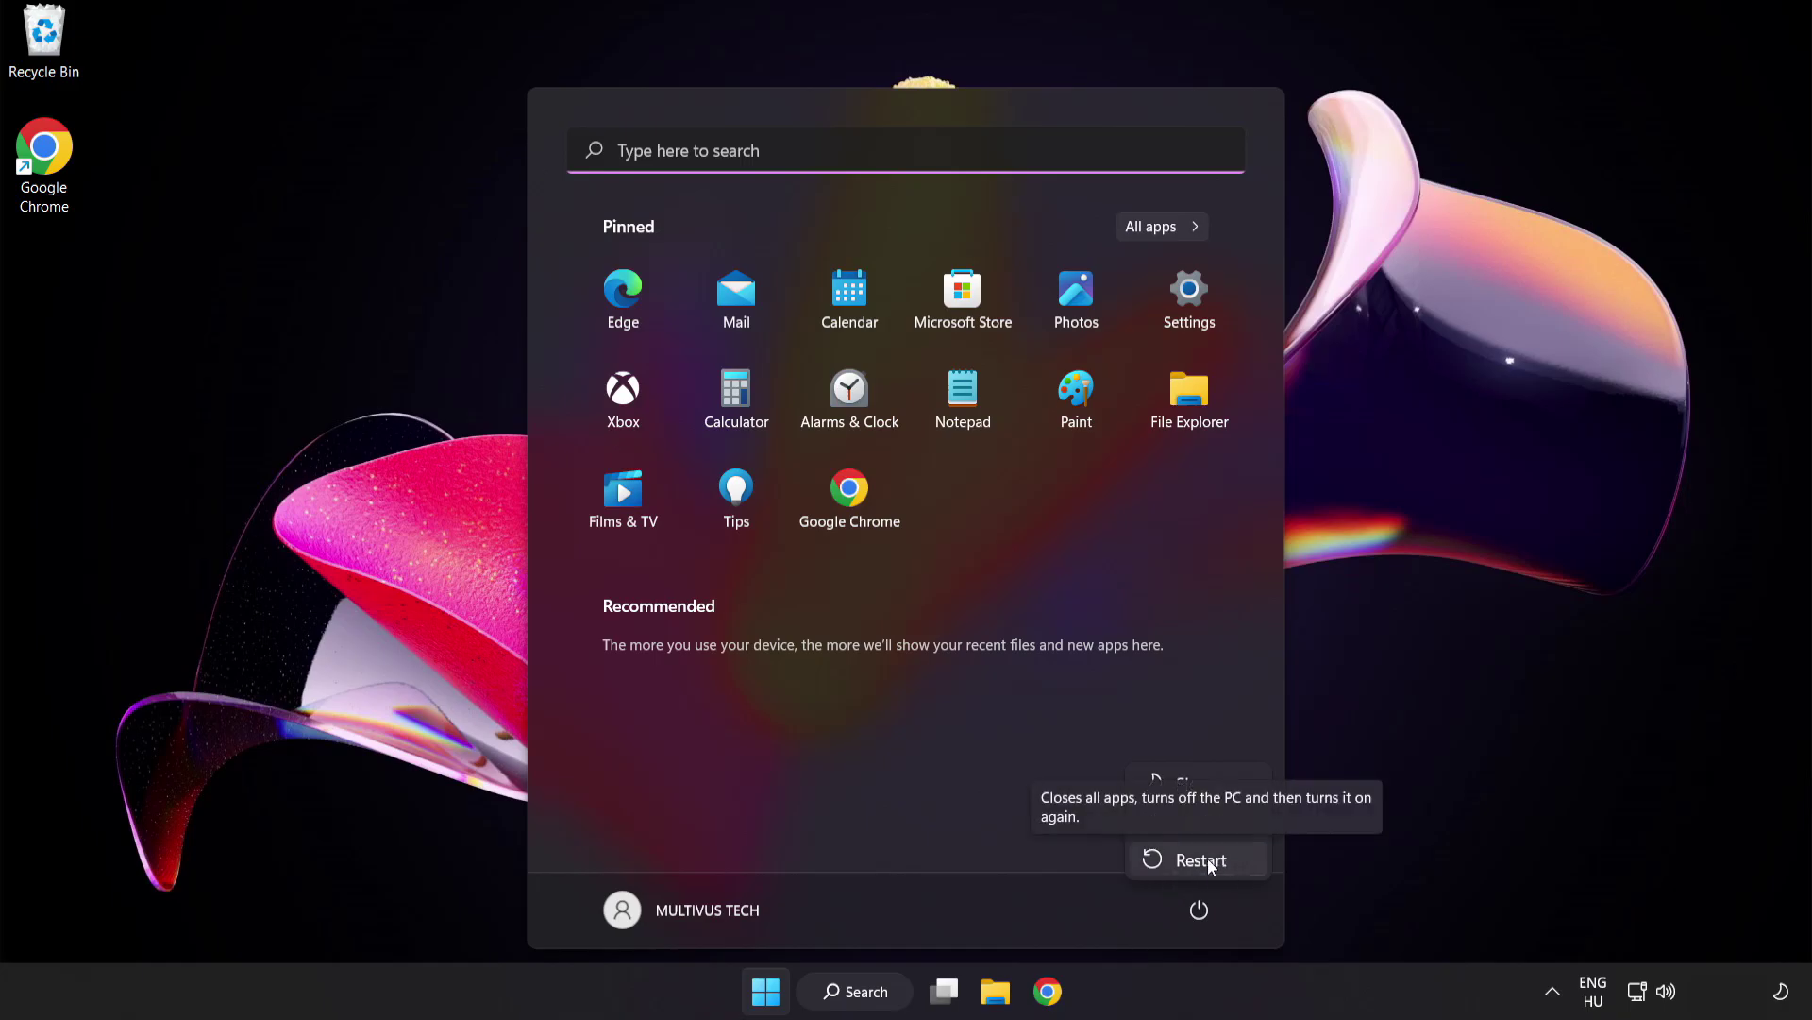